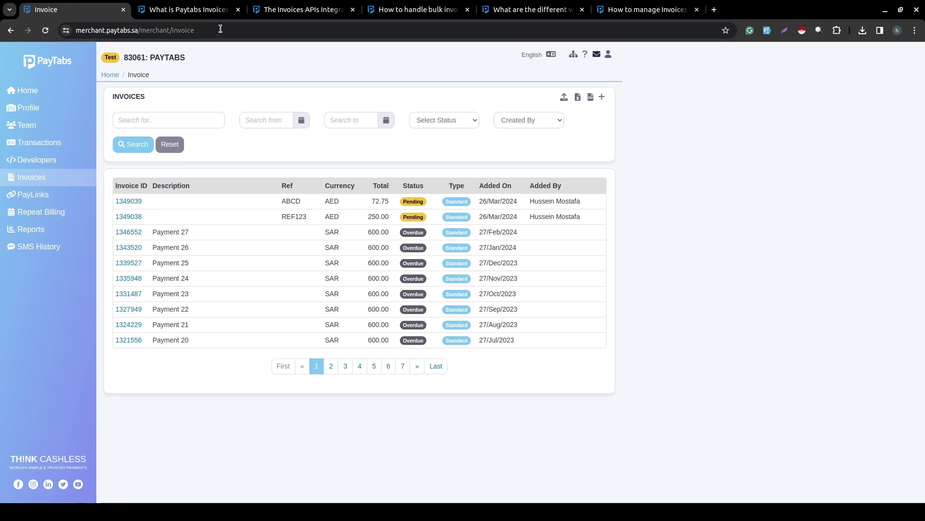
Switch to the 'What is Paytabs Invoices?' support article with its invoice topics list.
{"action": "left_click", "coordinate": [188, 9]}
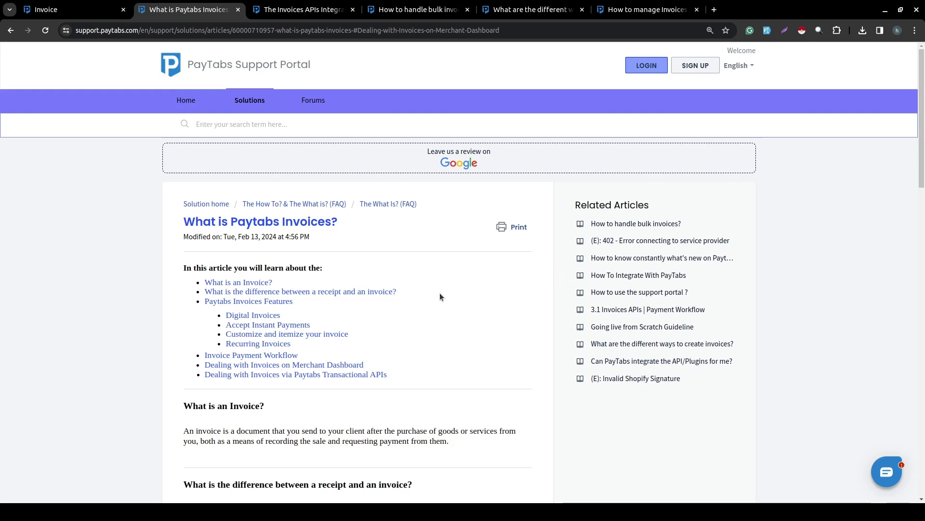
{"action": "scroll", "coordinate": [432, 333], "scroll_direction": "down", "scroll_amount": 3}
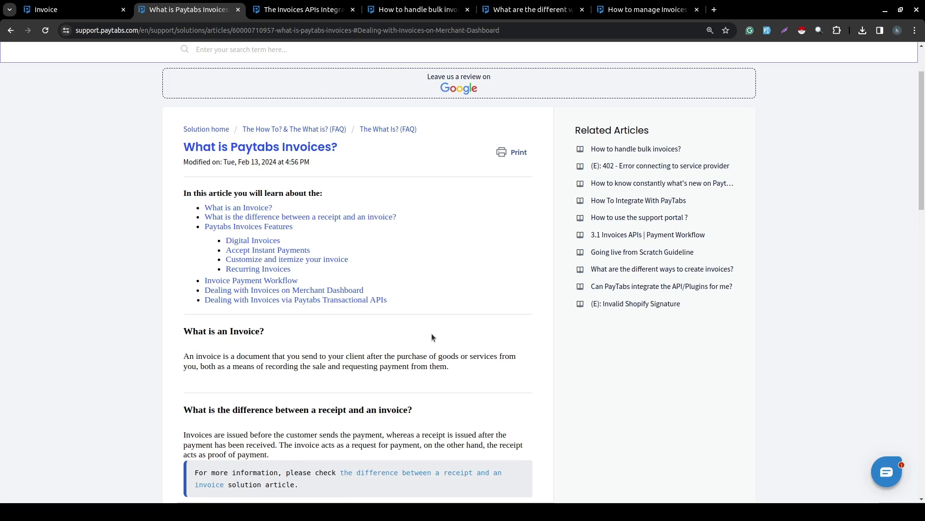
Look over the merchant invoice list, then switch to 'The Invoices APIs Integration Manual' article.
{"action": "left_click", "coordinate": [79, 9]}
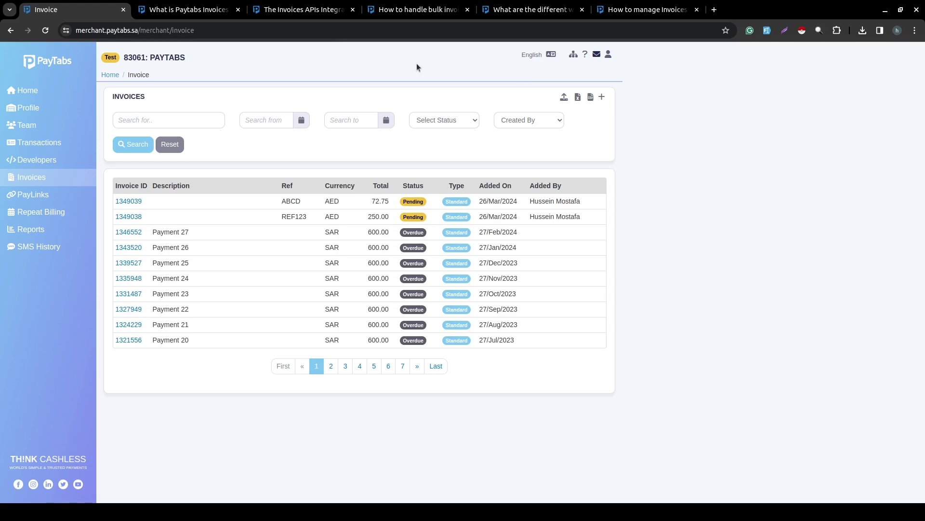
{"action": "left_click", "coordinate": [304, 14]}
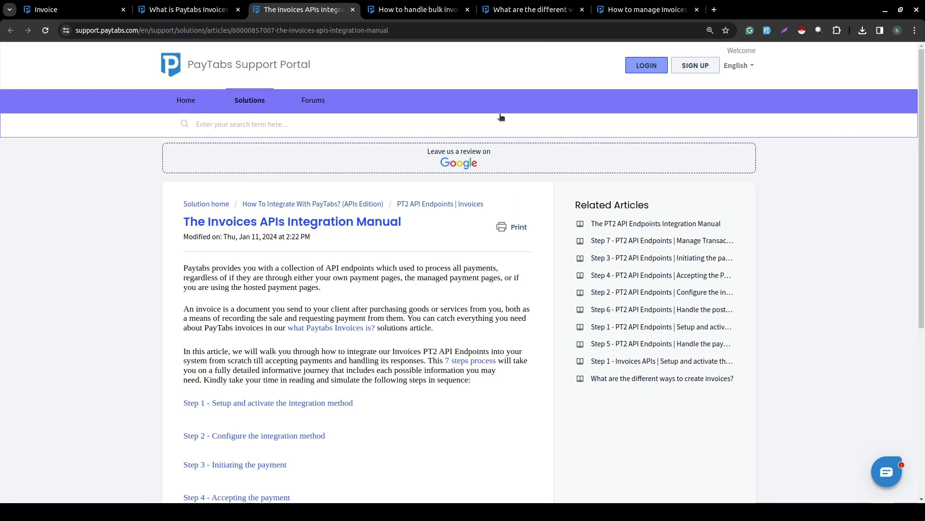
Read the article on different ways to create invoices, then return to the merchant Invoices list.
{"action": "left_click", "coordinate": [530, 9]}
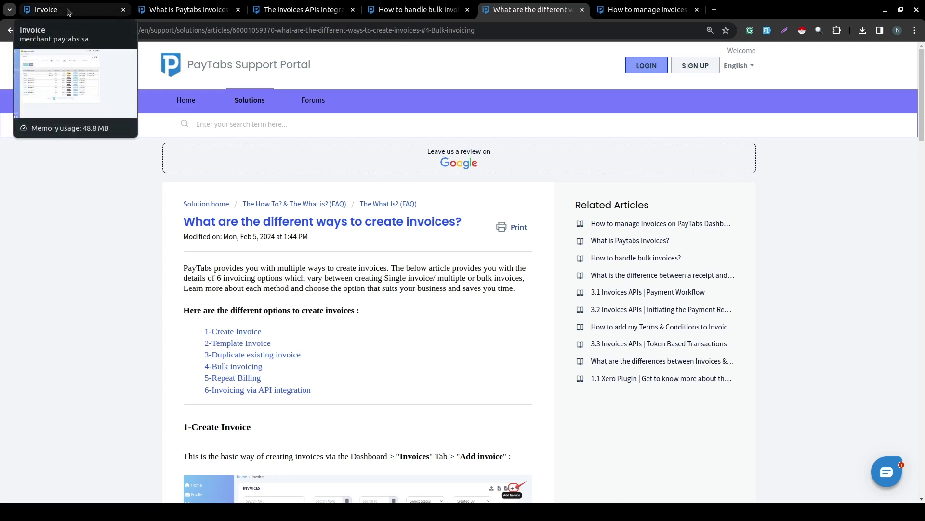
{"action": "left_click", "coordinate": [68, 11]}
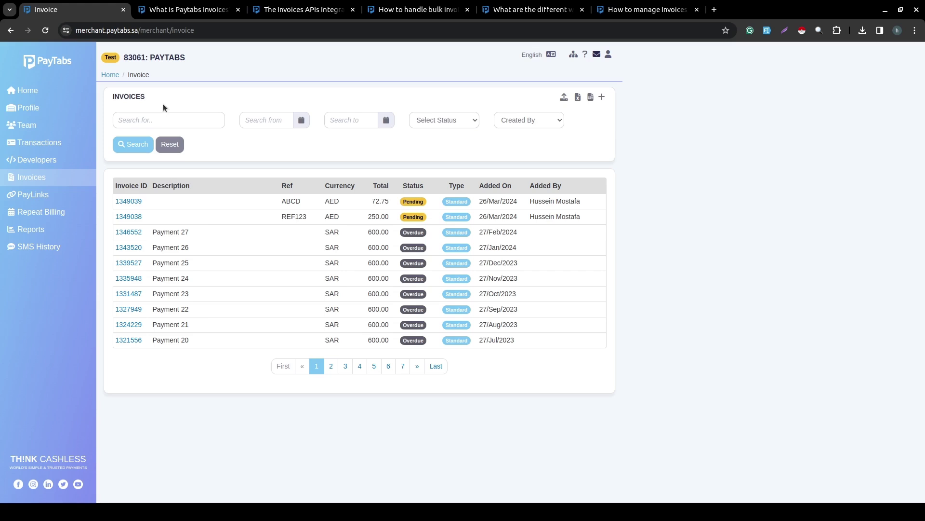
{"action": "double_click", "coordinate": [125, 95]}
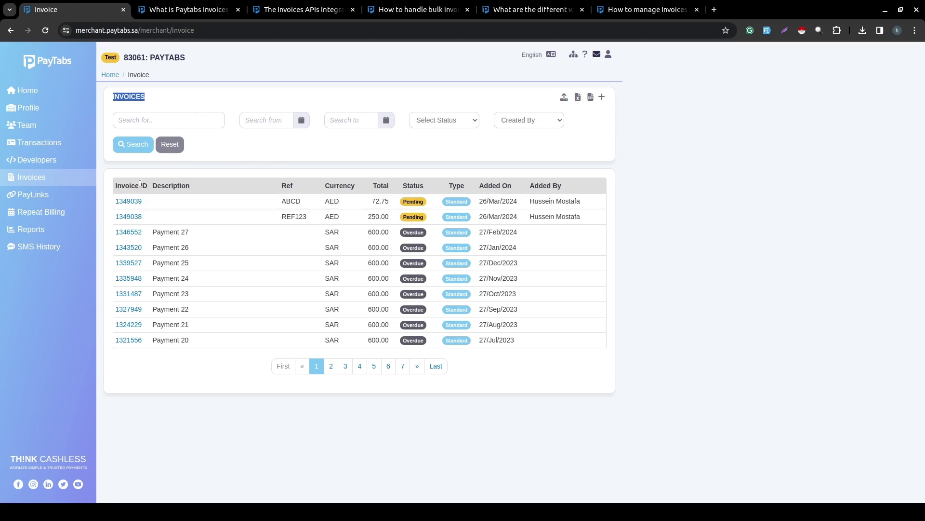
{"action": "left_click", "coordinate": [196, 164]}
Start a new invoice with Saudi Riyal currency, then switch to the 'What is Paytabs Invoices?' article.
{"action": "left_click", "coordinate": [601, 98]}
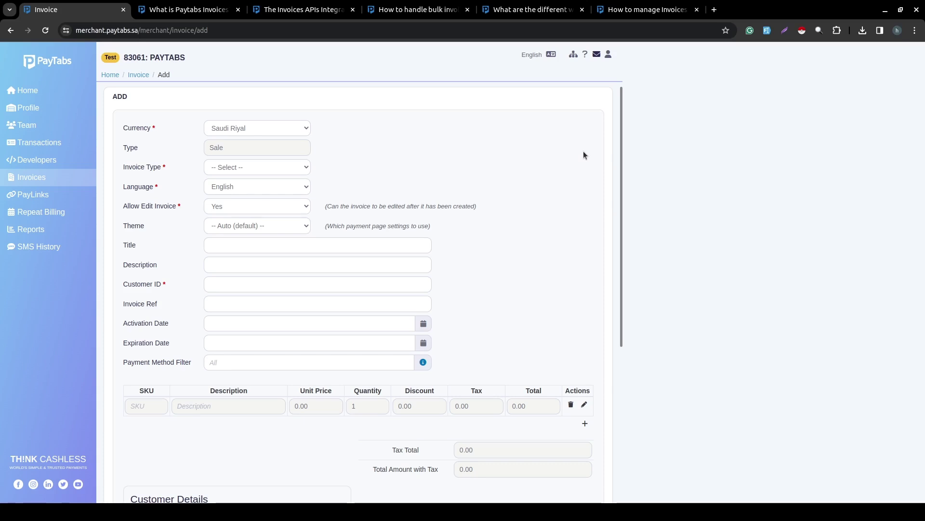
{"action": "scroll", "coordinate": [583, 151], "scroll_direction": "down", "scroll_amount": 5}
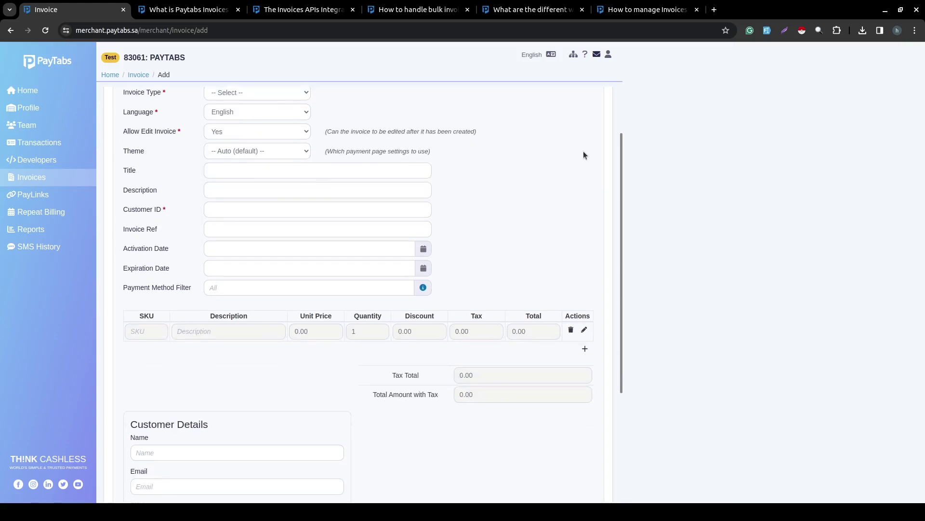
{"action": "scroll", "coordinate": [584, 155], "scroll_direction": "up", "scroll_amount": 5}
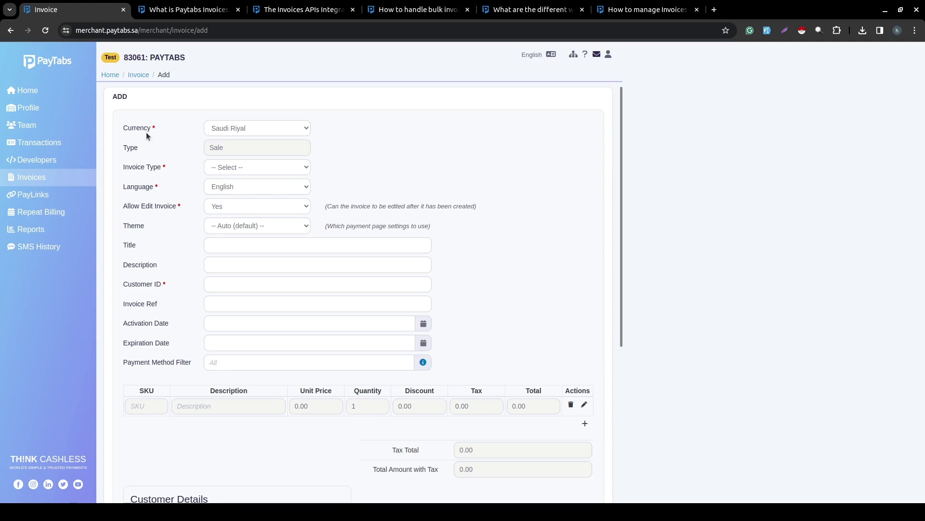
{"action": "left_click", "coordinate": [237, 125]}
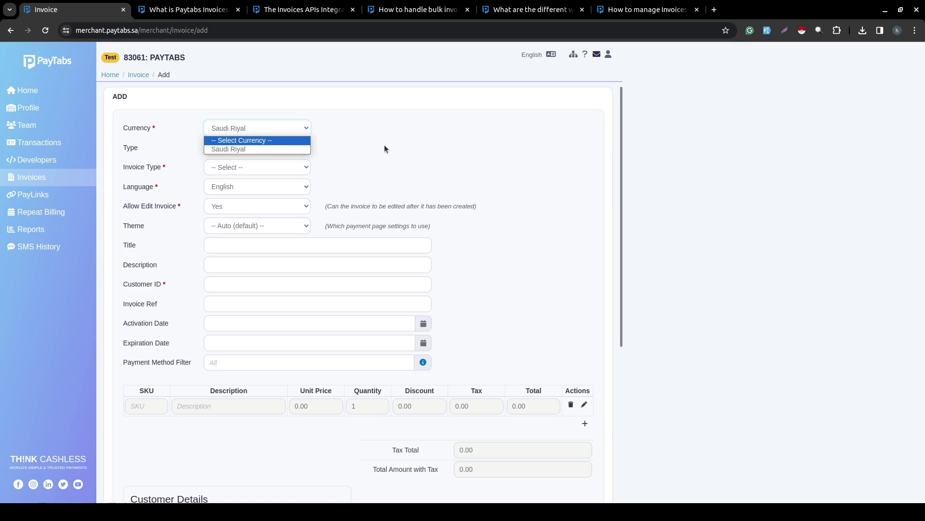
{"action": "left_click", "coordinate": [385, 148]}
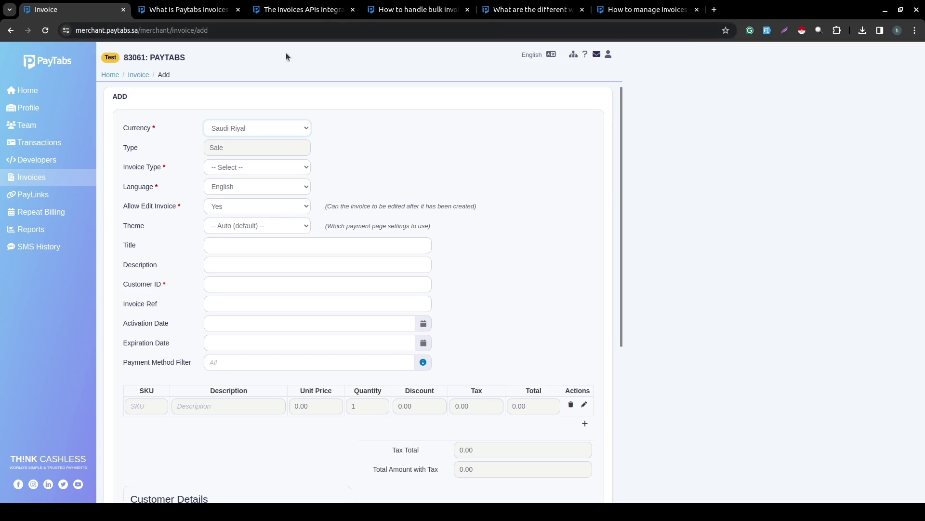
{"action": "left_click", "coordinate": [208, 13]}
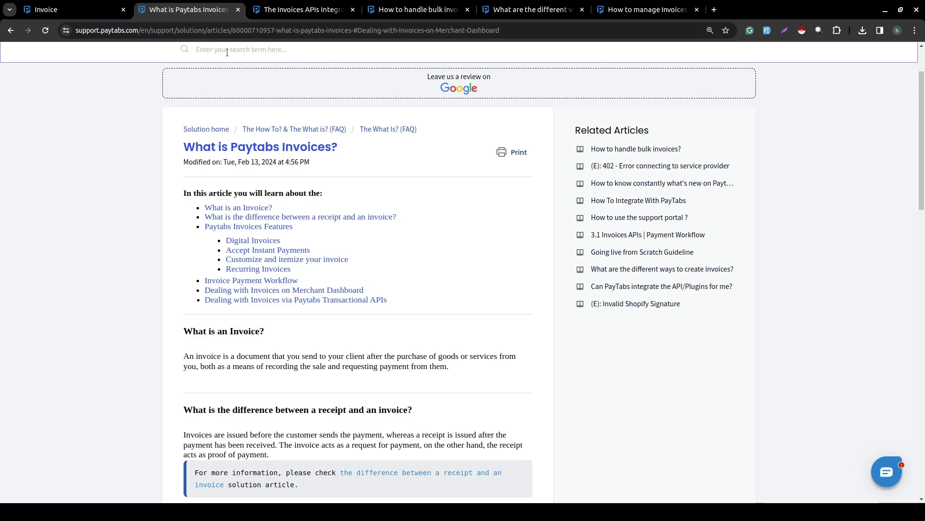
Search the portal for 'what is tran type', open the tran_type article, then return to the invoice form.
{"action": "type", "text": "what is tran type"}
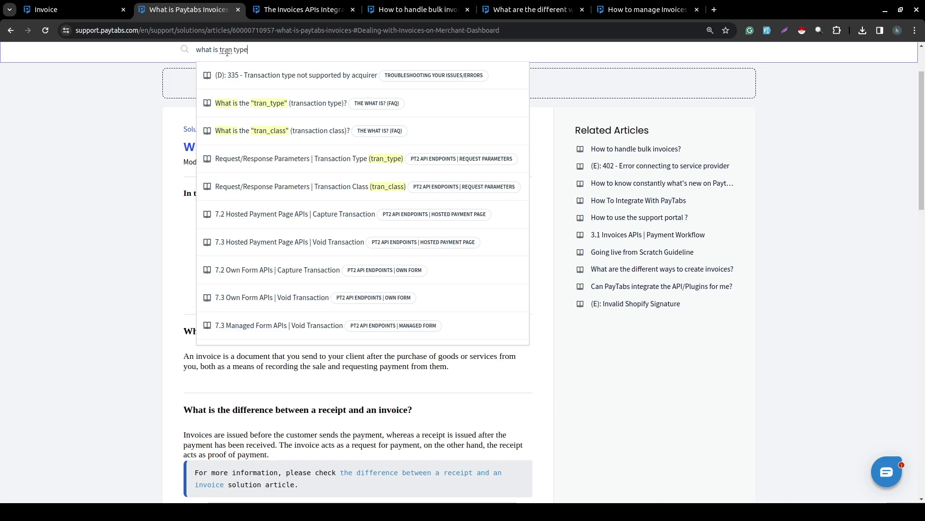
{"action": "left_click", "coordinate": [326, 80]}
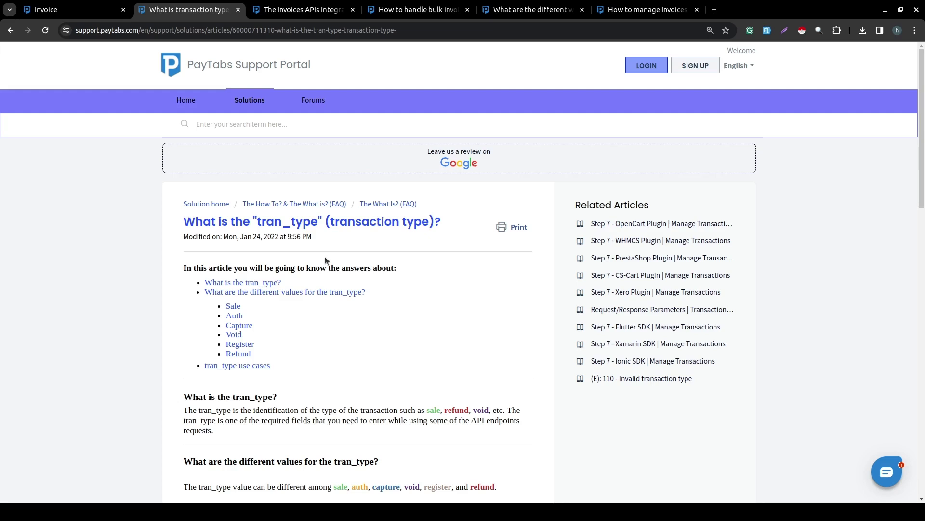
{"action": "left_click", "coordinate": [89, 11]}
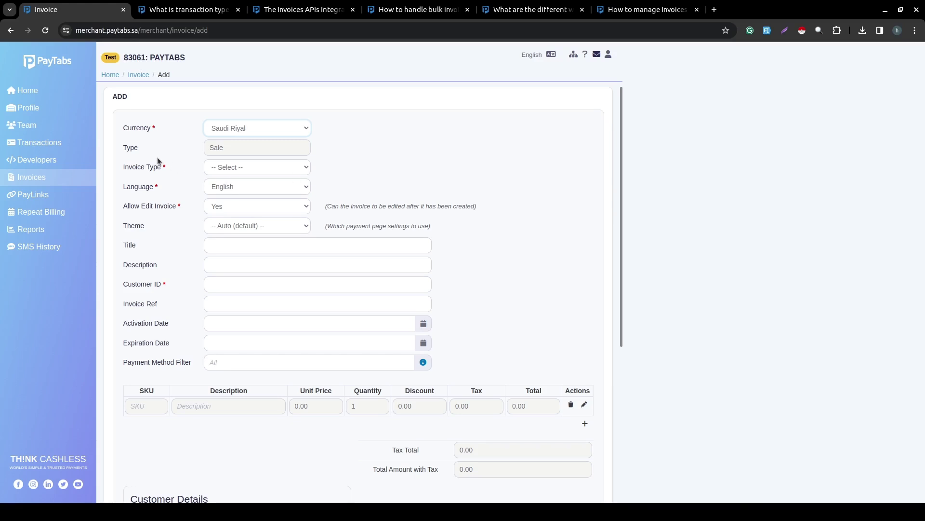
Bring up the new-invoice form showing Saudi Riyal currency, Sale type and English language.
{"action": "left_click", "coordinate": [223, 146]}
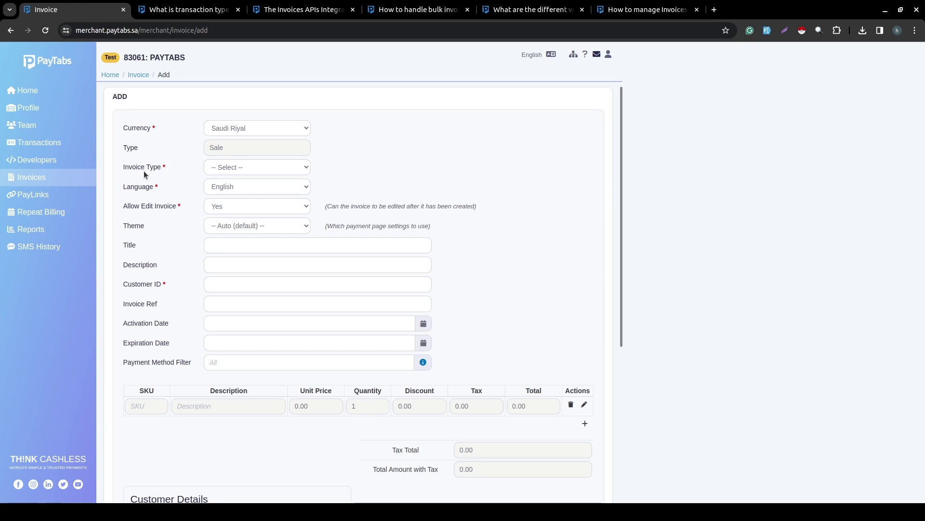
{"action": "scroll", "coordinate": [241, 147], "scroll_direction": "down", "scroll_amount": 1}
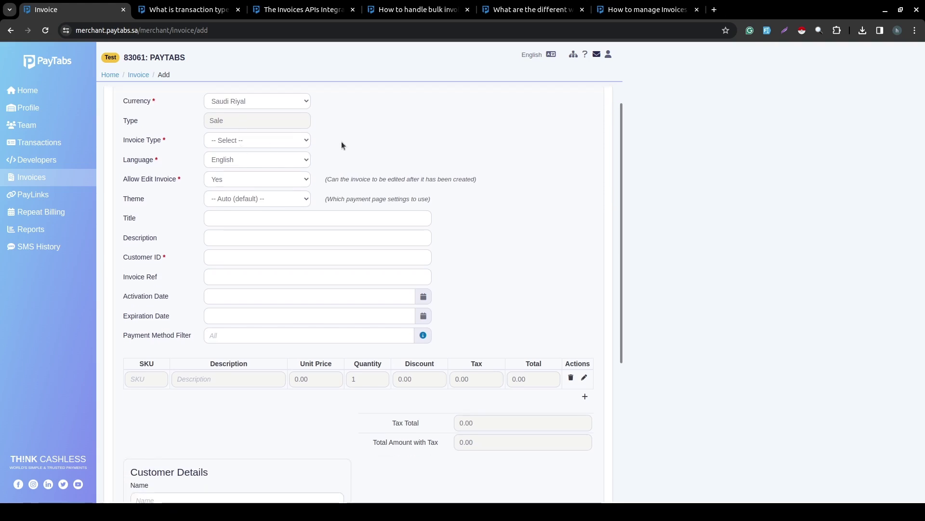
Change the new invoice's Invoice Type from Sale to Standard.
{"action": "left_click", "coordinate": [297, 140]}
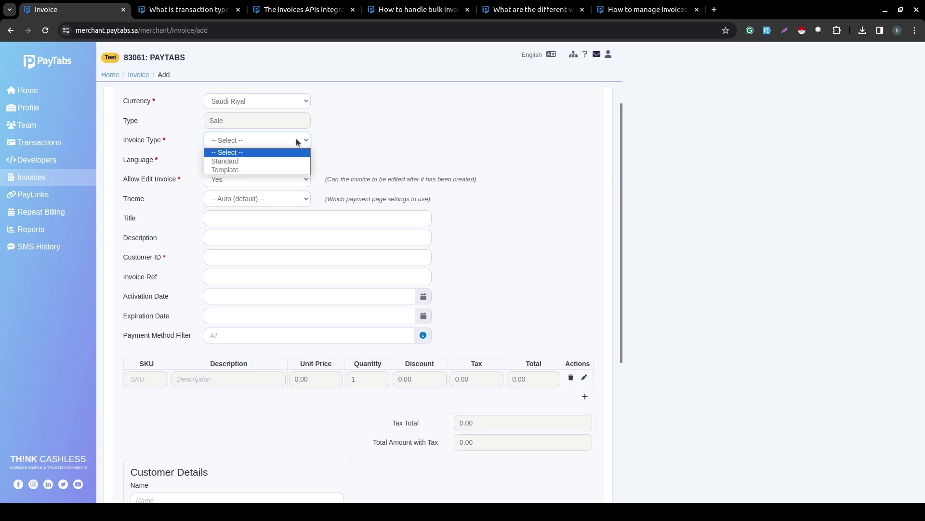
{"action": "left_click", "coordinate": [244, 161]}
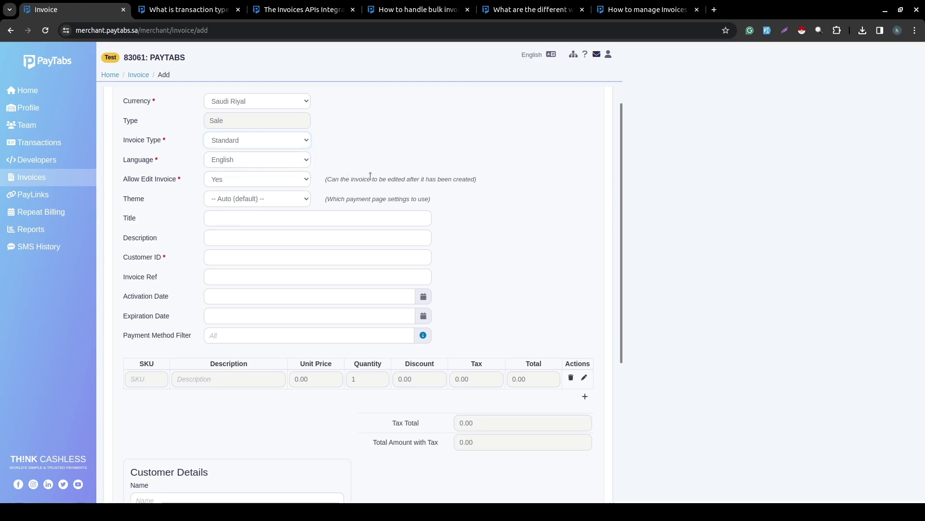
{"action": "scroll", "coordinate": [370, 176], "scroll_direction": "down", "scroll_amount": 3}
{"action": "scroll", "coordinate": [370, 176], "scroll_direction": "down", "scroll_amount": 2}
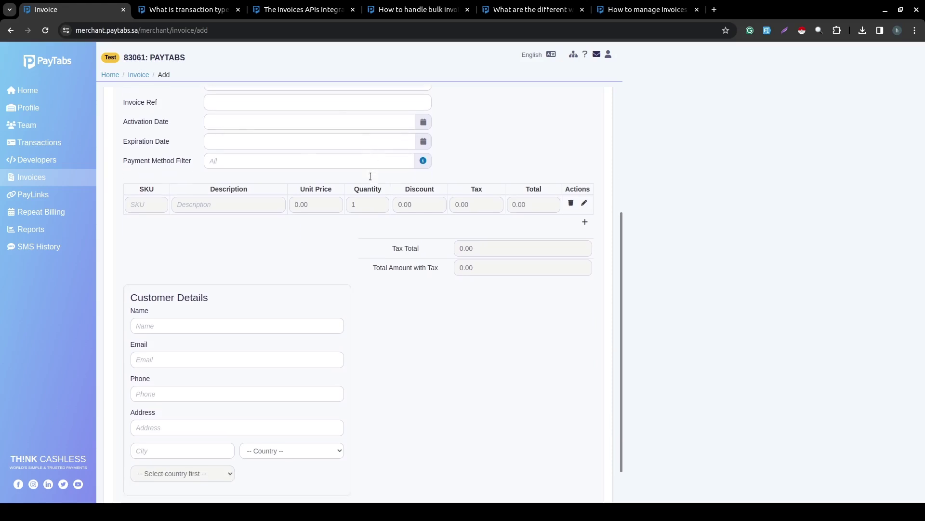
{"action": "scroll", "coordinate": [370, 176], "scroll_direction": "up", "scroll_amount": 5}
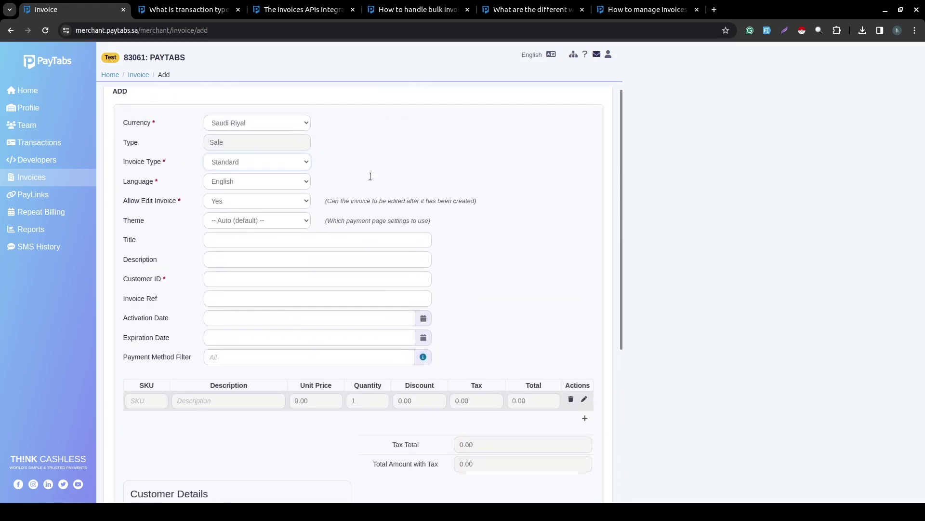
{"action": "left_click", "coordinate": [282, 170]}
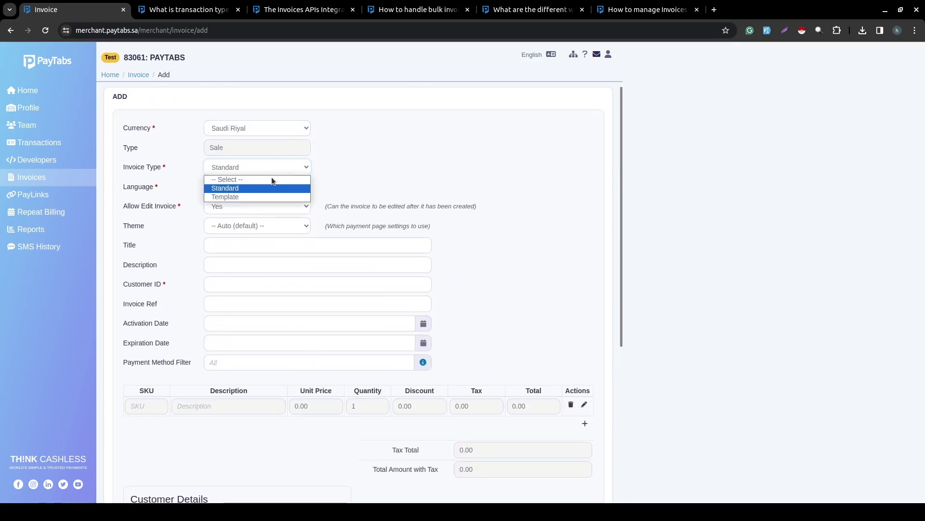
{"action": "left_click", "coordinate": [260, 189]}
{"action": "scroll", "coordinate": [259, 190], "scroll_direction": "down", "scroll_amount": 5}
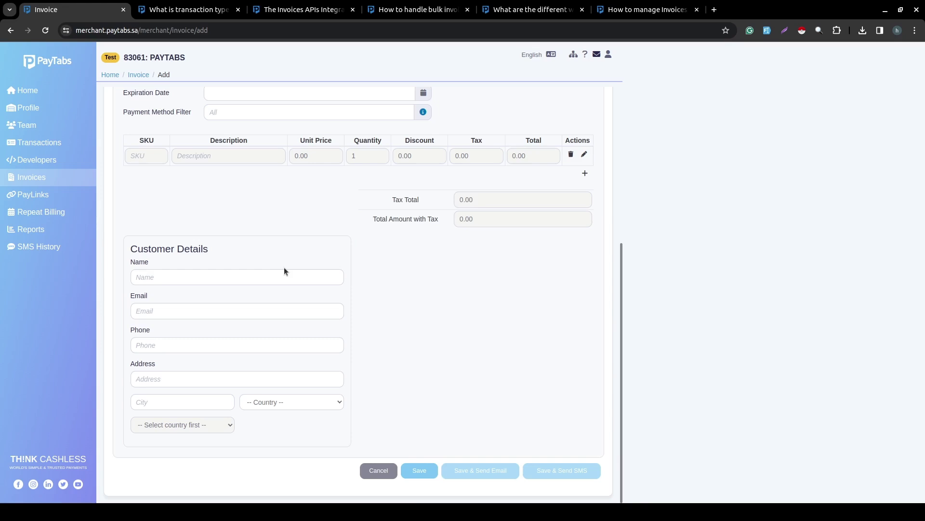
{"action": "scroll", "coordinate": [285, 268], "scroll_direction": "up", "scroll_amount": 5}
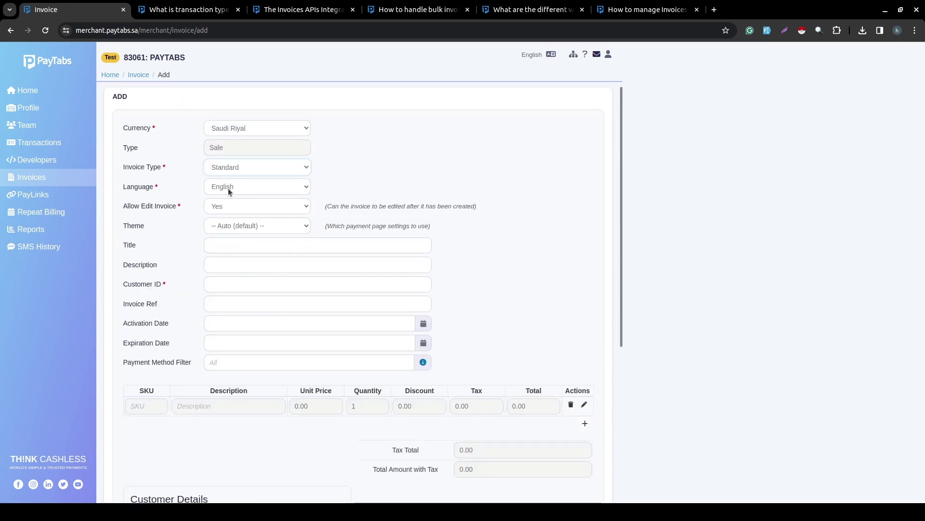
Switch the Invoice Type to Template and scroll down to the Cancel and Save buttons.
{"action": "left_click", "coordinate": [234, 172]}
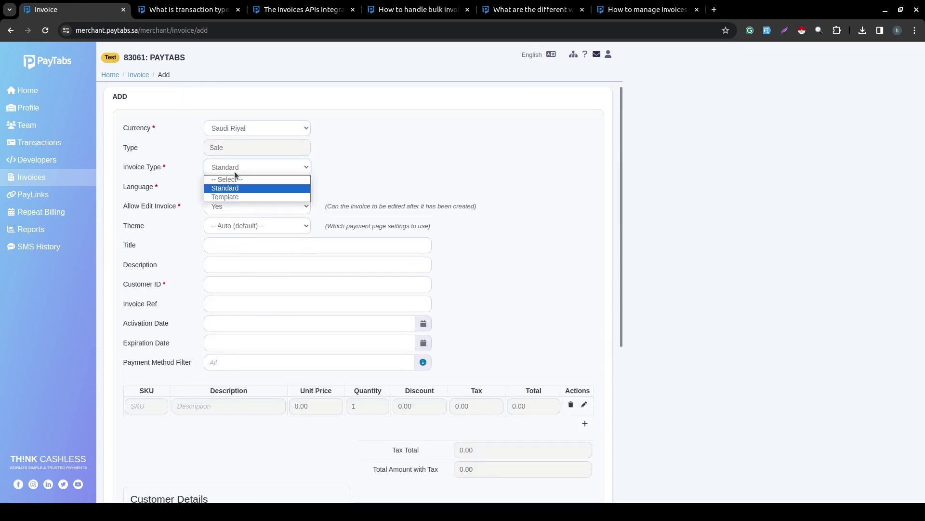
{"action": "left_click", "coordinate": [233, 198]}
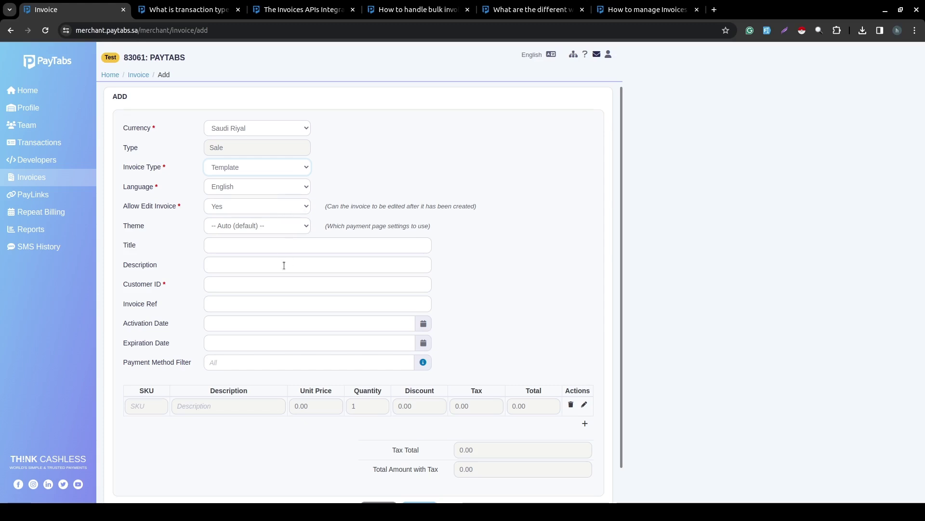
{"action": "scroll", "coordinate": [284, 265], "scroll_direction": "down", "scroll_amount": 1}
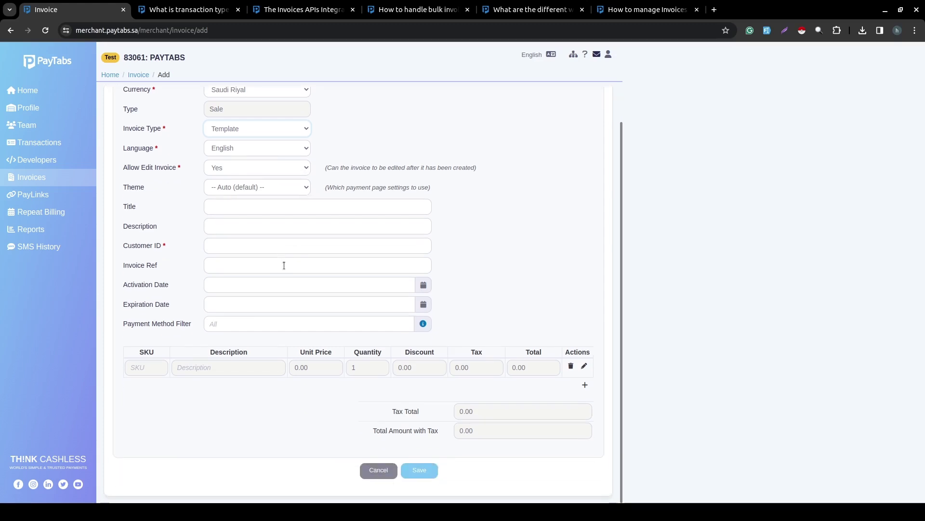
{"action": "left_click", "coordinate": [263, 131]}
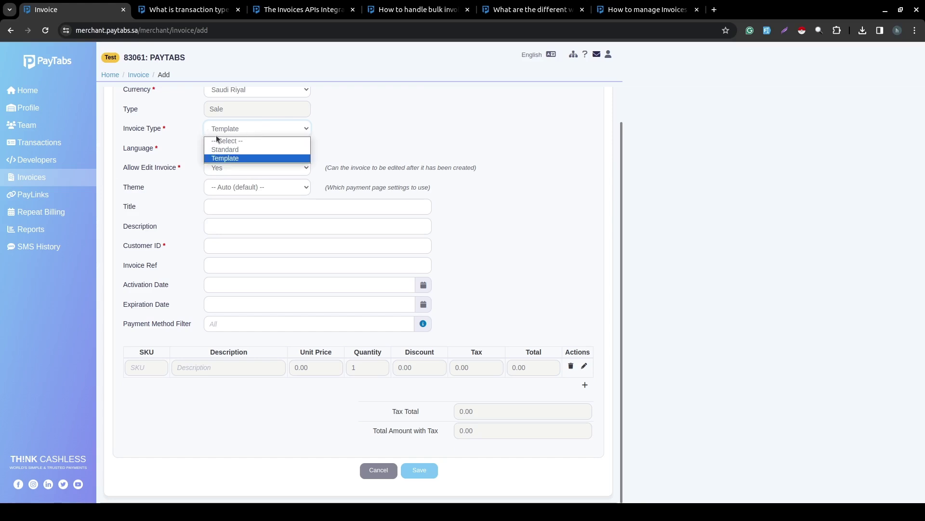
{"action": "left_click", "coordinate": [225, 149]}
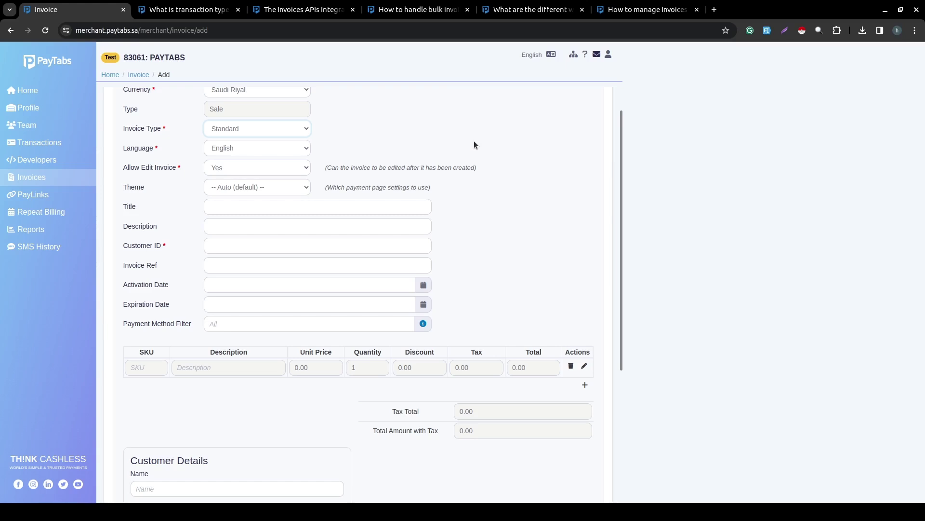
{"action": "left_click", "coordinate": [304, 128]}
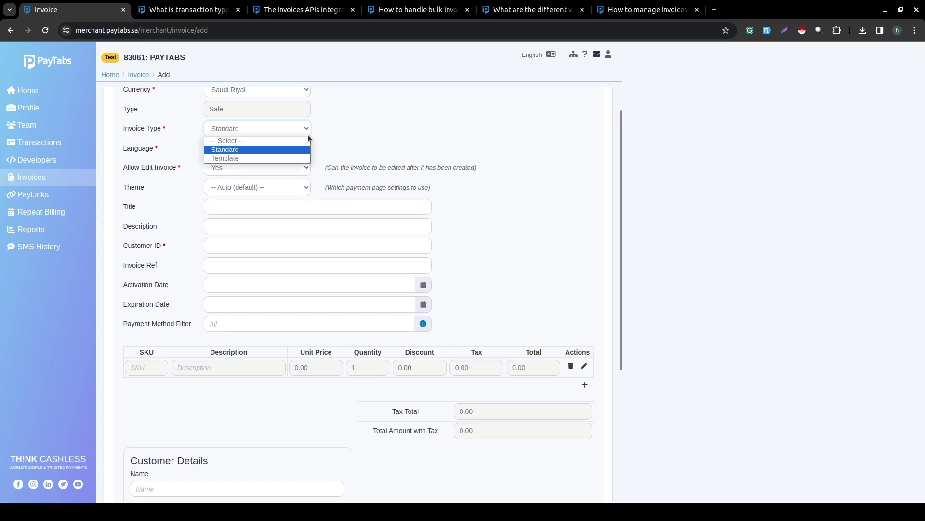
{"action": "left_click", "coordinate": [263, 158]}
{"action": "left_click", "coordinate": [239, 129]}
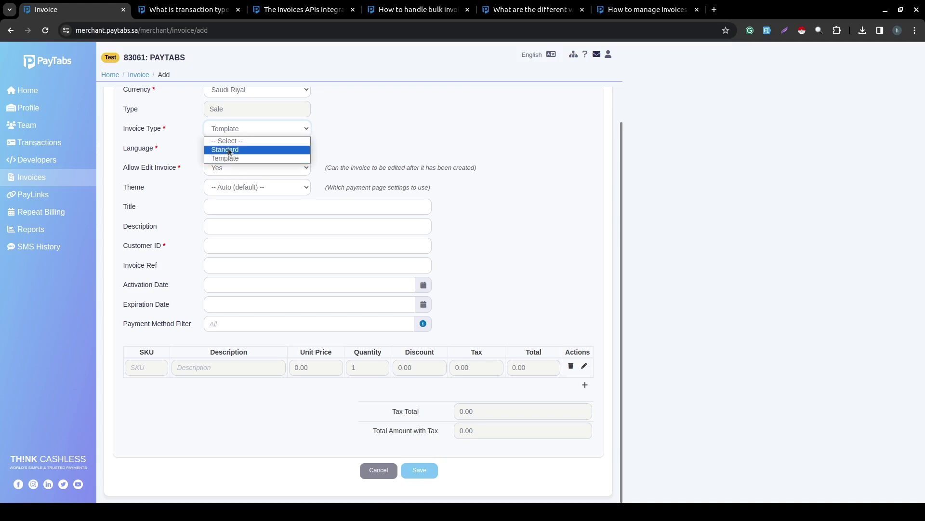
{"action": "left_click", "coordinate": [229, 150]}
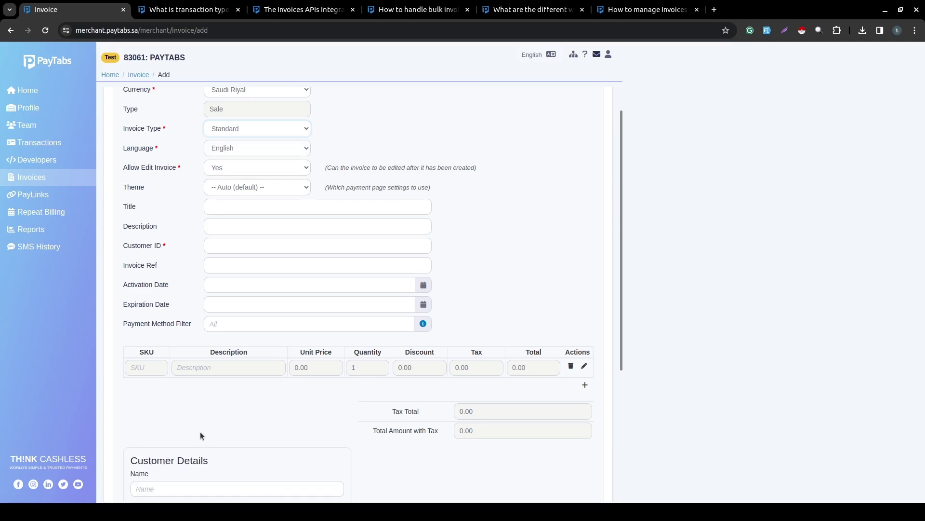
{"action": "scroll", "coordinate": [200, 431], "scroll_direction": "down", "scroll_amount": 2}
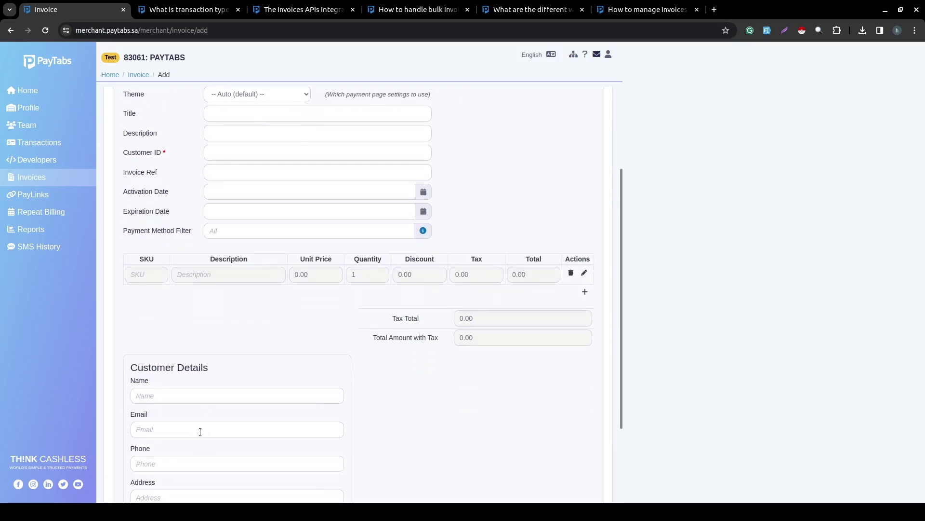
{"action": "scroll", "coordinate": [201, 432], "scroll_direction": "up", "scroll_amount": 3}
{"action": "left_click", "coordinate": [251, 165]}
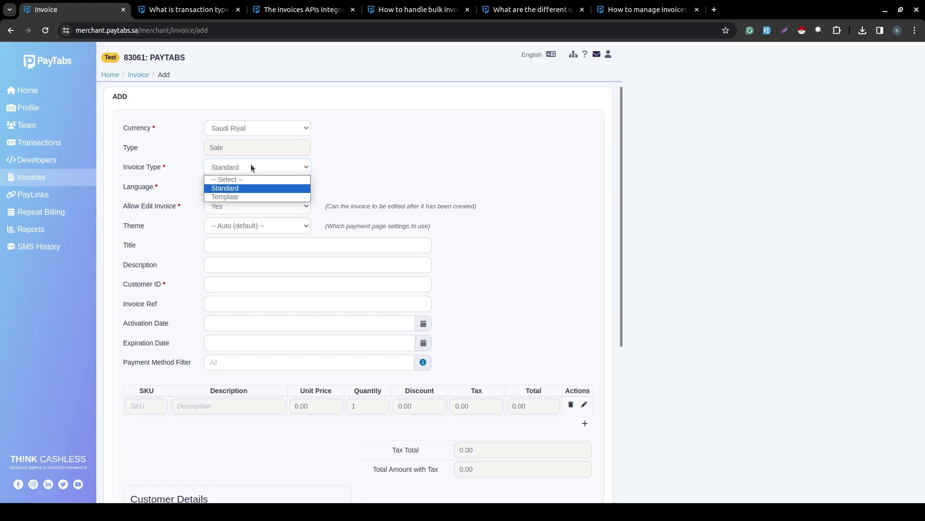
{"action": "left_click", "coordinate": [219, 195]}
{"action": "scroll", "coordinate": [328, 202], "scroll_direction": "down", "scroll_amount": 1}
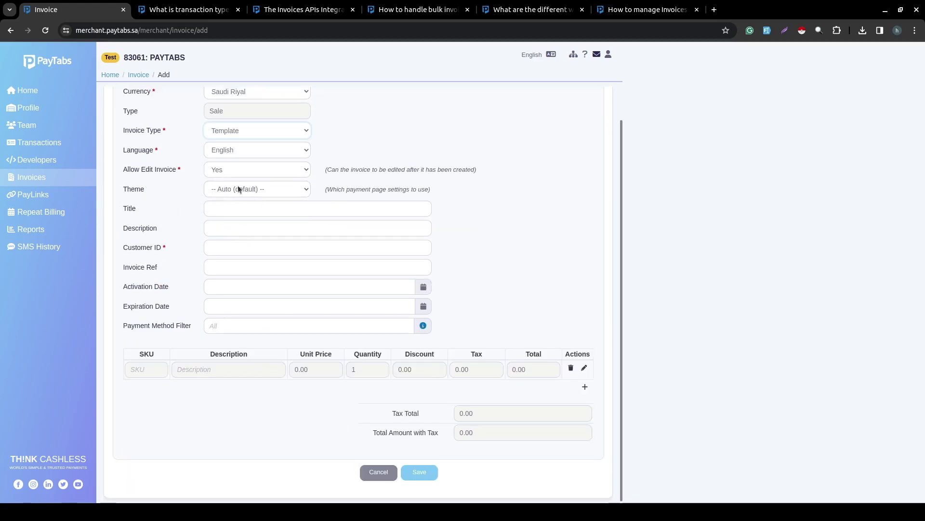
Keep the invoice language as English and set Allow Edit Invoice to No.
{"action": "left_click", "coordinate": [259, 150]}
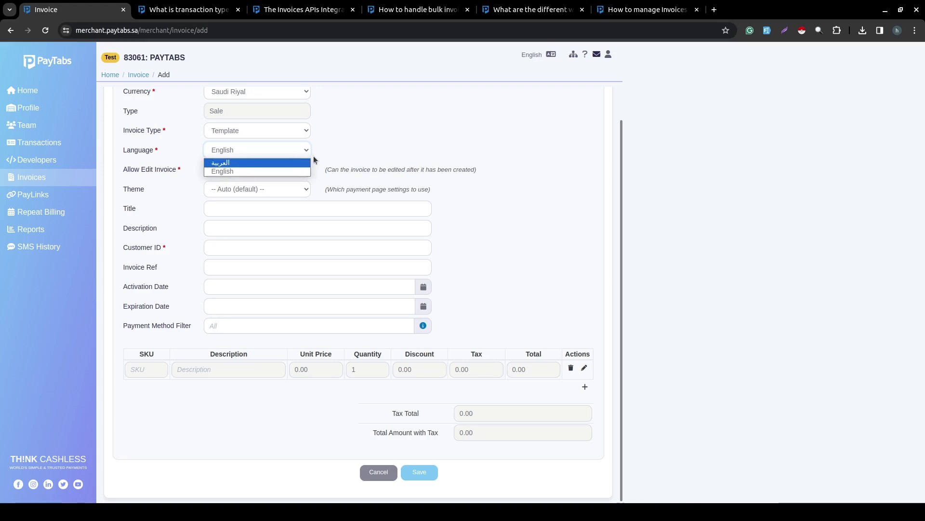
{"action": "left_click", "coordinate": [388, 124]}
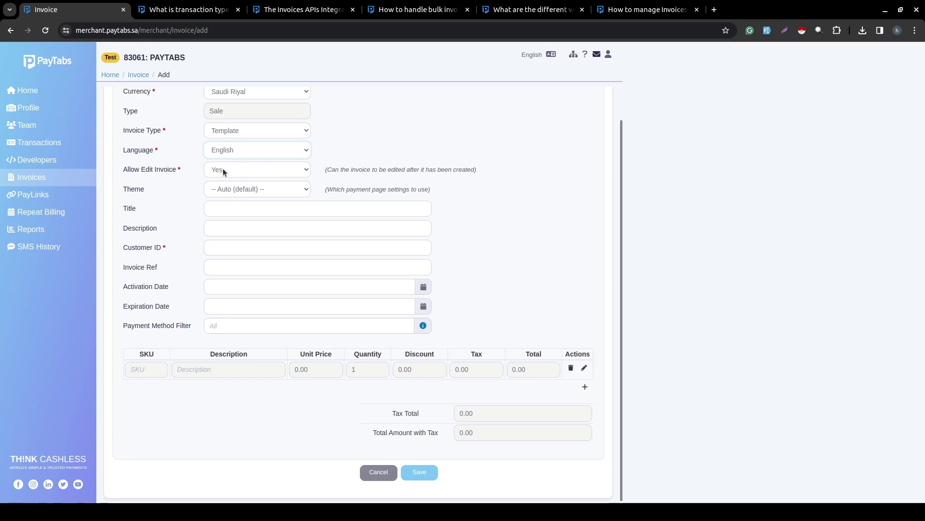
{"action": "left_click", "coordinate": [273, 174]}
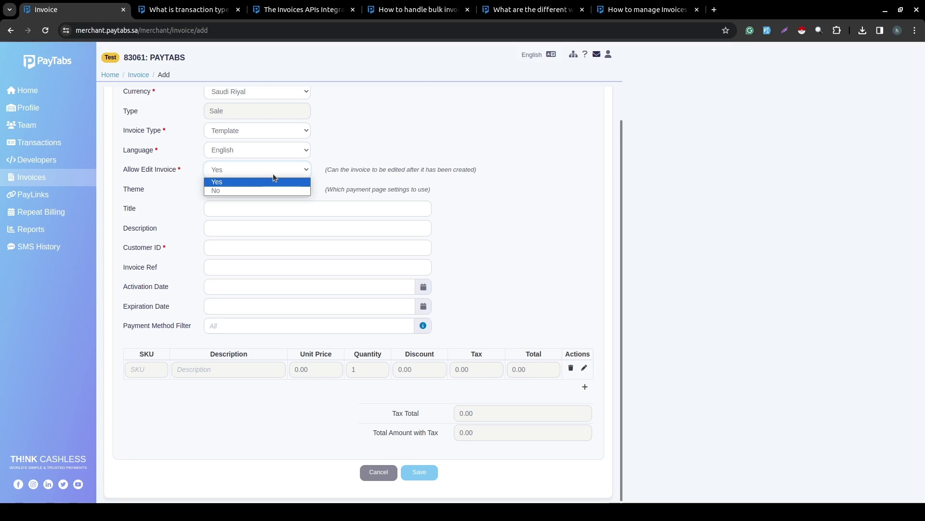
{"action": "left_click", "coordinate": [231, 191]}
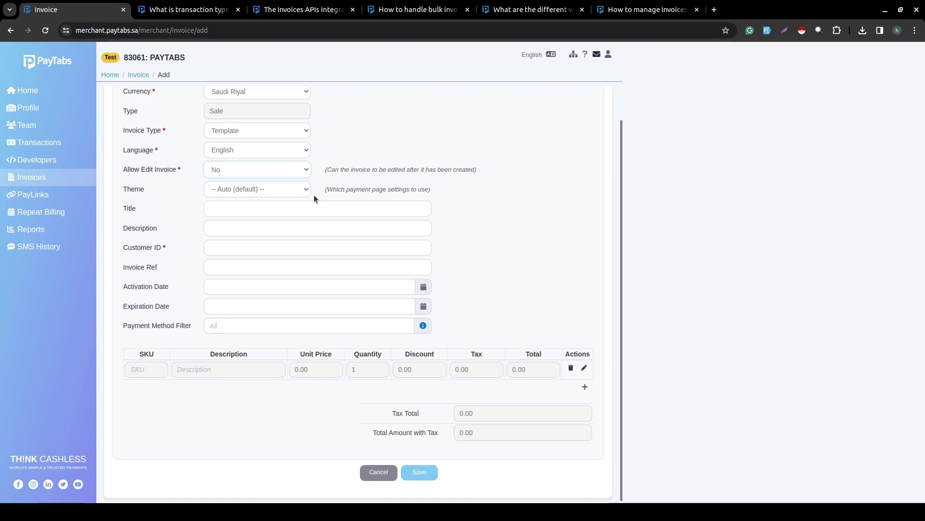
{"action": "left_click", "coordinate": [238, 186]}
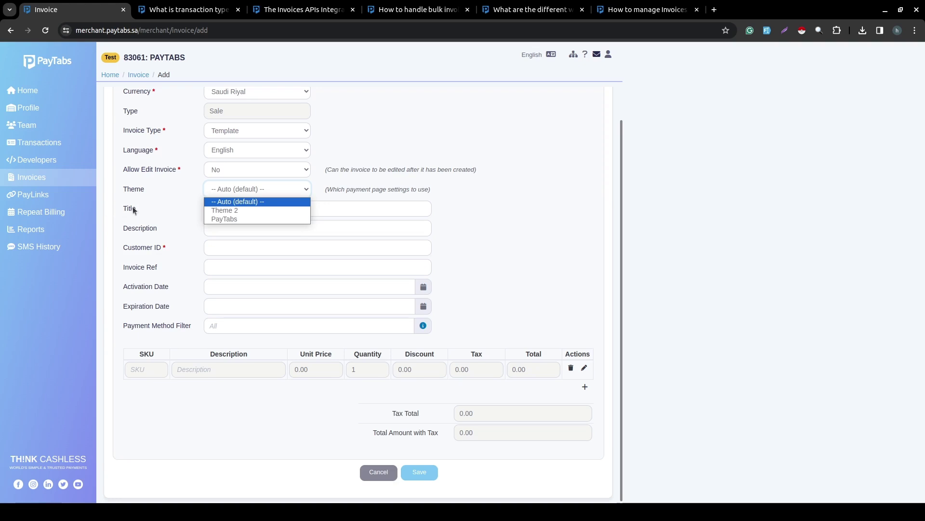
Leave the payment page Theme at Auto (default) and move to the Title field.
{"action": "left_click", "coordinate": [352, 202]}
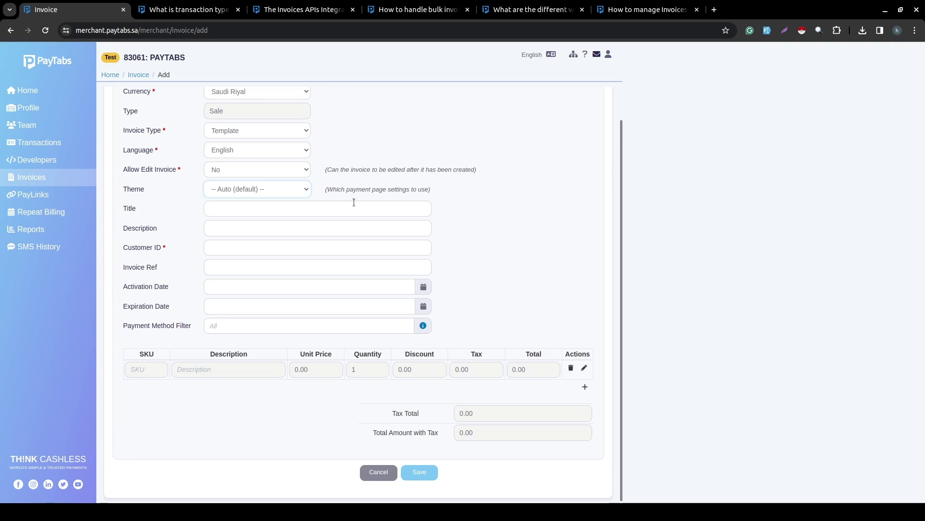
{"action": "left_click", "coordinate": [292, 205]}
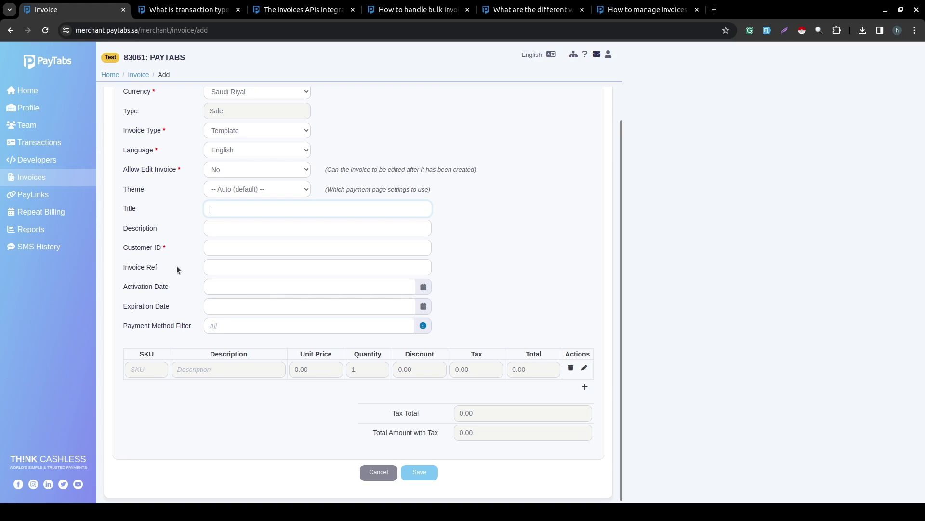
{"action": "scroll", "coordinate": [177, 266], "scroll_direction": "down", "scroll_amount": 1}
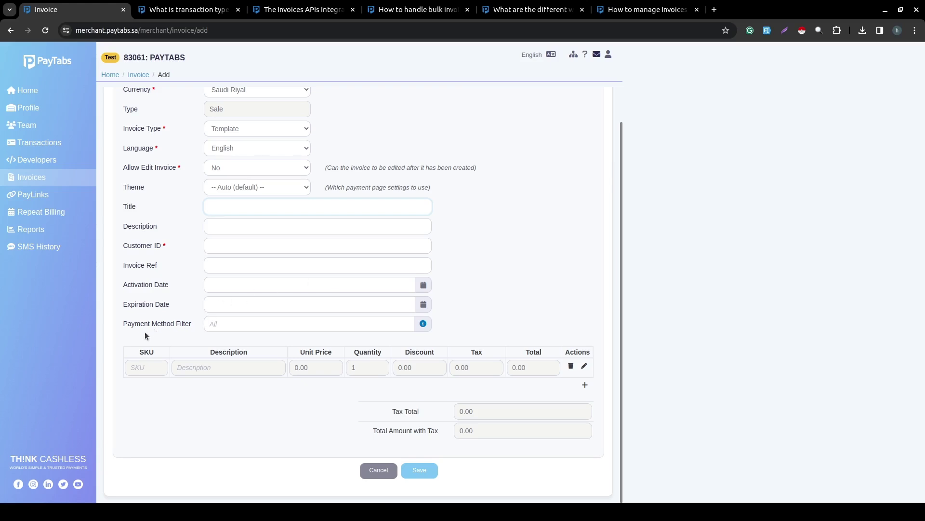
Enter 'applepay,mada' in the Payment Method Filter, fixing the stray capital letters.
{"action": "left_click", "coordinate": [230, 324]}
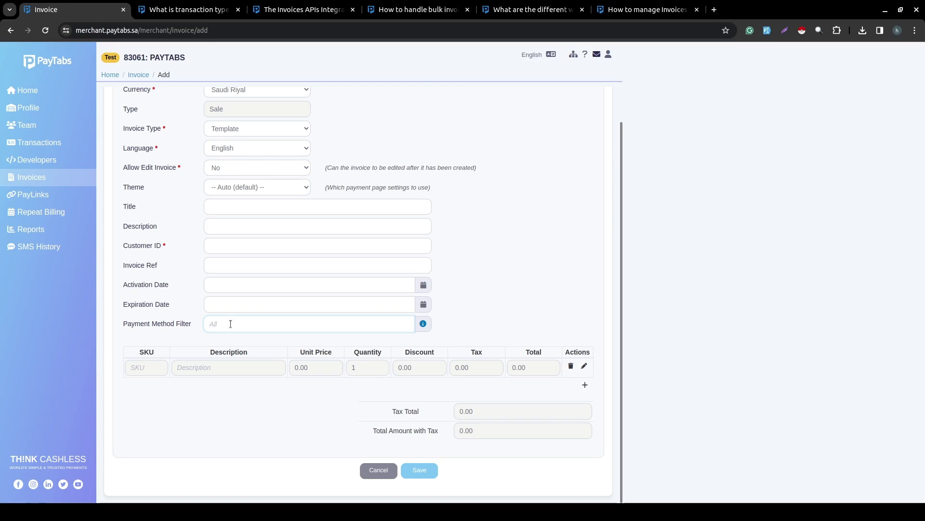
{"action": "type", "text": "a"}
{"action": "key", "text": "BackSpace"}
{"action": "key", "text": "BackSpace"}
{"action": "key", "text": "BackSpace"}
{"action": "type", "text": "Applepay"}
{"action": "type", "text": ","}
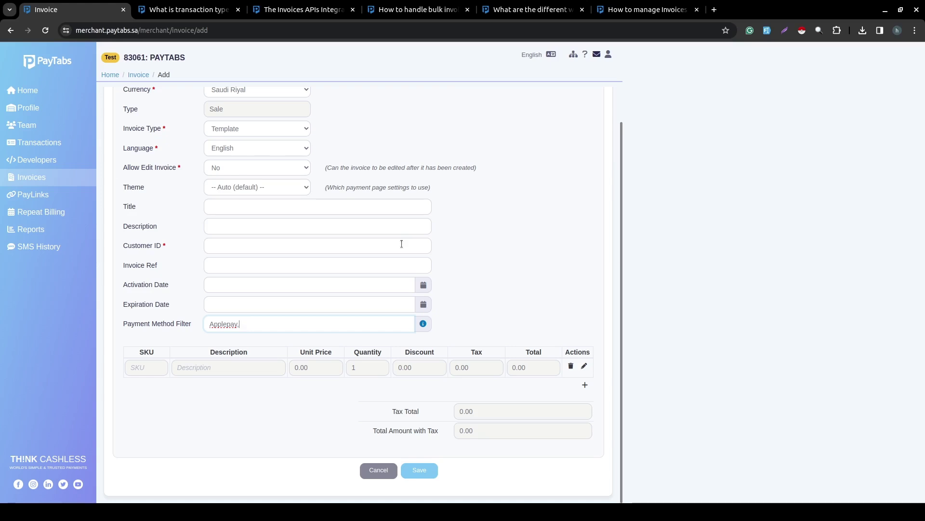
{"action": "type", "text": "m"}
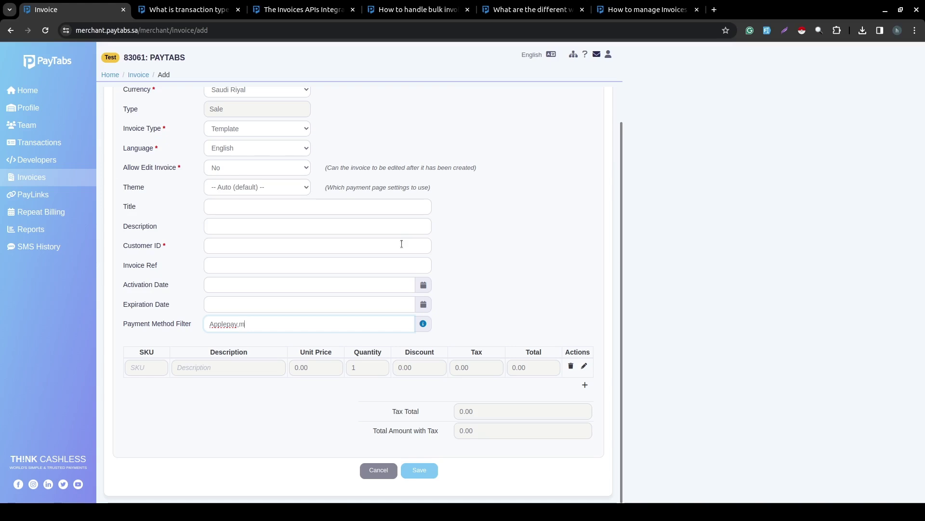
{"action": "key", "text": "BackSpace"}
{"action": "type", "text": "mADA"}
{"action": "key", "text": "BackSpace"}
{"action": "key", "text": "BackSpace"}
{"action": "key", "text": "BackSpace"}
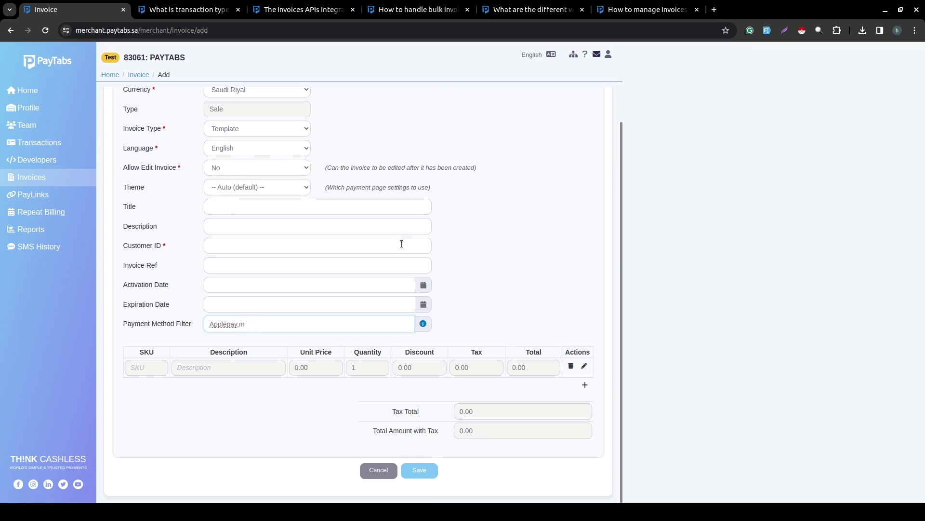
{"action": "type", "text": "ADA"}
{"action": "key", "text": "BackSpace"}
{"action": "key", "text": "BackSpace"}
{"action": "key", "text": "BackSpace"}
{"action": "type", "text": "ada"}
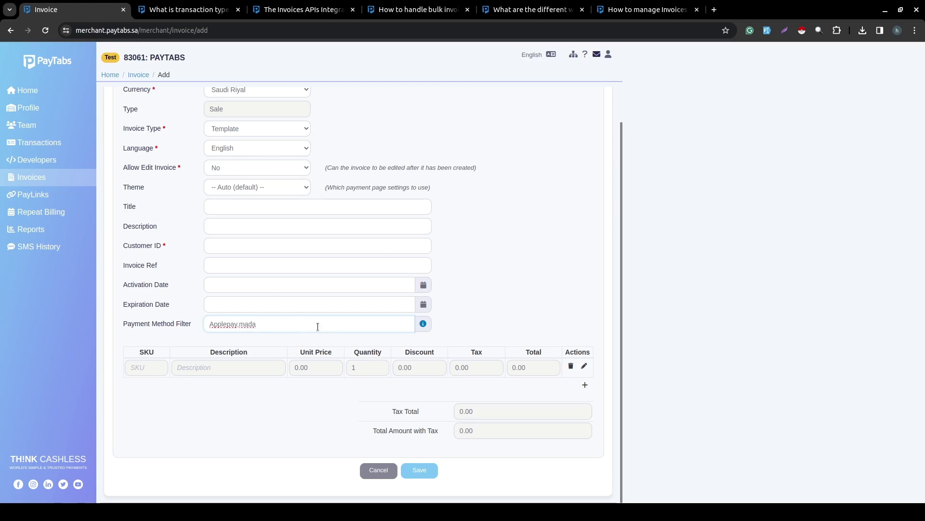
{"action": "left_click", "coordinate": [204, 323]}
{"action": "key", "text": "Delete"}
{"action": "type", "text": "a"}
Read the Payment Method Filter help, noting the all,-installments example, then dismiss it.
{"action": "left_click", "coordinate": [423, 326]}
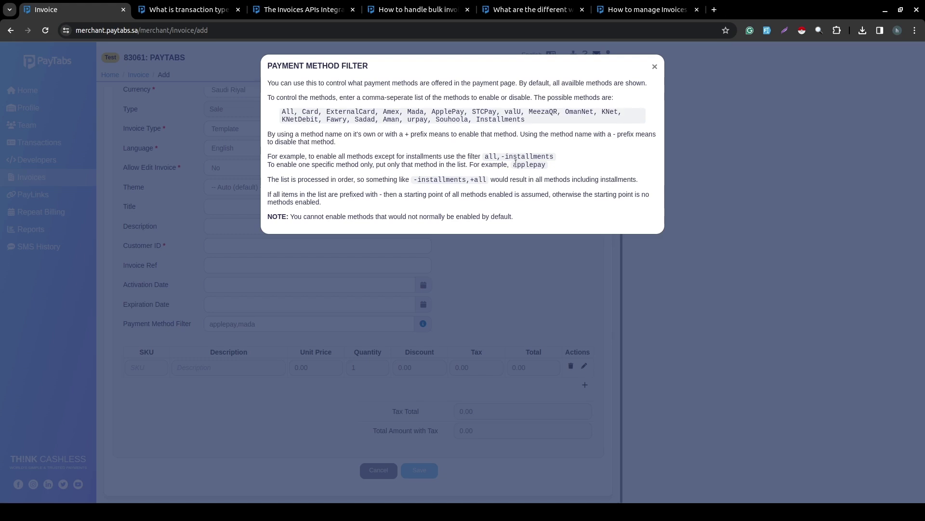
{"action": "double_click", "coordinate": [491, 160]}
{"action": "left_click", "coordinate": [516, 159]}
{"action": "left_click", "coordinate": [526, 302]}
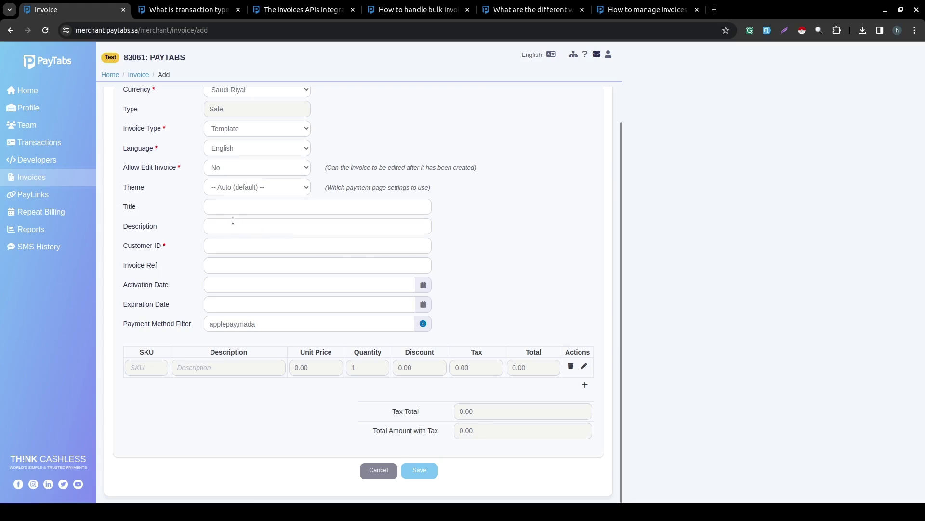
Keep Saudi Riyal as currency, set Invoice Type to Standard and Allow Edit Invoice to Yes.
{"action": "scroll", "coordinate": [245, 174], "scroll_direction": "up", "scroll_amount": 1}
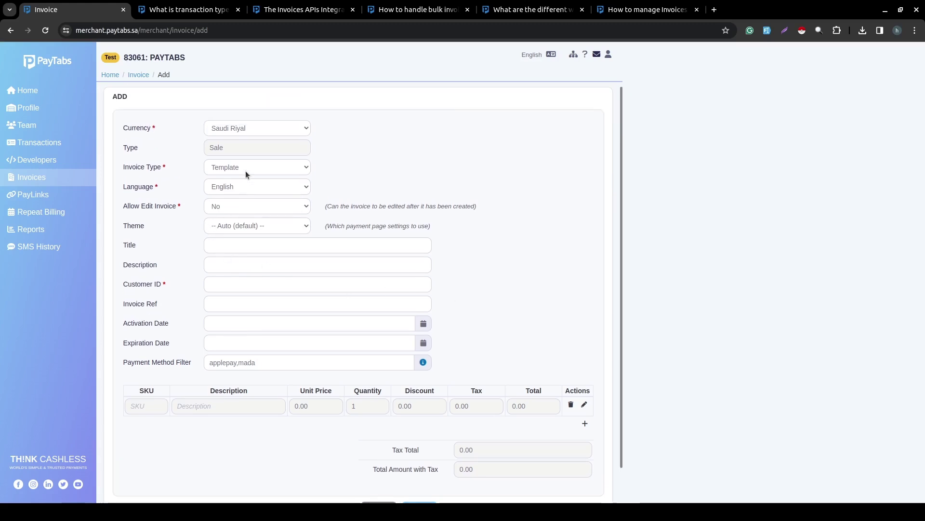
{"action": "left_click", "coordinate": [241, 128]}
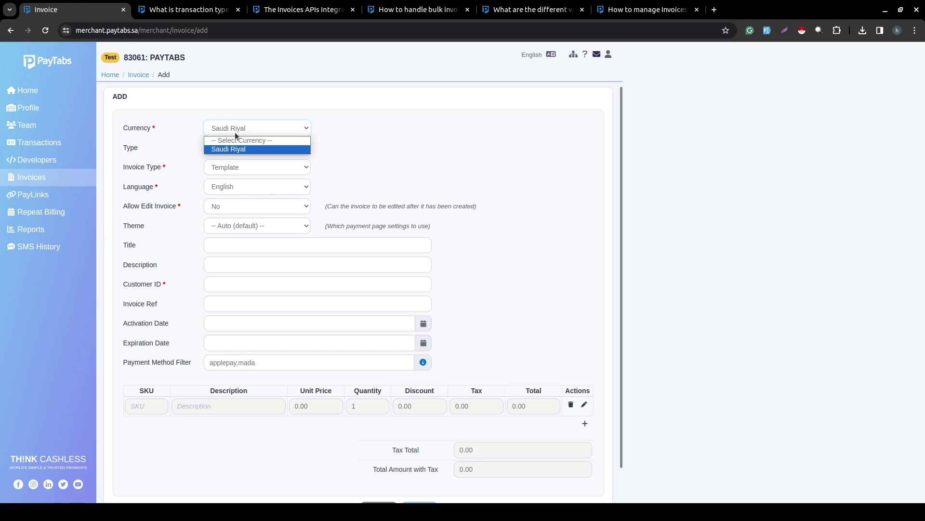
{"action": "left_click", "coordinate": [234, 149]}
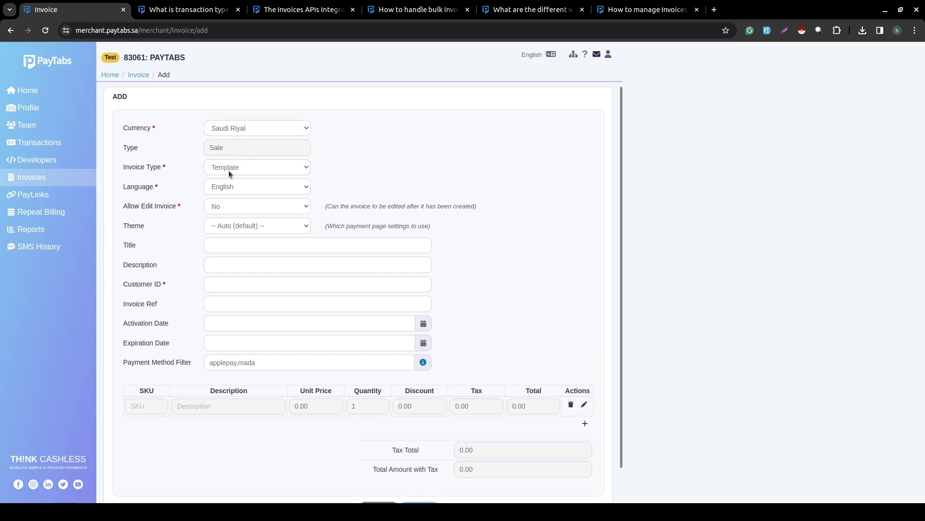
{"action": "left_click", "coordinate": [232, 170]}
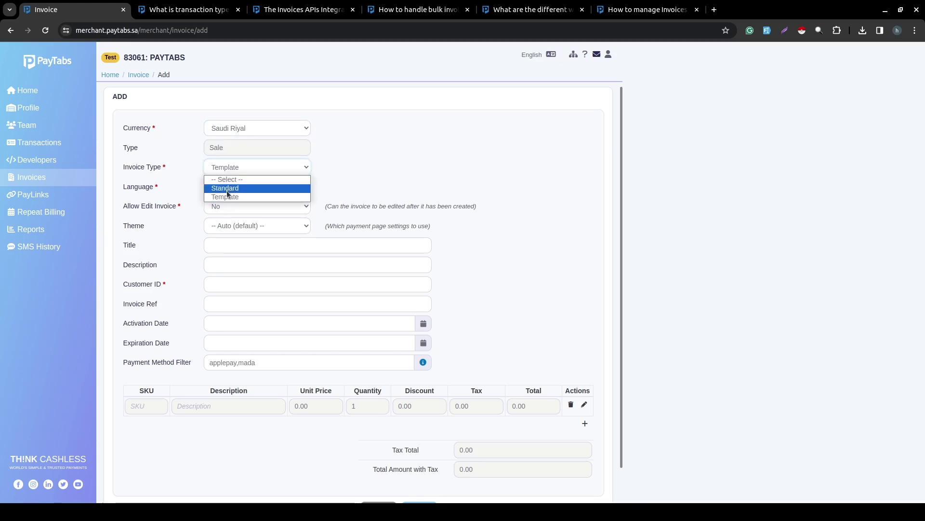
{"action": "left_click", "coordinate": [227, 190]}
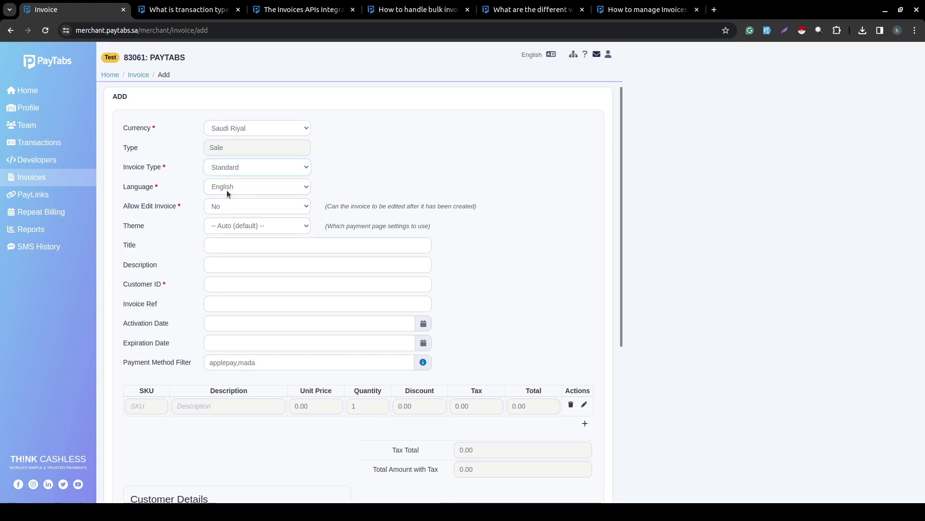
{"action": "left_click", "coordinate": [207, 207]}
{"action": "left_click", "coordinate": [220, 221]}
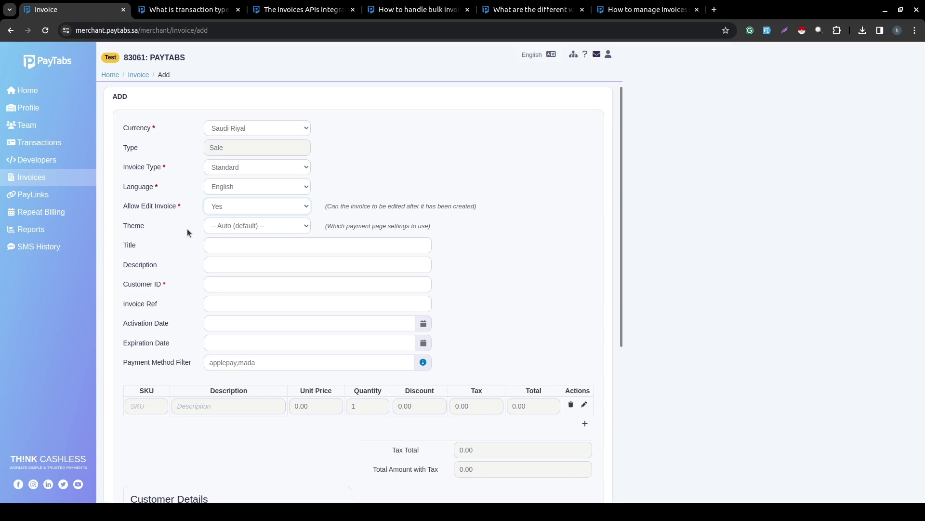
Enter title 'Test title', description 'Test Description' and customer ID cust_1.
{"action": "left_click", "coordinate": [224, 249]}
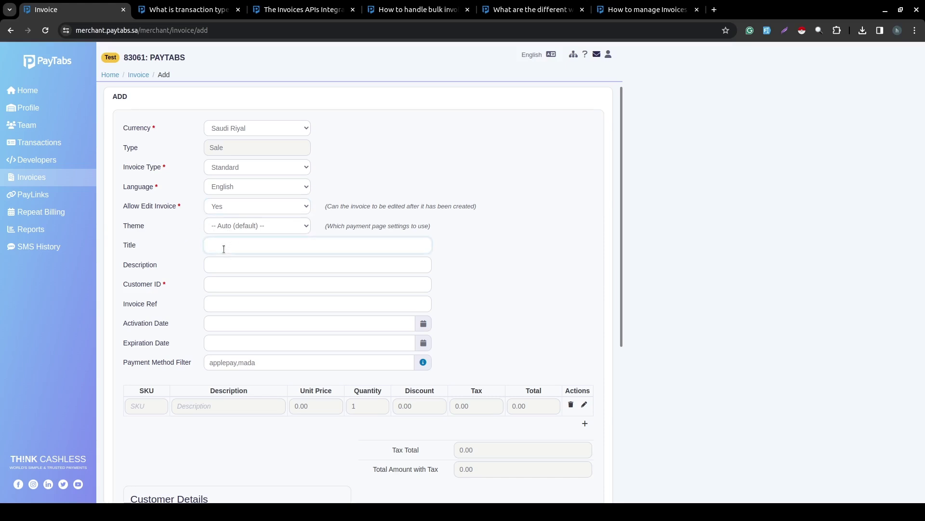
{"action": "type", "text": "Test title"}
{"action": "left_click", "coordinate": [221, 263]}
{"action": "type", "text": "Tes"}
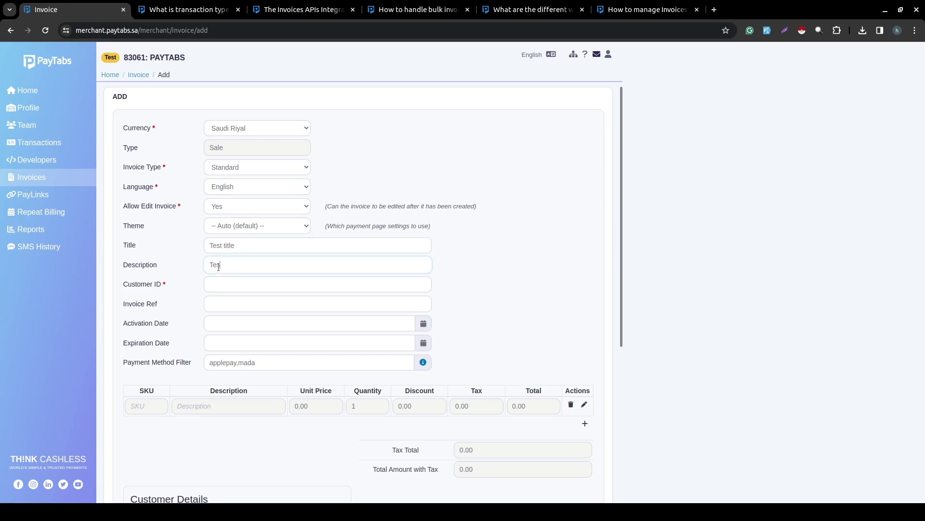
{"action": "type", "text": "t Description"}
{"action": "left_click", "coordinate": [225, 284]}
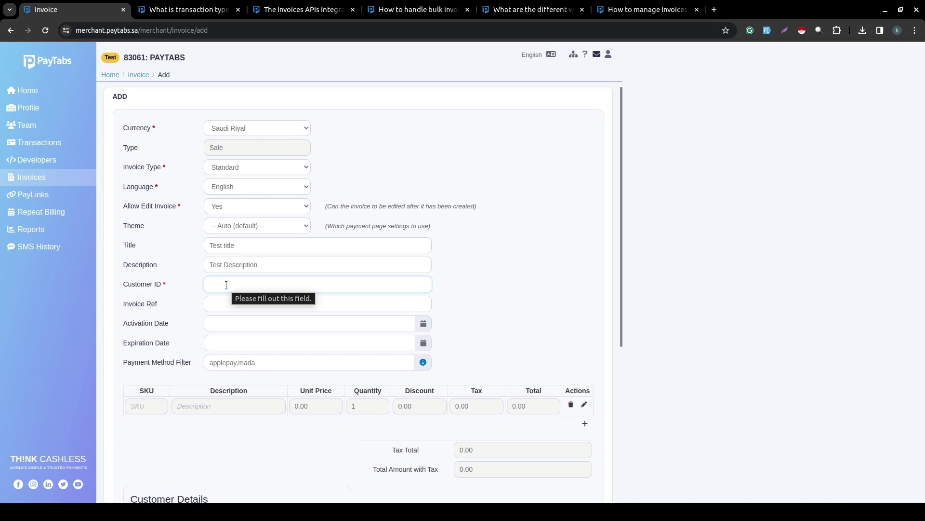
{"action": "type", "text": "cust_"}
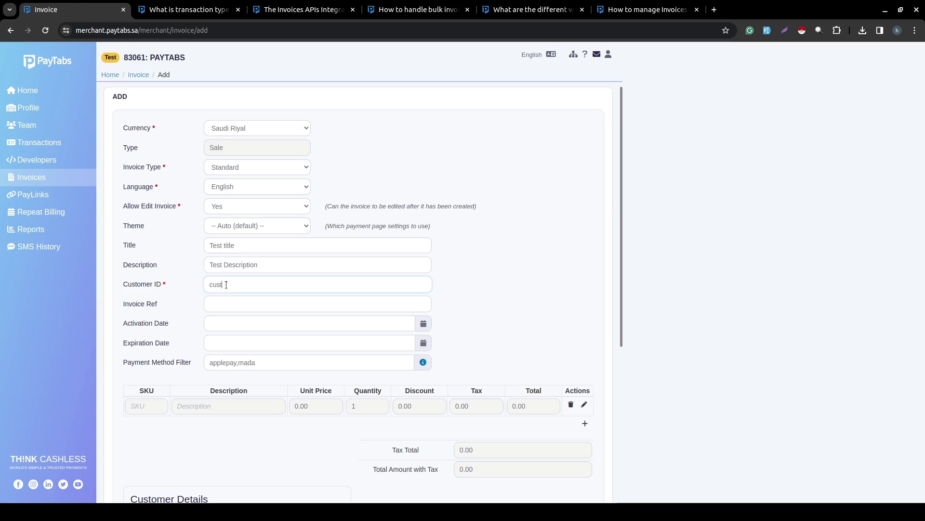
{"action": "type", "text": "1"}
Set Invoice Ref to inv_1 and clear the Payment Method Filter back to All.
{"action": "scroll", "coordinate": [232, 303], "scroll_direction": "down", "scroll_amount": 4}
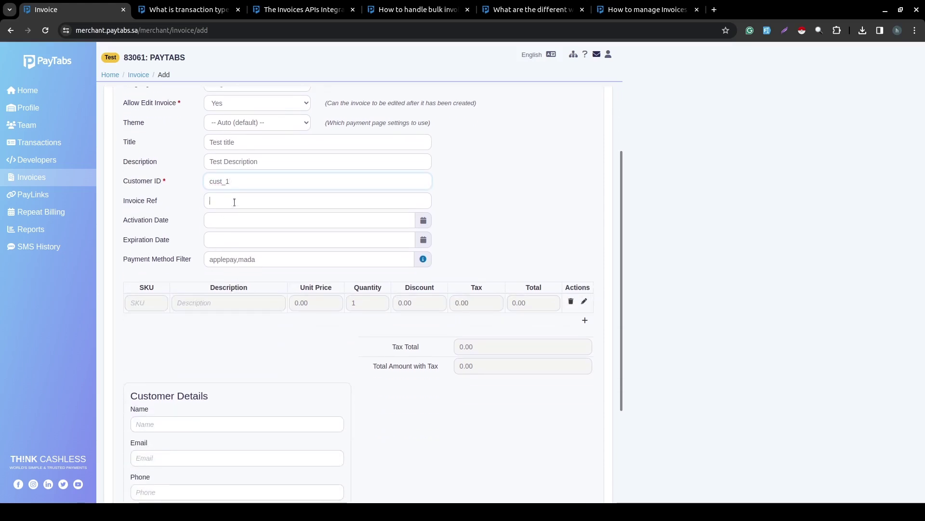
{"action": "left_click", "coordinate": [233, 201]}
{"action": "type", "text": "i"}
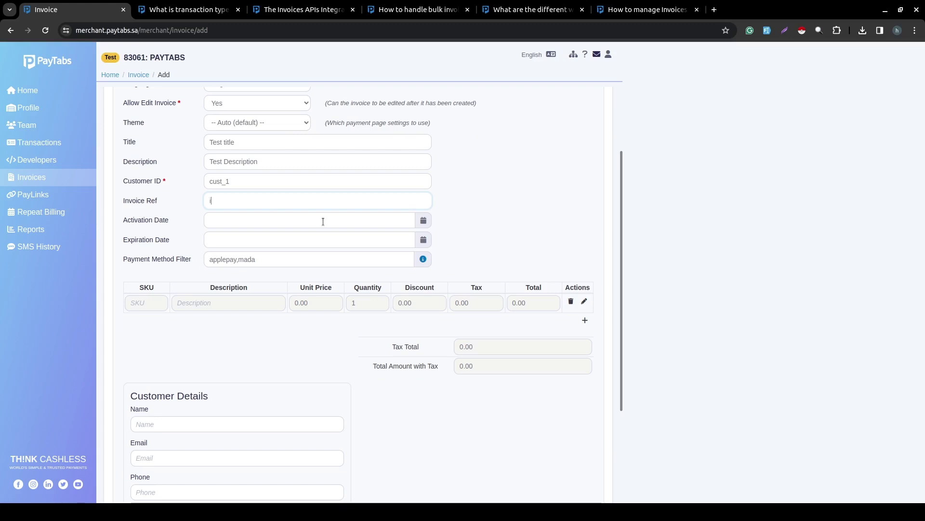
{"action": "type", "text": "nv_1"}
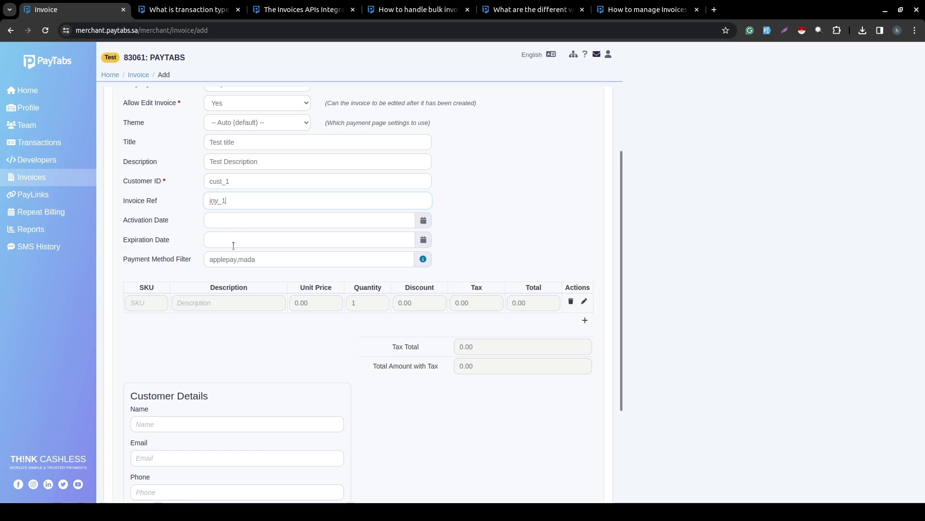
{"action": "left_click", "coordinate": [270, 254]}
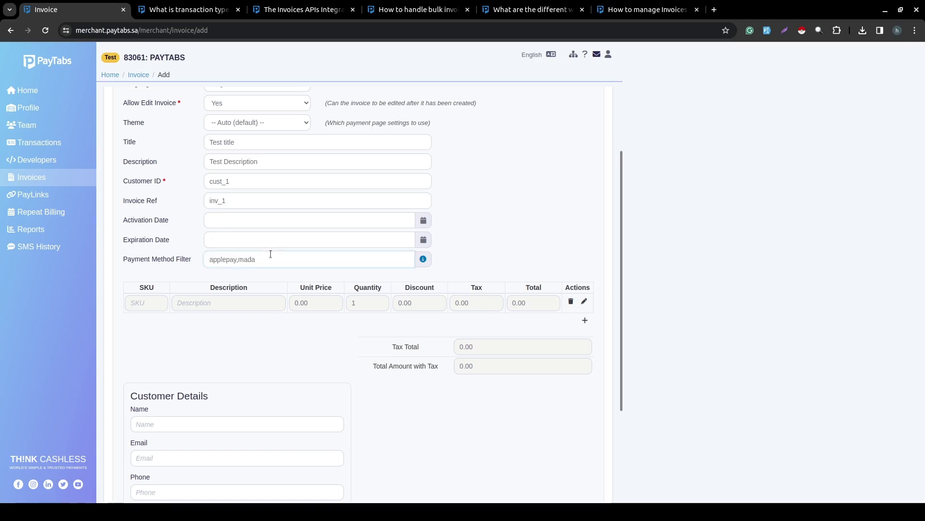
{"action": "key", "text": "ctrl+shift+Left"}
{"action": "key", "text": "ctrl+shift+Left"}
{"action": "key", "text": "BackSpace"}
{"action": "scroll", "coordinate": [266, 260], "scroll_direction": "down", "scroll_amount": 3}
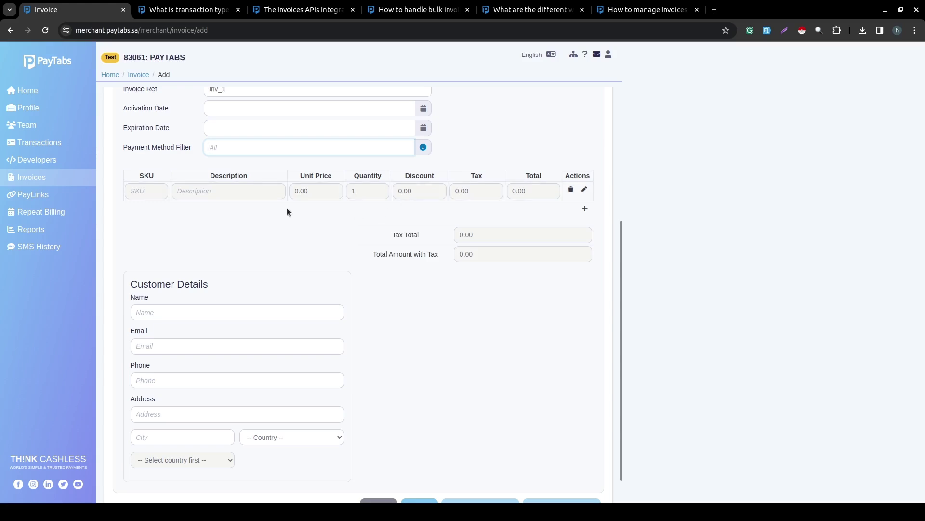
Save line item sku_1, 'this is desc', at unit price 10 with quantity 2.
{"action": "left_click", "coordinate": [149, 195]}
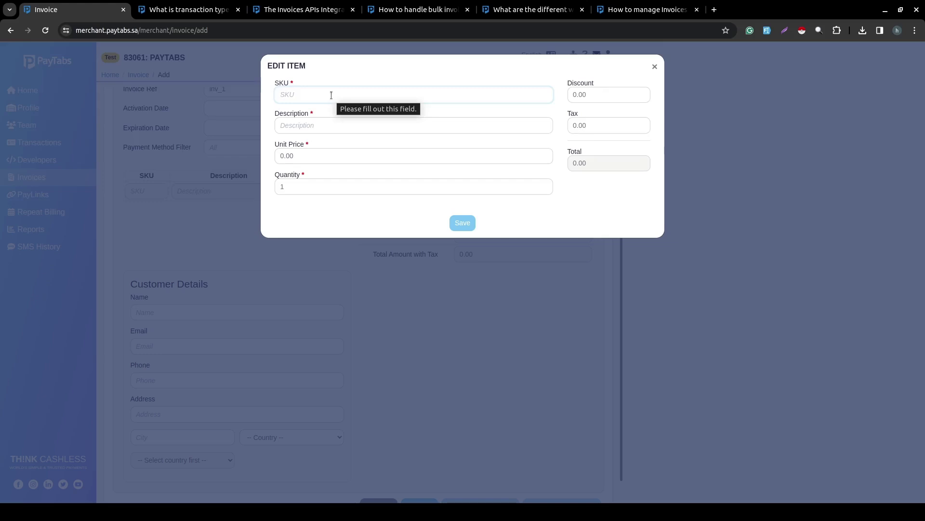
{"action": "type", "text": "sku"}
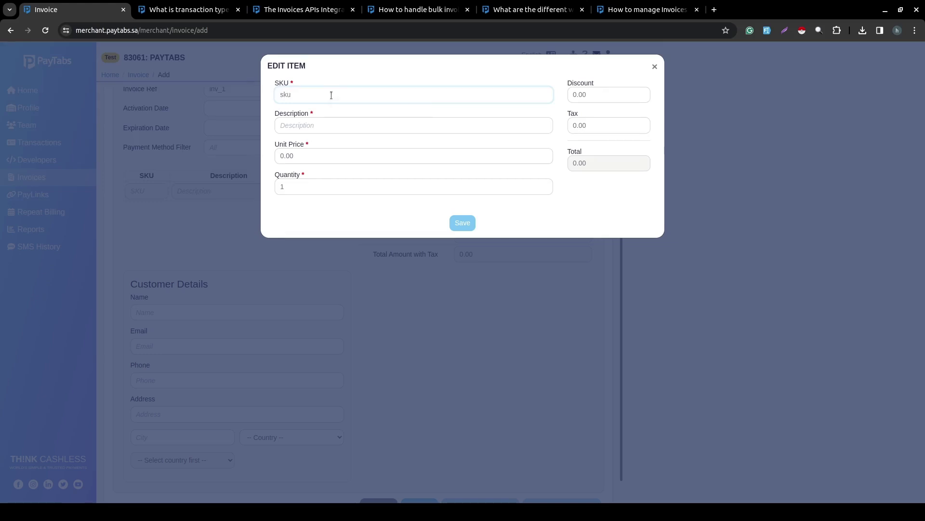
{"action": "type", "text": "_1"}
{"action": "left_click", "coordinate": [291, 130]}
{"action": "type", "text": "this is desc"}
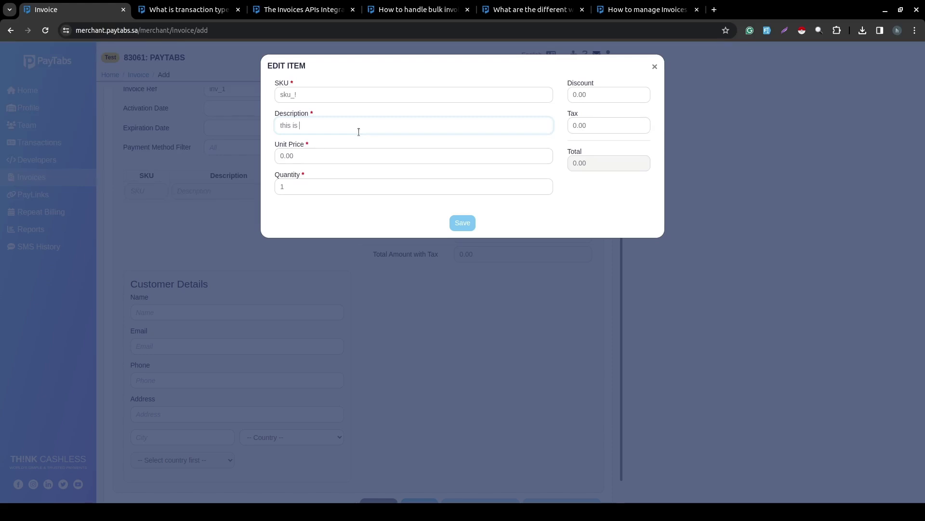
{"action": "left_click", "coordinate": [310, 158]}
{"action": "key", "text": "BackSpace"}
{"action": "key", "text": "BackSpace"}
{"action": "key", "text": "BackSpace"}
{"action": "key", "text": "BackSpace"}
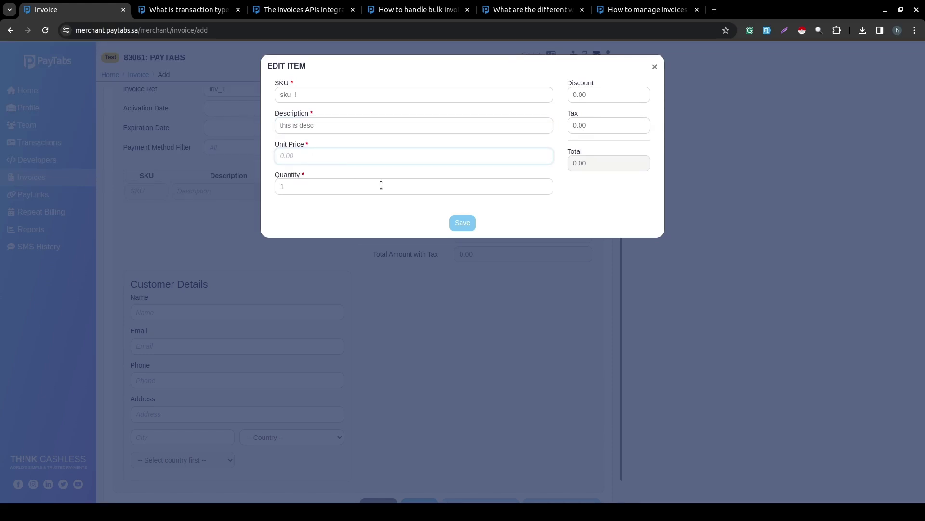
{"action": "type", "text": "10"}
{"action": "left_click", "coordinate": [339, 193]}
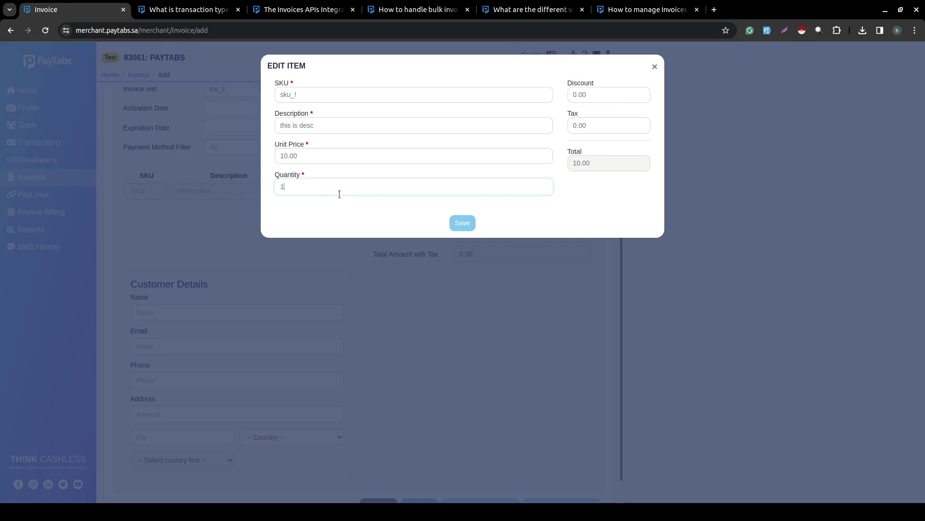
{"action": "type", "text": "20"}
{"action": "key", "text": "BackSpace"}
{"action": "left_click", "coordinate": [470, 225]}
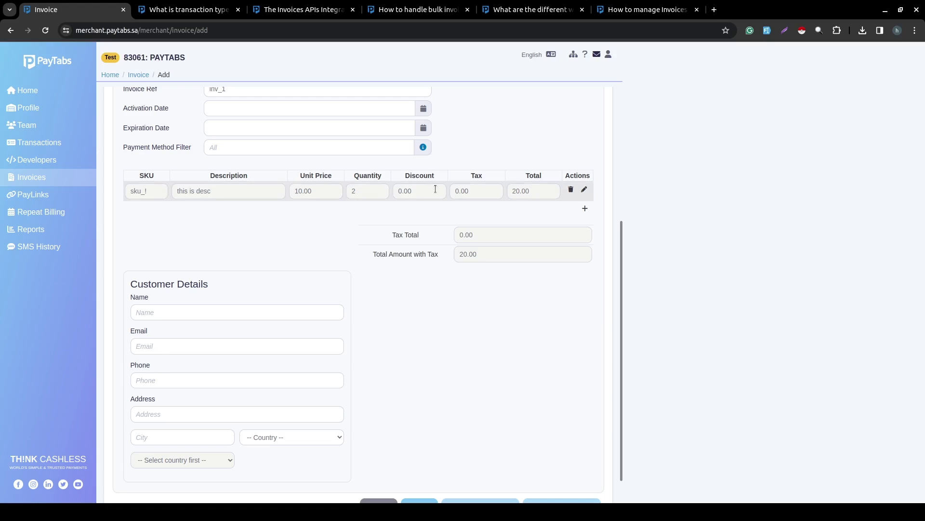
Add item sku_2, 'this is the second description', at unit price 20 and save it.
{"action": "left_click", "coordinate": [585, 208]}
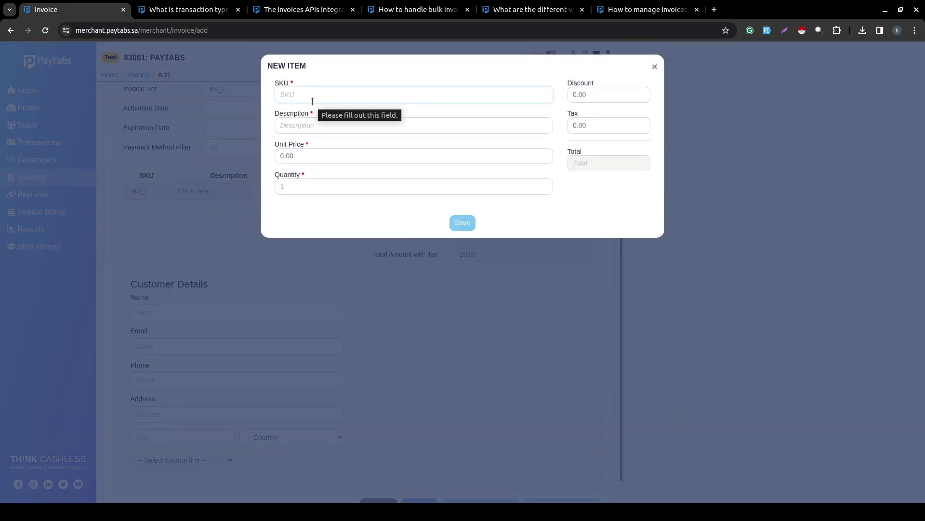
{"action": "type", "text": "sku"}
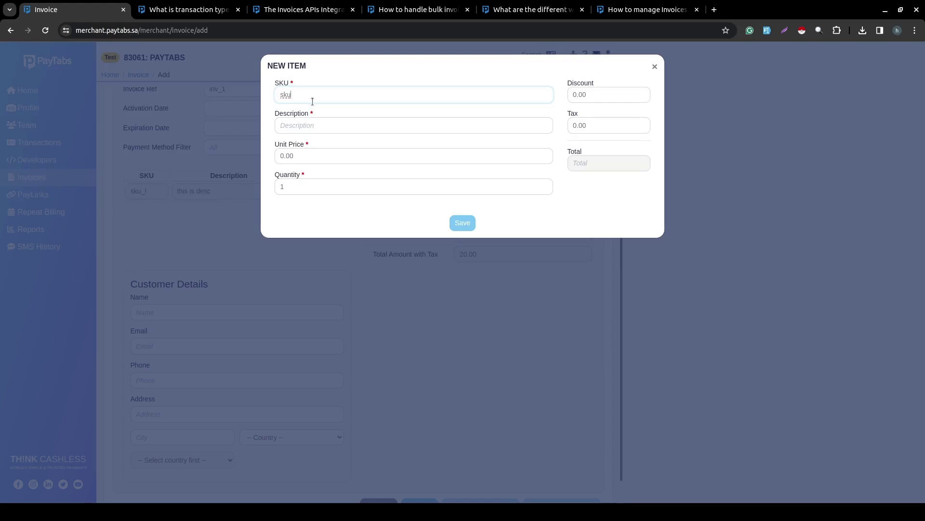
{"action": "type", "text": "_2"}
{"action": "left_click", "coordinate": [299, 125]}
{"action": "type", "text": "this i"}
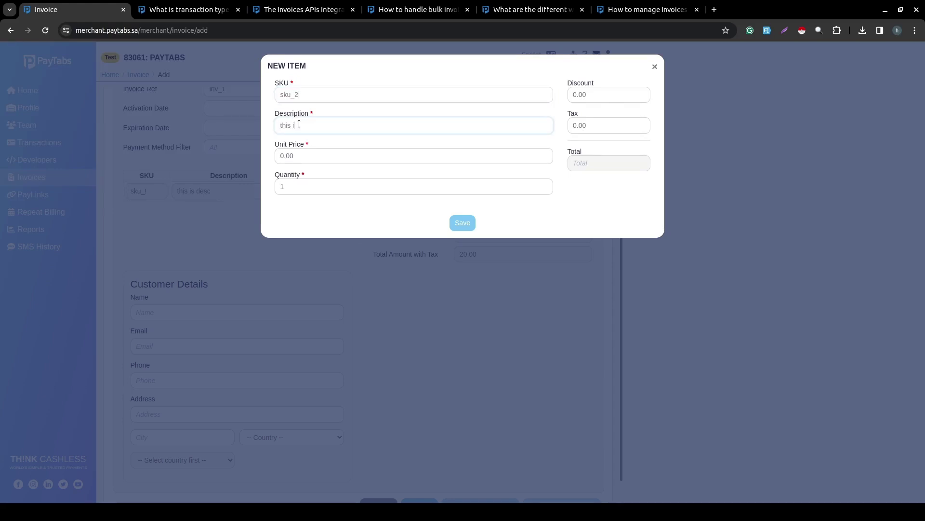
{"action": "type", "text": "s the second description"}
{"action": "left_click", "coordinate": [296, 156]}
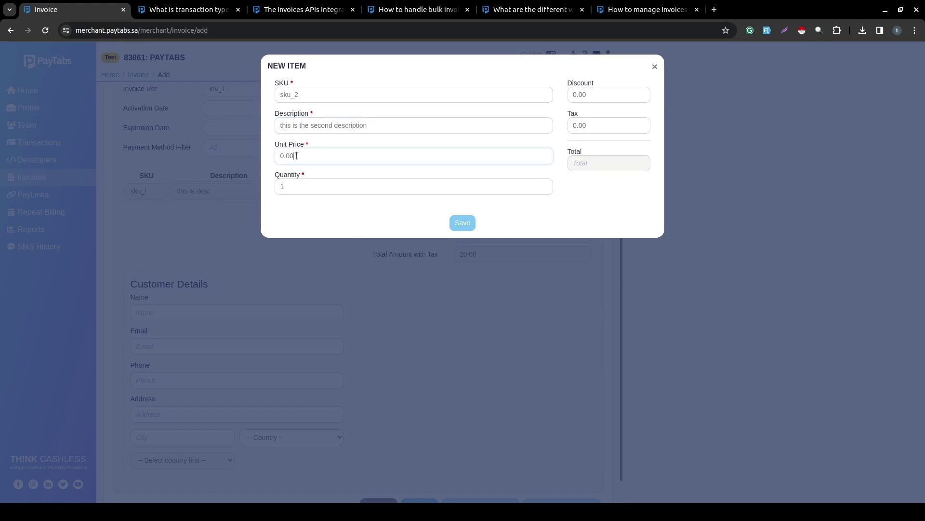
{"action": "key", "text": "BackSpace"}
{"action": "key", "text": "BackSpace"}
{"action": "key", "text": "BackSpace"}
{"action": "key", "text": "BackSpace"}
{"action": "type", "text": "20"}
{"action": "left_click", "coordinate": [458, 224]}
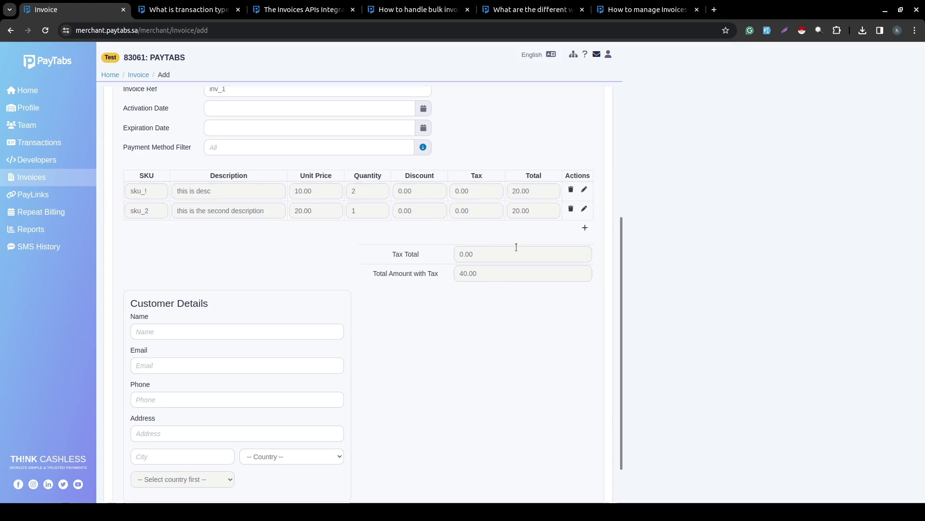
Set the first line item's discount to 5 and tax to 2, then save it.
{"action": "left_click", "coordinate": [406, 192]}
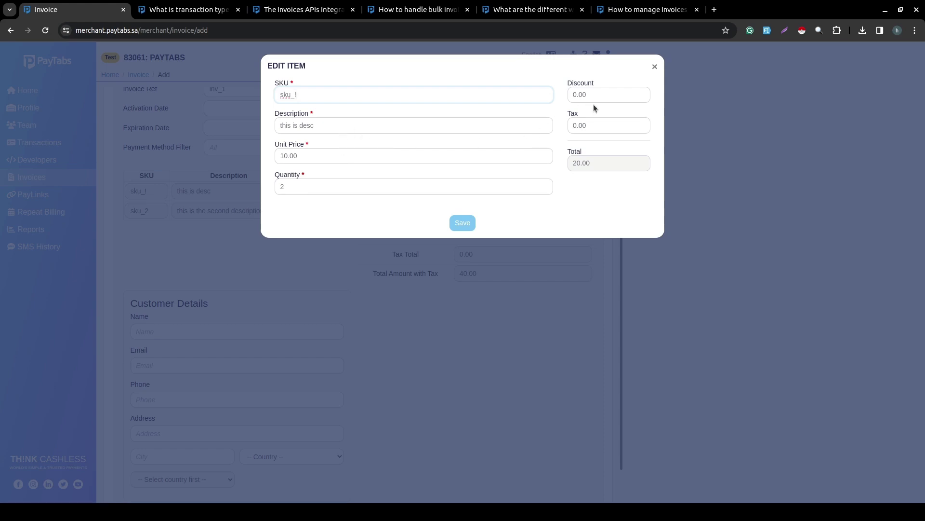
{"action": "left_click", "coordinate": [605, 97]}
{"action": "key", "text": "BackSpace"}
{"action": "key", "text": "BackSpace"}
{"action": "key", "text": "BackSpace"}
{"action": "key", "text": "BackSpace"}
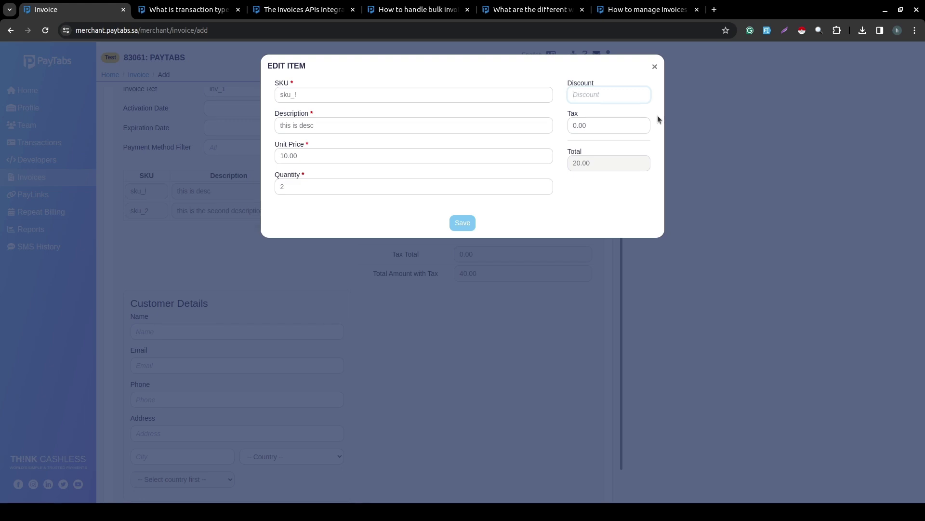
{"action": "type", "text": "5"}
{"action": "double_click", "coordinate": [587, 127]}
{"action": "type", "text": "2"}
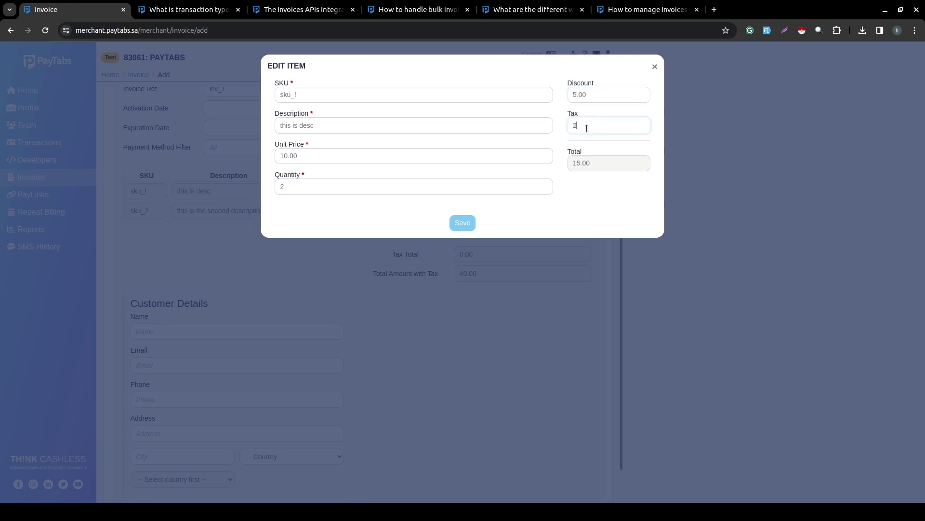
{"action": "left_click", "coordinate": [468, 225]}
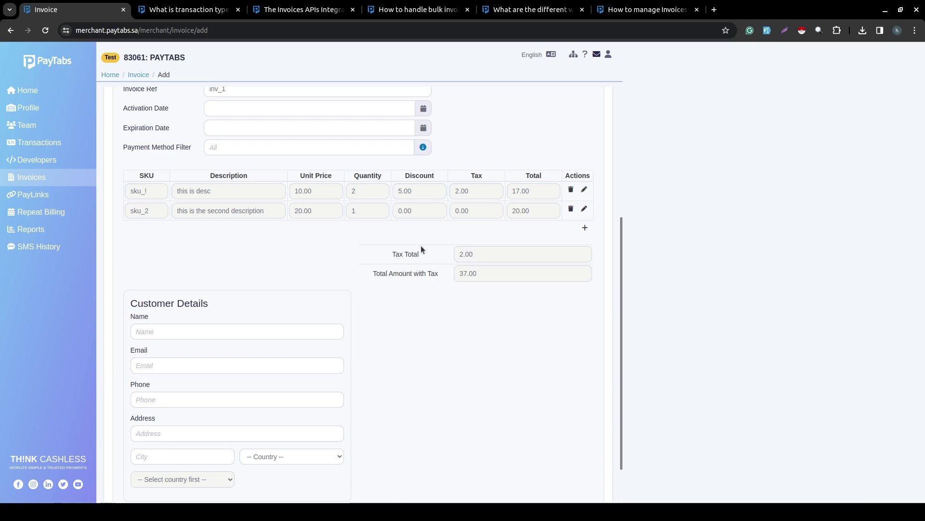
Autofill the customer details by picking the saved customer from the Name suggestions.
{"action": "scroll", "coordinate": [420, 245], "scroll_direction": "down", "scroll_amount": 2}
{"action": "left_click", "coordinate": [236, 277]}
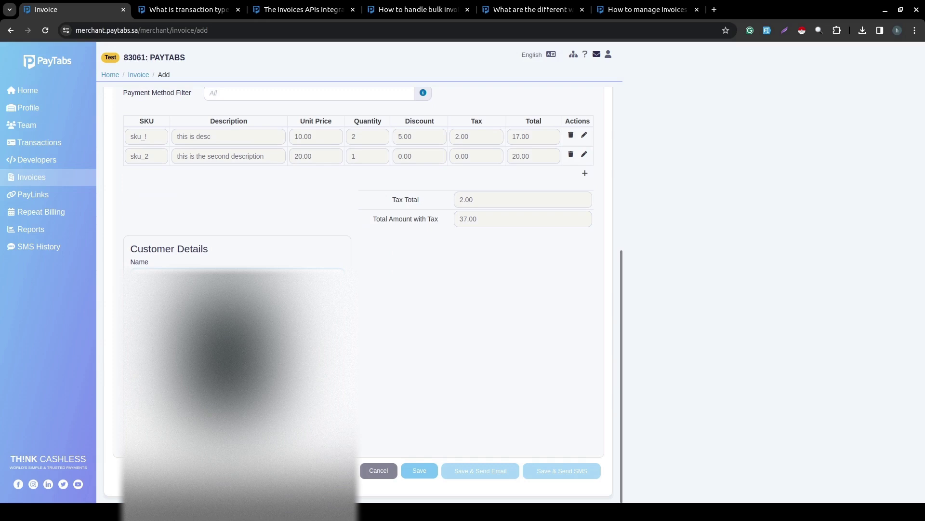
{"action": "left_click", "coordinate": [219, 306]}
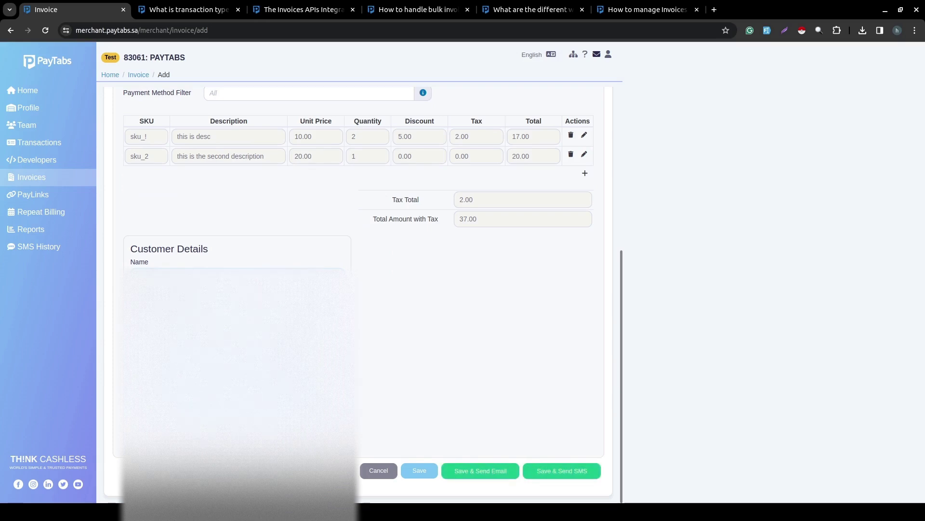
{"action": "scroll", "coordinate": [340, 331], "scroll_direction": "up", "scroll_amount": 4}
{"action": "scroll", "coordinate": [340, 331], "scroll_direction": "down", "scroll_amount": 1}
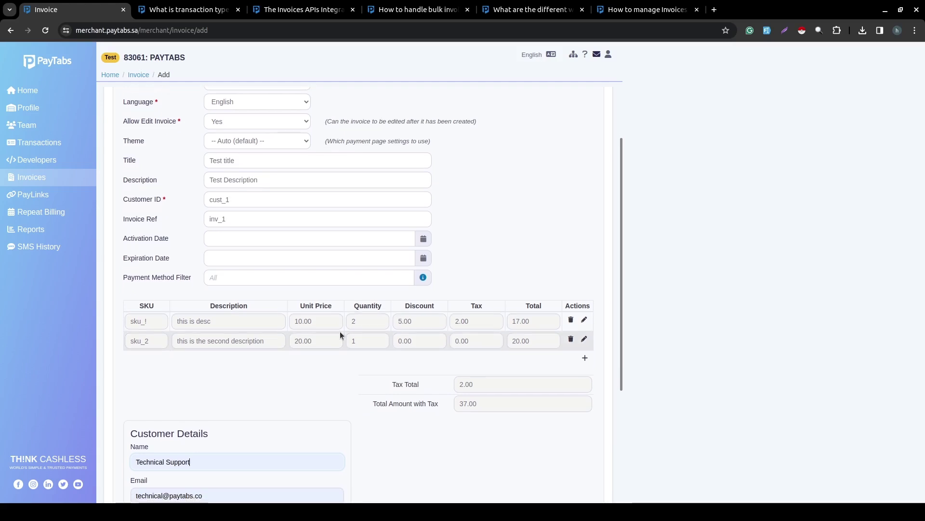
{"action": "scroll", "coordinate": [393, 307], "scroll_direction": "down", "scroll_amount": 4}
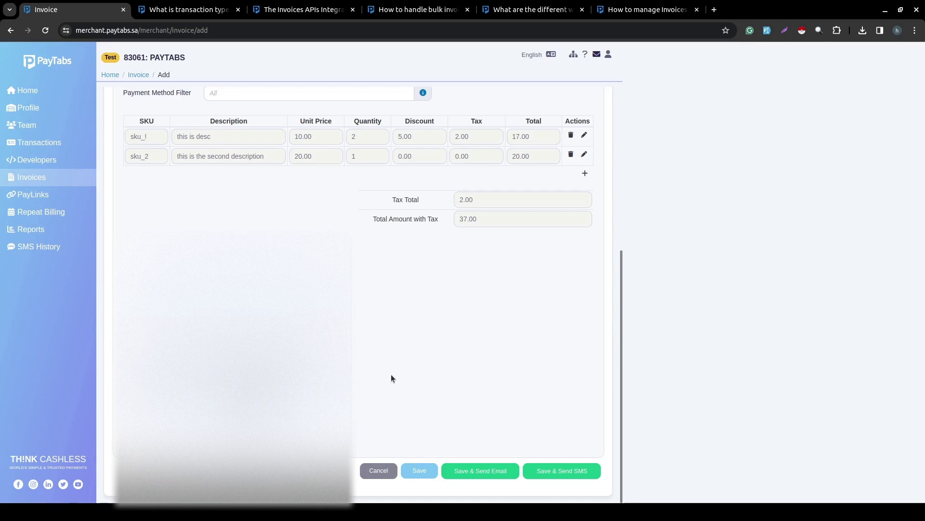
Save the invoice so inv_1 for 37.00 SAR is listed as Pending.
{"action": "left_click", "coordinate": [431, 469]}
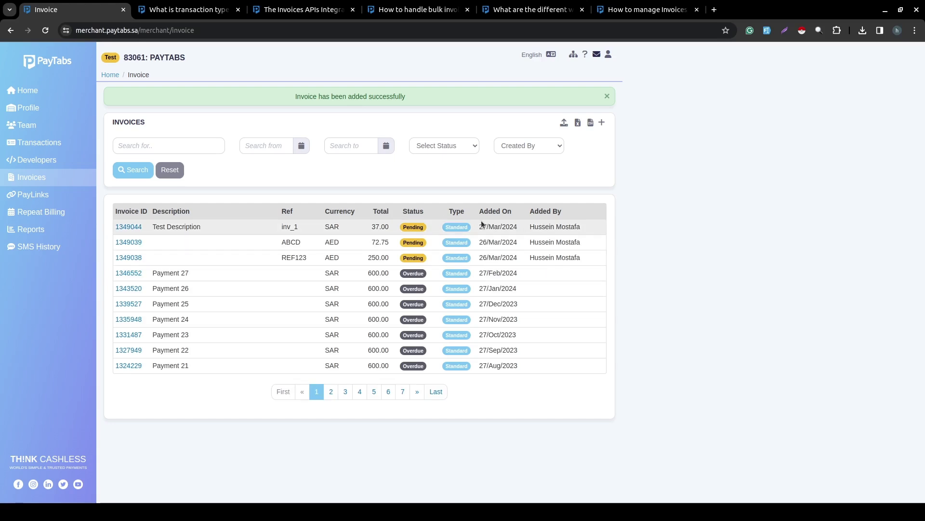
{"action": "mouse_move", "coordinate": [483, 224]}
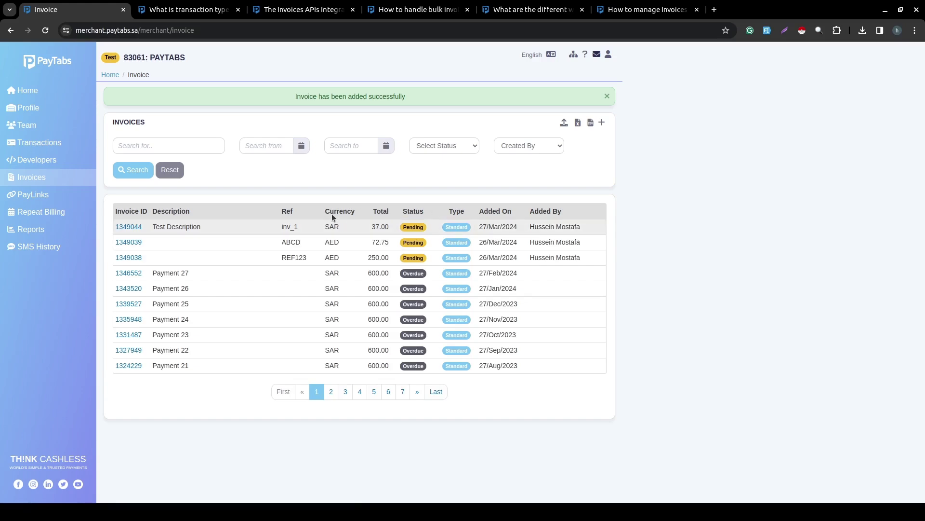
Close the five support article tabs and copy invoice 1349044's payment link.
{"action": "left_click", "coordinate": [127, 227]}
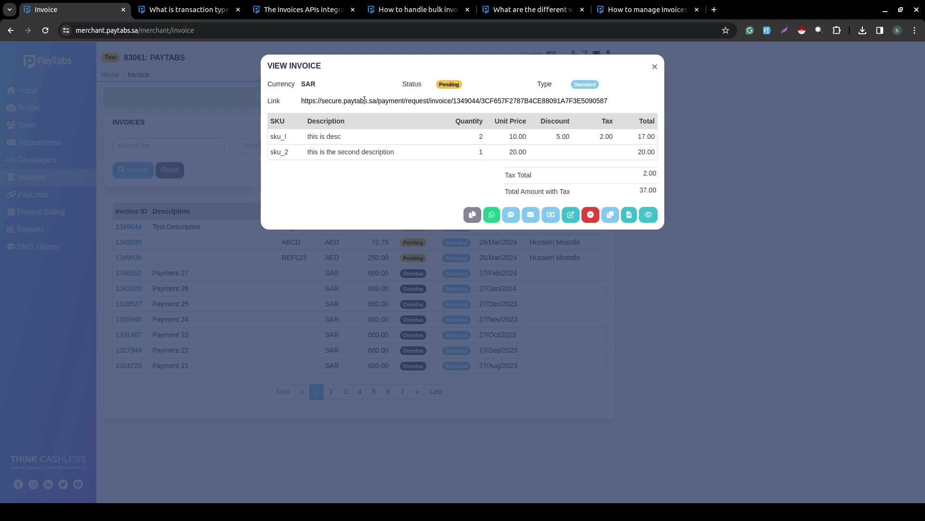
{"action": "left_click", "coordinate": [514, 391]}
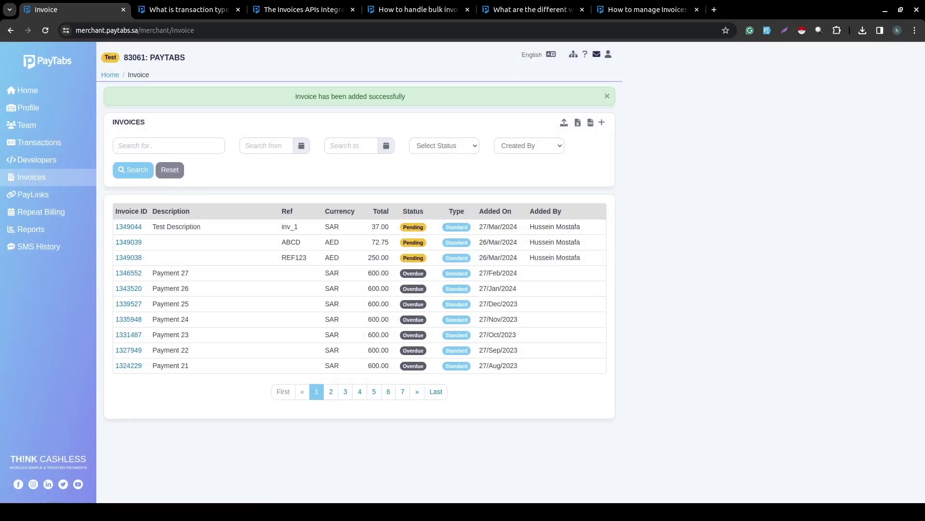
{"action": "left_click", "coordinate": [238, 9]}
{"action": "left_click", "coordinate": [238, 10]}
{"action": "left_click", "coordinate": [239, 10]}
{"action": "left_click", "coordinate": [239, 11]}
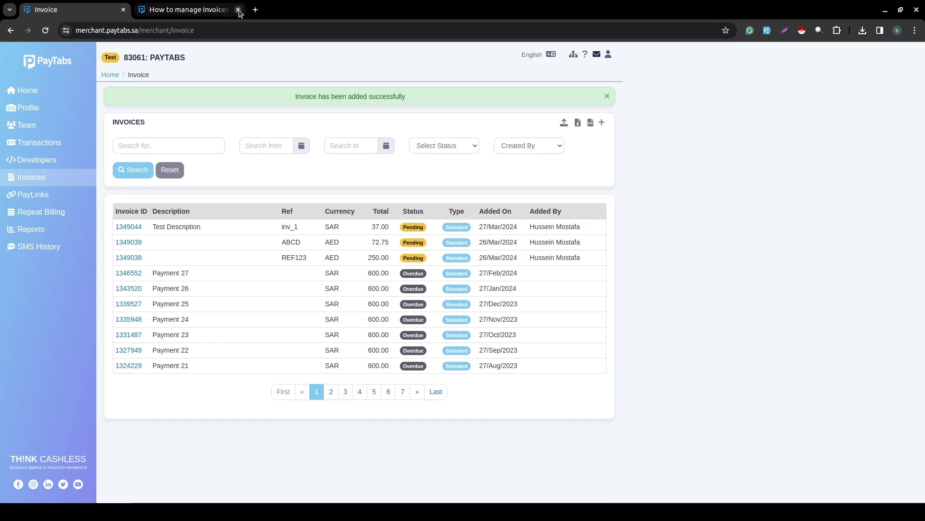
{"action": "left_click", "coordinate": [238, 10]}
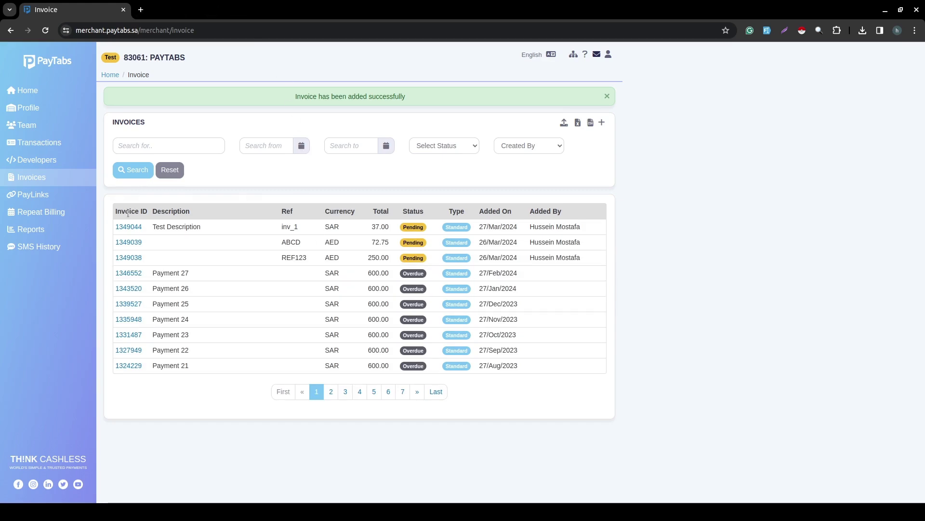
{"action": "left_click", "coordinate": [120, 227]}
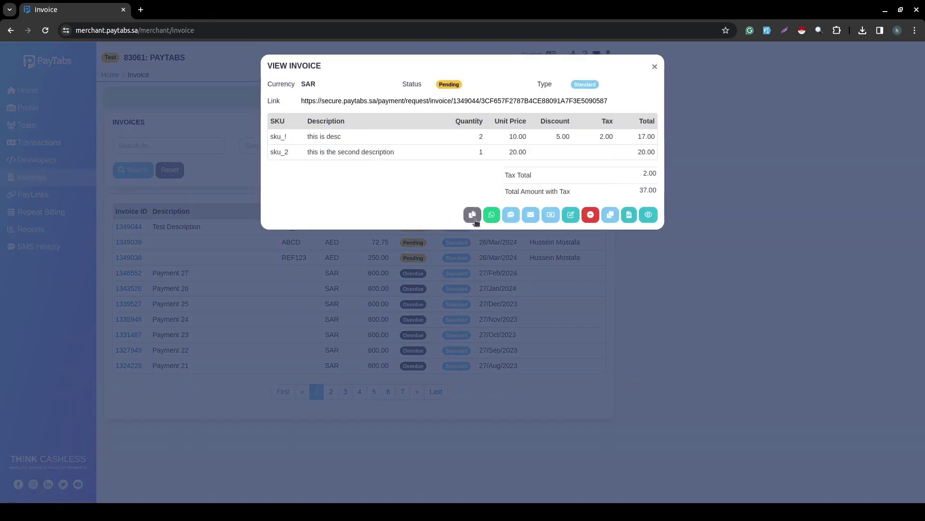
{"action": "left_click", "coordinate": [473, 215]}
Load invoice inv_1's payment page in a new tab from the copied payment link.
{"action": "left_click", "coordinate": [140, 9]}
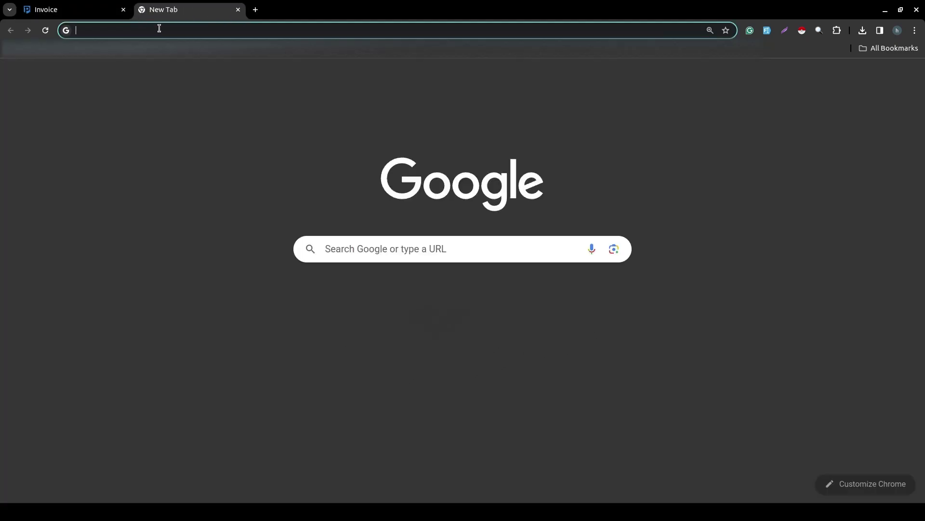
{"action": "key", "text": "ctrl+v"}
{"action": "key", "text": "Return"}
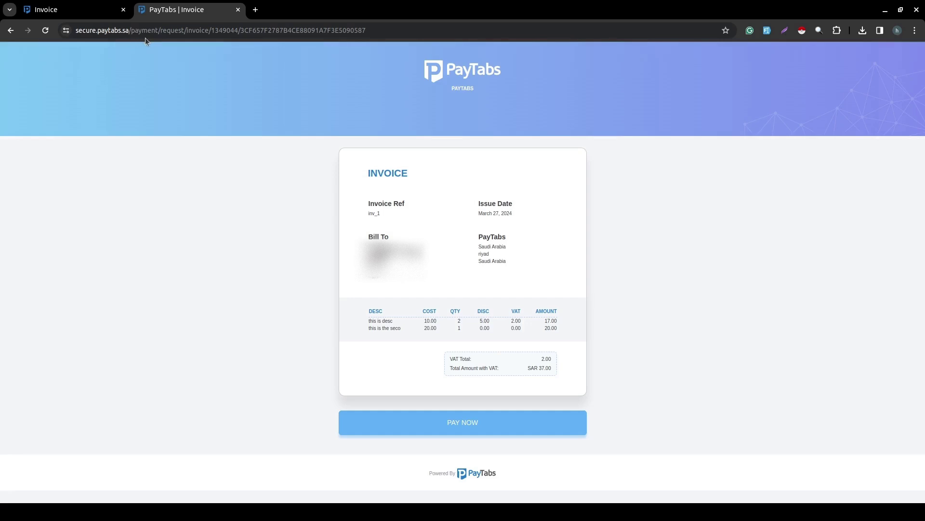
Inspect the invoice URL, then open a duplicate tab of it and close that tab.
{"action": "double_click", "coordinate": [195, 31]}
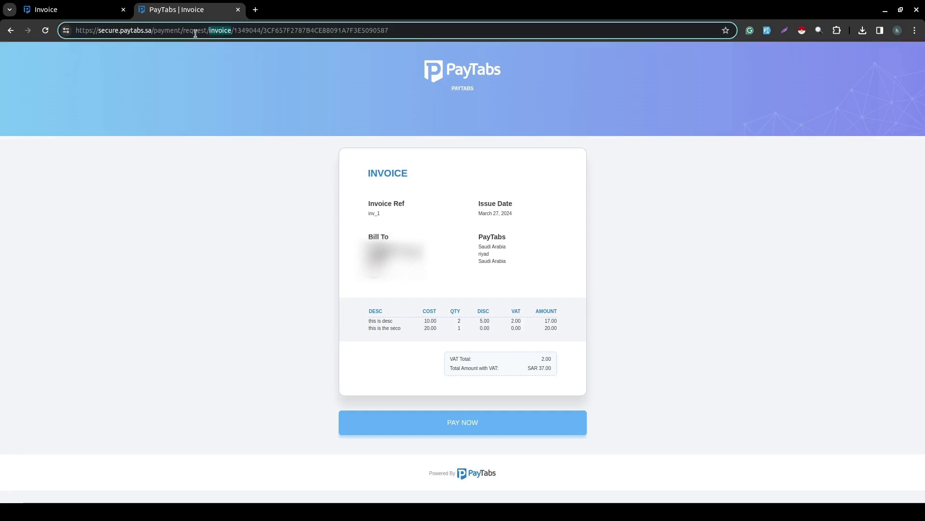
{"action": "double_click", "coordinate": [322, 27]}
{"action": "left_click", "coordinate": [302, 43]}
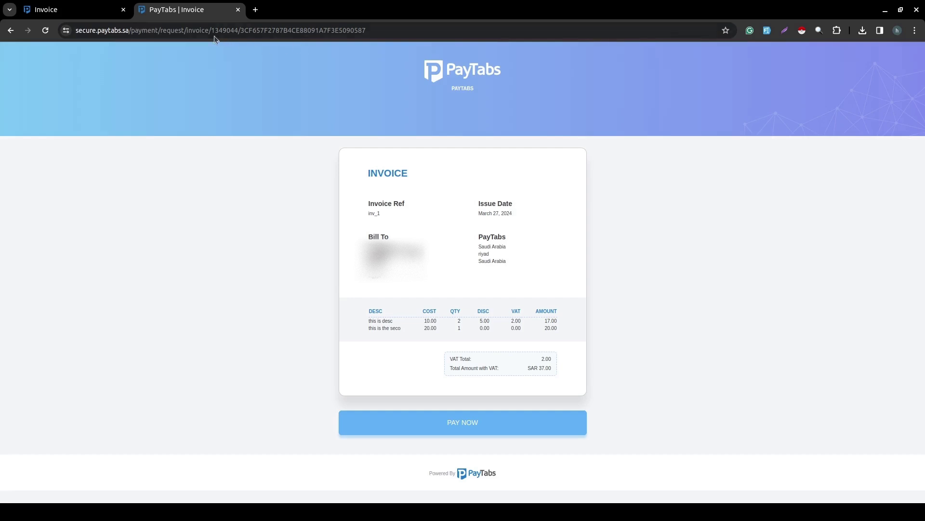
{"action": "left_click", "coordinate": [199, 32]}
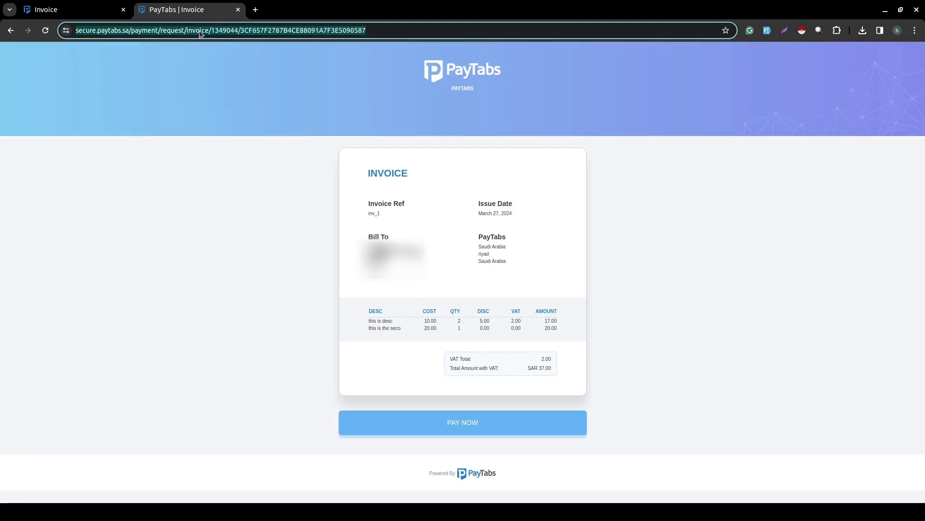
{"action": "key", "text": "alt+Return"}
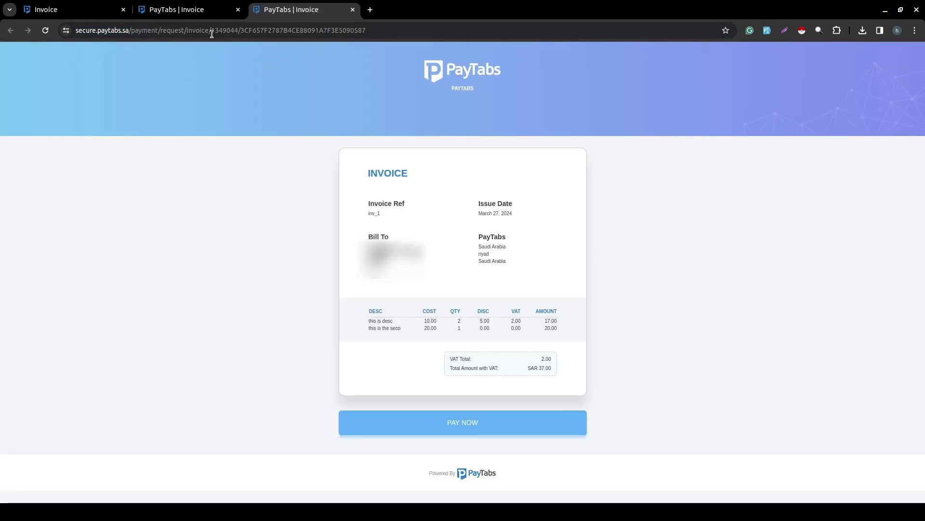
{"action": "left_click", "coordinate": [353, 10]}
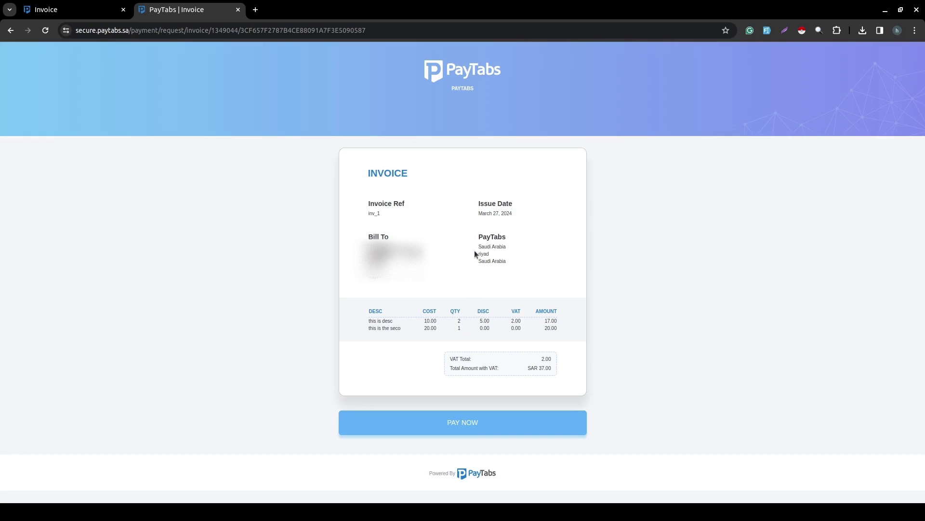
Proceed to the SAR 37.00 card payment form, inspect its payment URL, and view the invoice summary.
{"action": "left_click", "coordinate": [460, 429]}
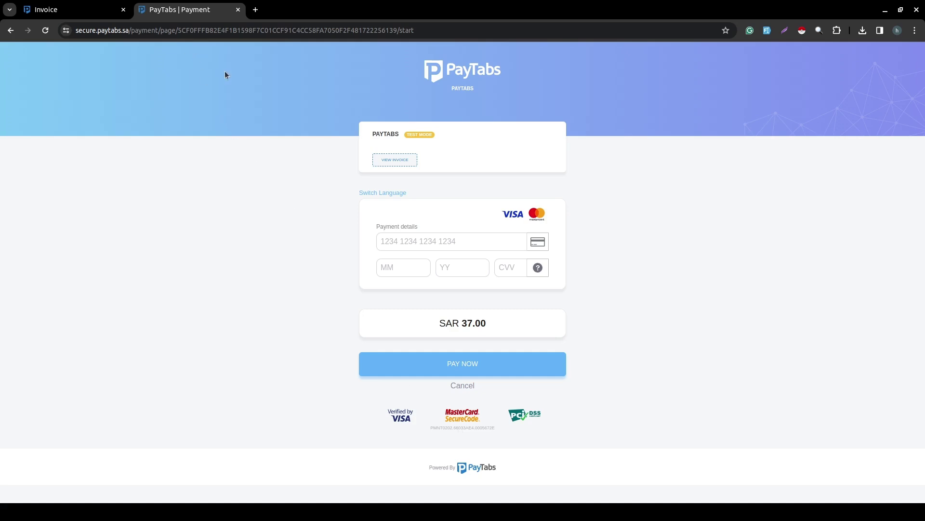
{"action": "double_click", "coordinate": [151, 32]}
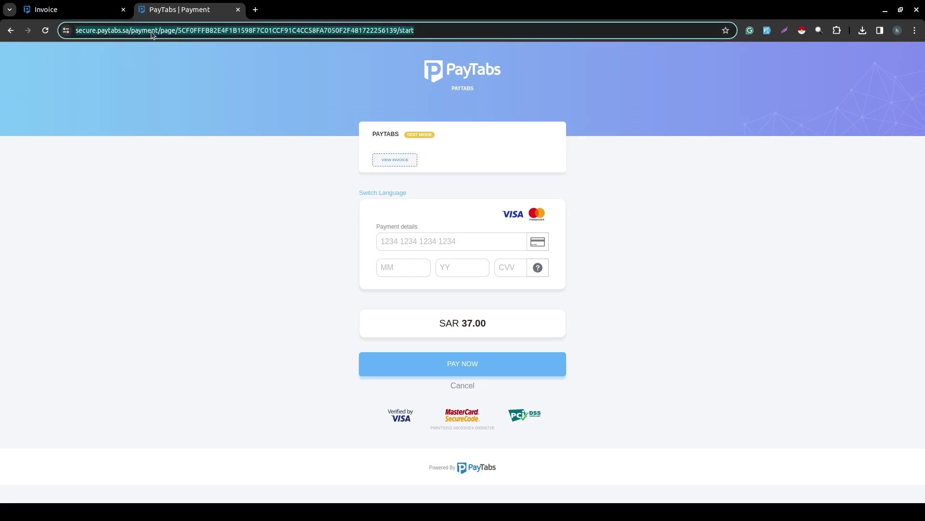
{"action": "left_click", "coordinate": [182, 26]}
{"action": "double_click", "coordinate": [183, 26]}
{"action": "double_click", "coordinate": [245, 28]}
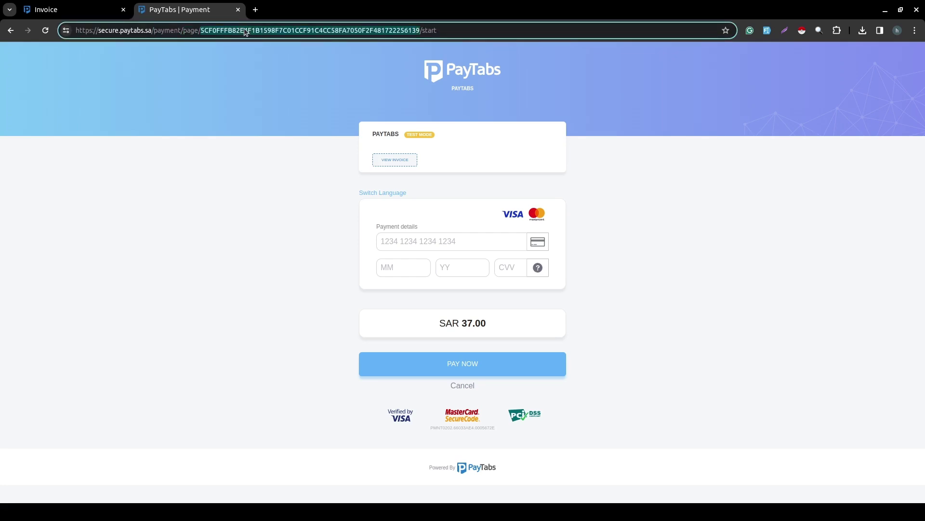
{"action": "left_click", "coordinate": [290, 170]}
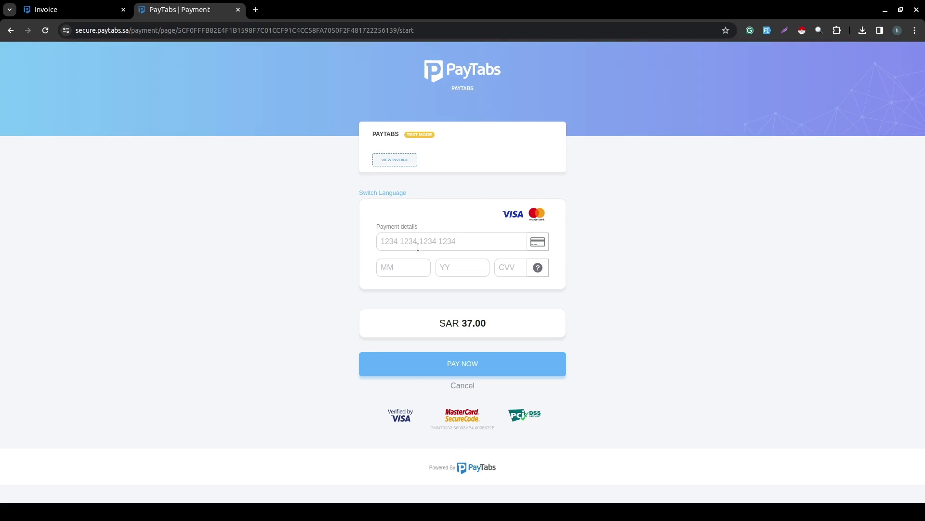
{"action": "left_click", "coordinate": [395, 162]}
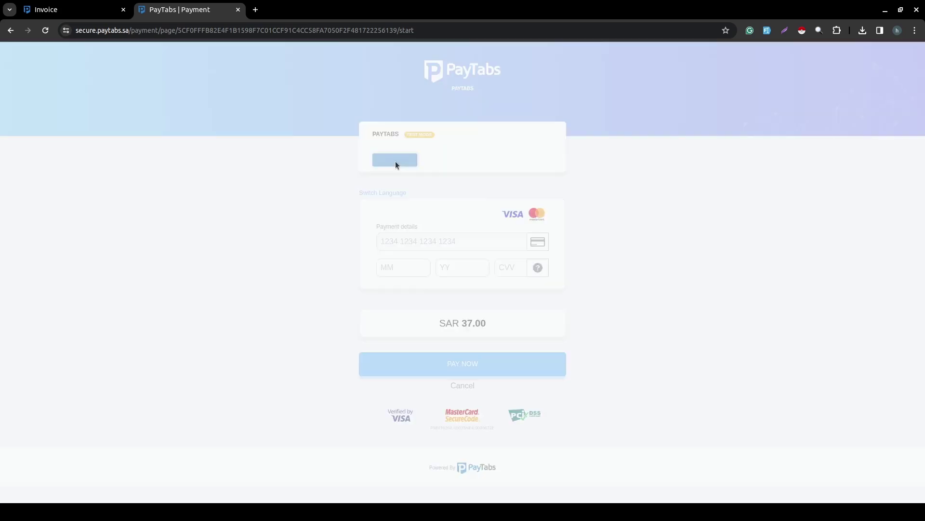
{"action": "left_click", "coordinate": [632, 310]}
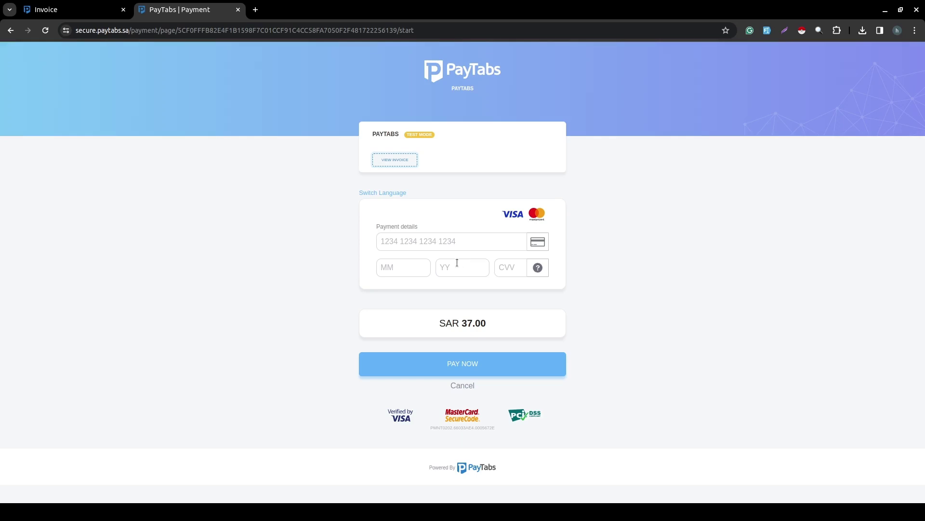
{"action": "left_click", "coordinate": [439, 250]}
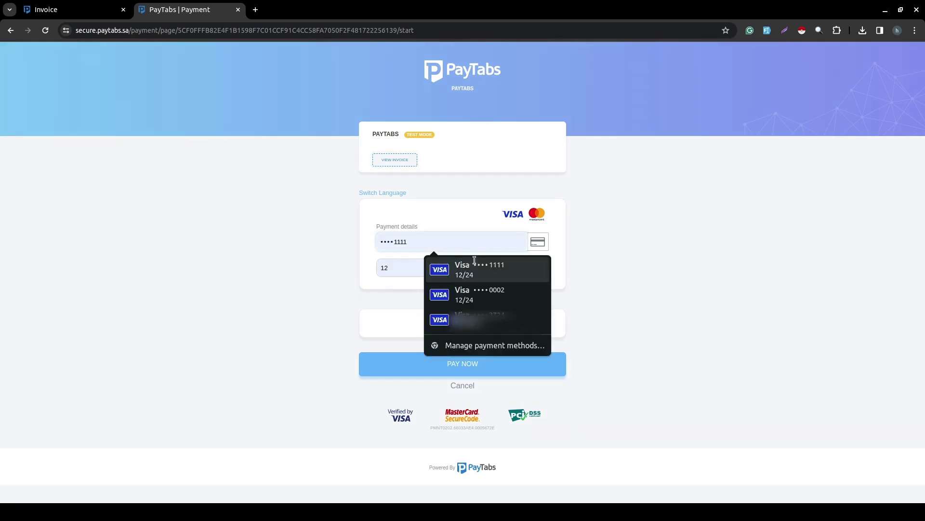
{"action": "left_click", "coordinate": [470, 263]}
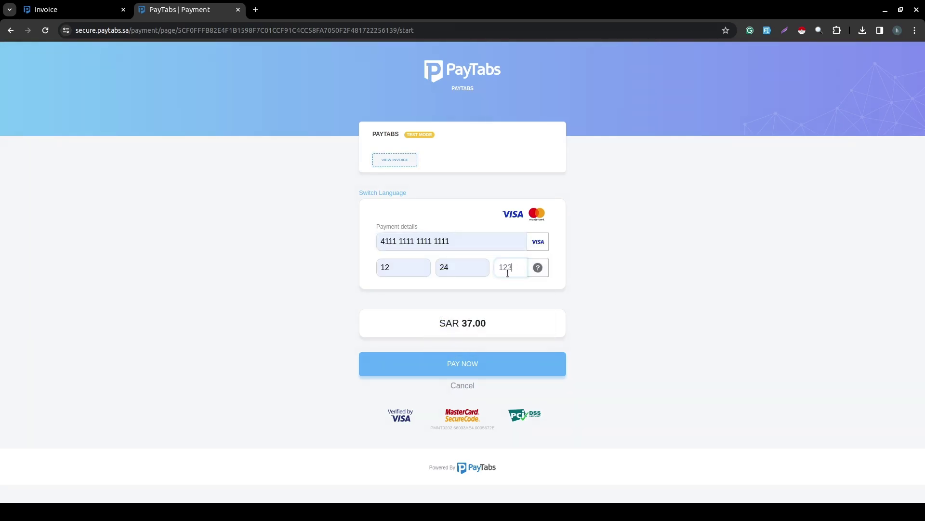
{"action": "left_click", "coordinate": [499, 362]}
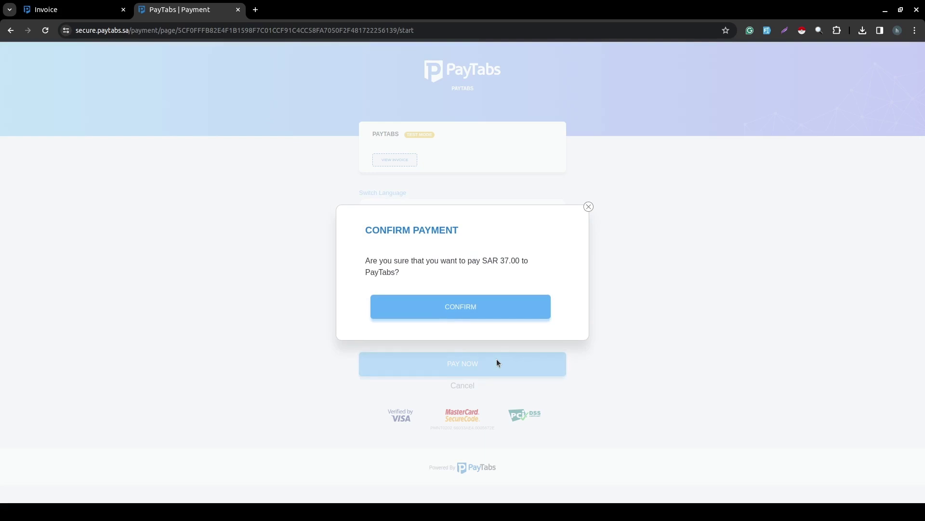
{"action": "left_click", "coordinate": [472, 307]}
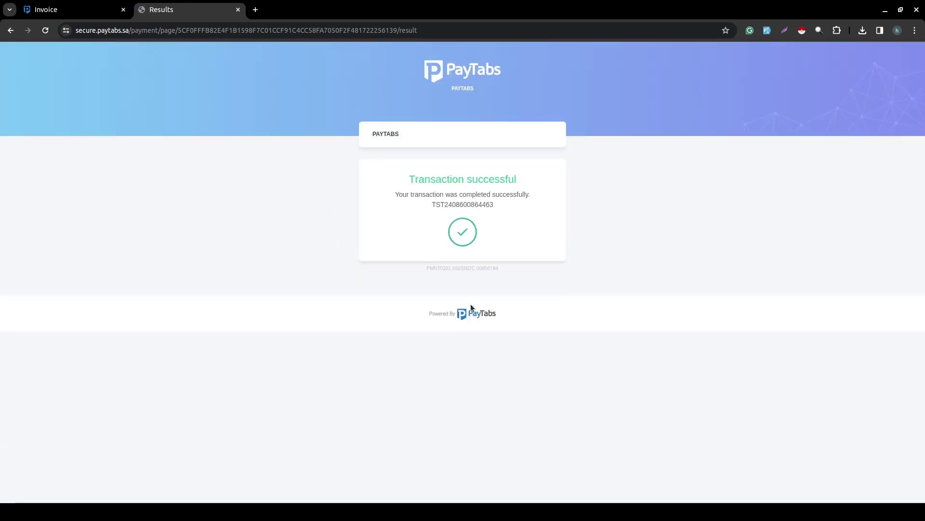
{"action": "left_click", "coordinate": [48, 10]}
Refresh the invoice list and review invoice 1349044's transactions and line items.
{"action": "left_click", "coordinate": [736, 349]}
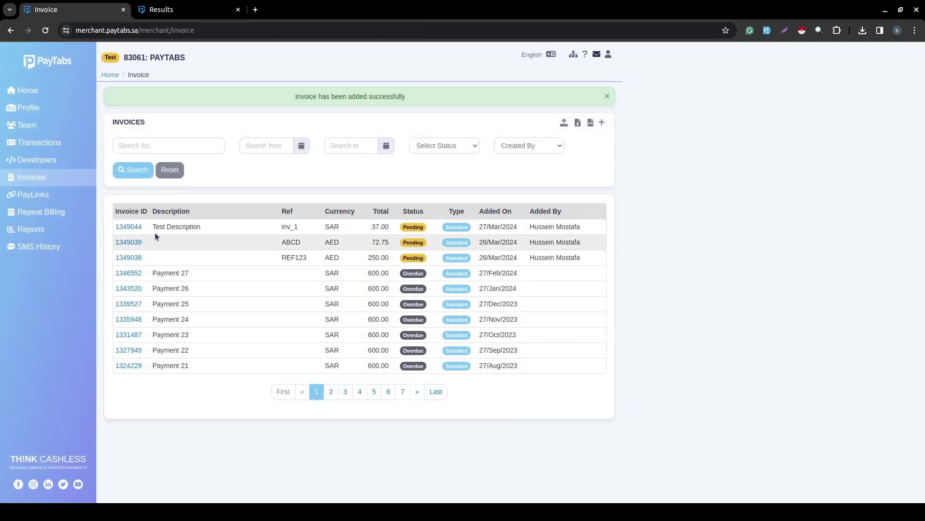
{"action": "key", "text": "F5"}
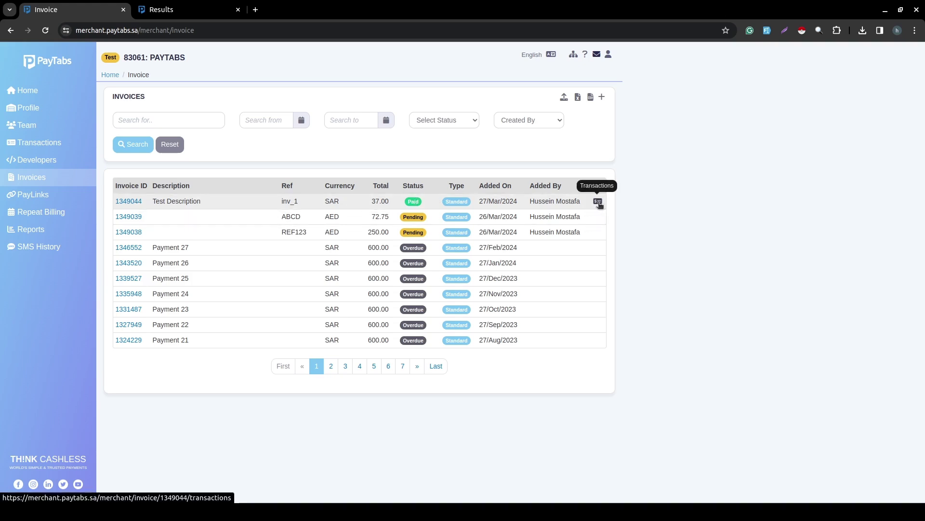
{"action": "left_click", "coordinate": [598, 201]}
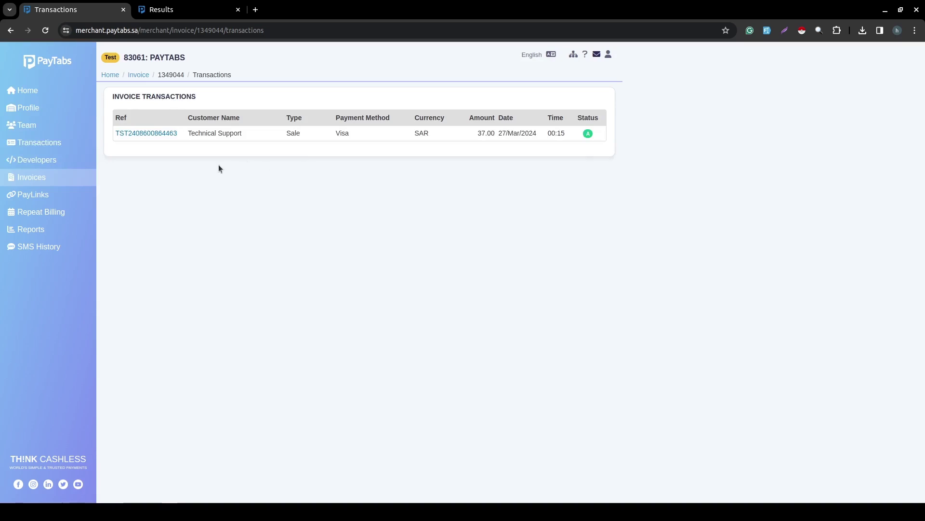
{"action": "left_click", "coordinate": [4, 31]}
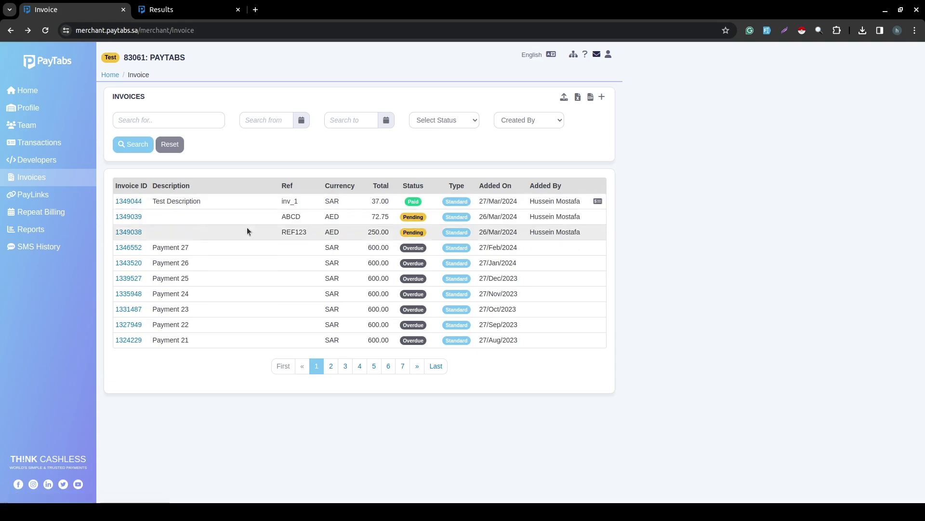
{"action": "left_click", "coordinate": [125, 201]}
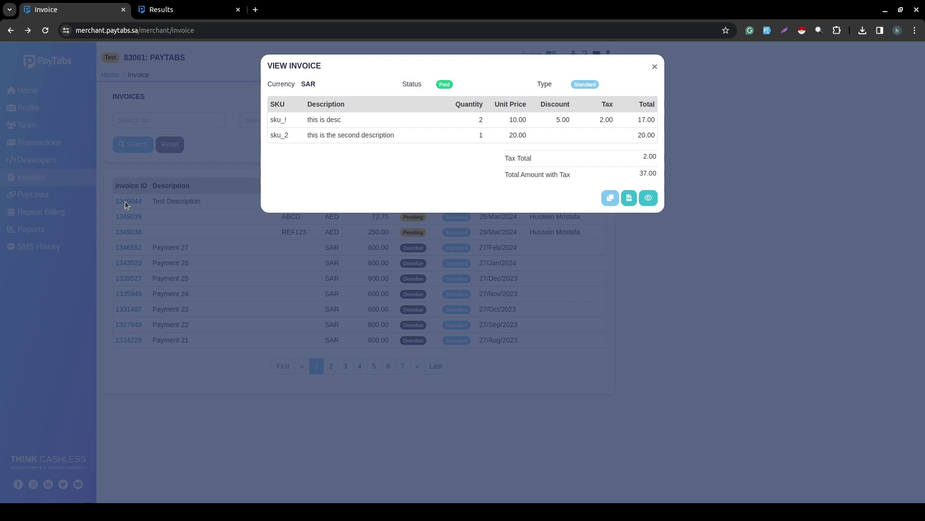
{"action": "left_click", "coordinate": [289, 286]}
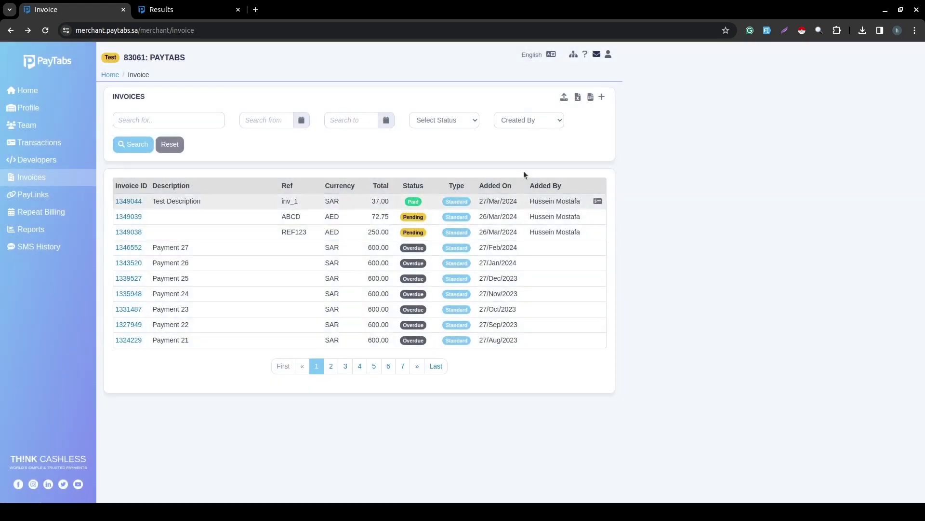
Check the SAR 37.00 transaction's details and payment method, then return to the invoice list.
{"action": "left_click", "coordinate": [597, 202]}
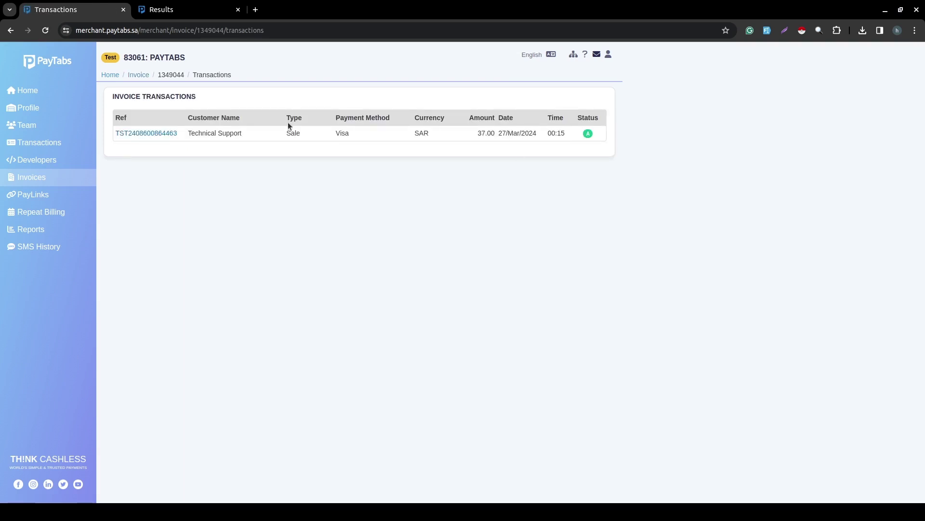
{"action": "left_click", "coordinate": [151, 134]}
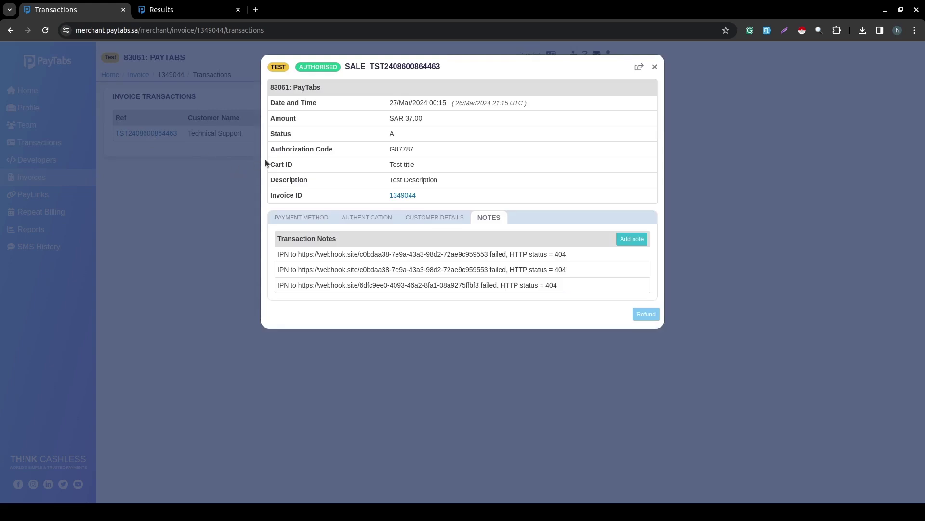
{"action": "left_click", "coordinate": [298, 217]}
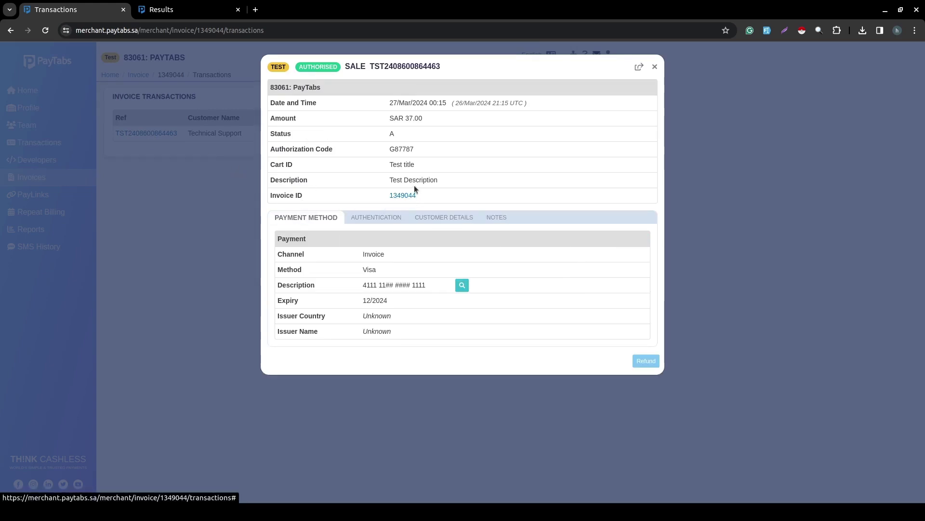
{"action": "left_click", "coordinate": [186, 213]}
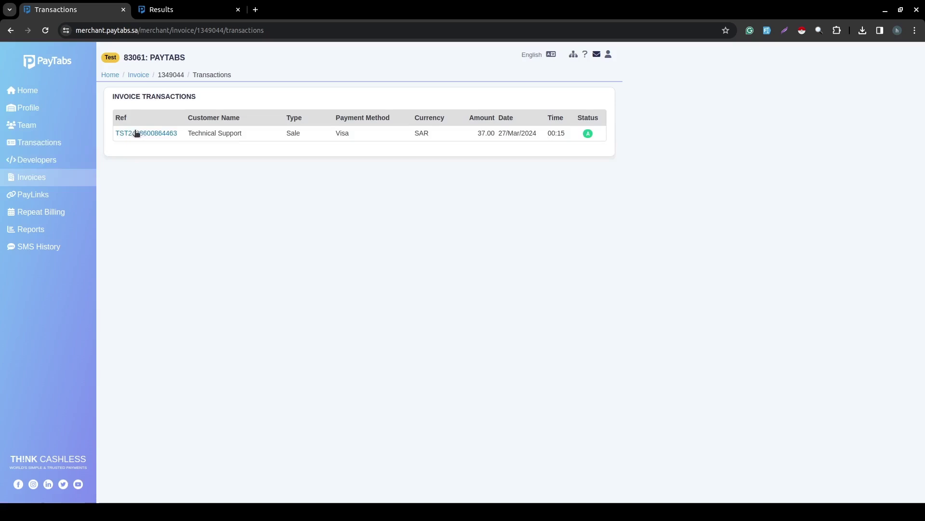
{"action": "left_click", "coordinate": [140, 77]}
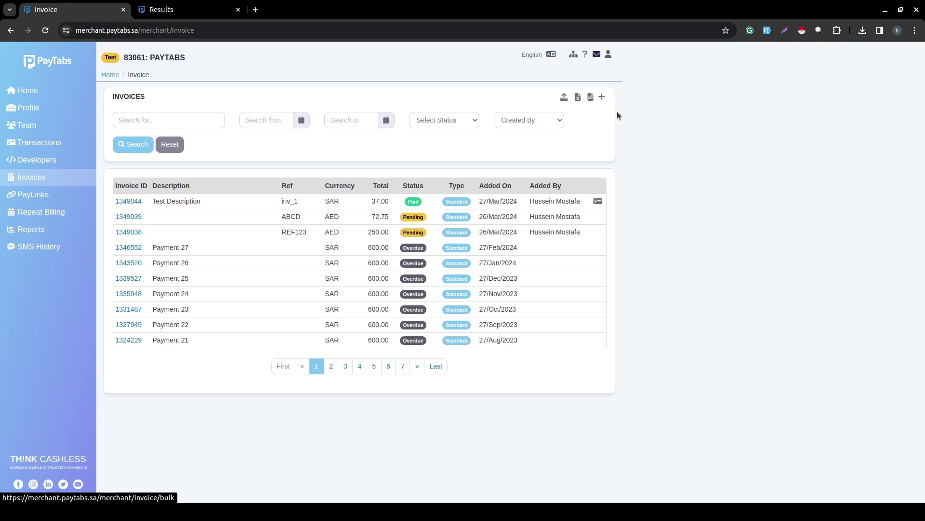
Start a new Template-type invoice, then switch to the merchant Profile page.
{"action": "left_click", "coordinate": [602, 99]}
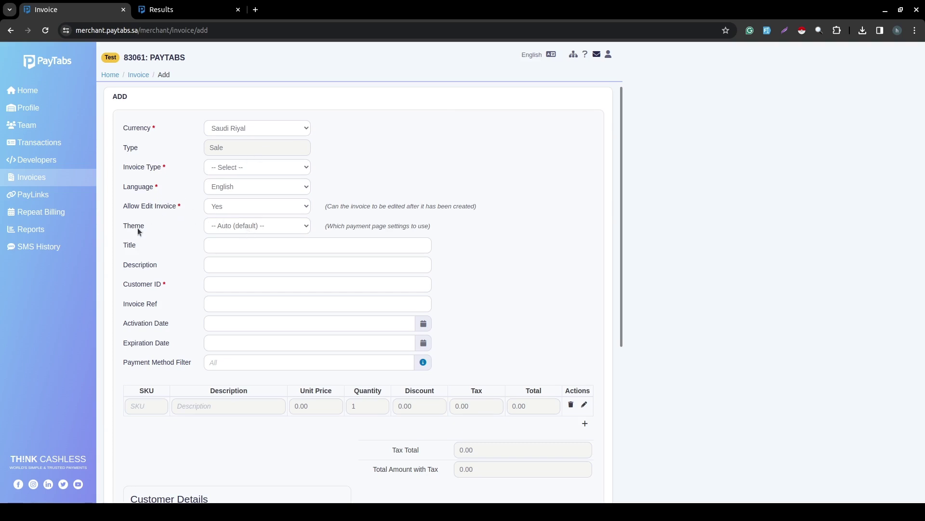
{"action": "left_click", "coordinate": [242, 172]}
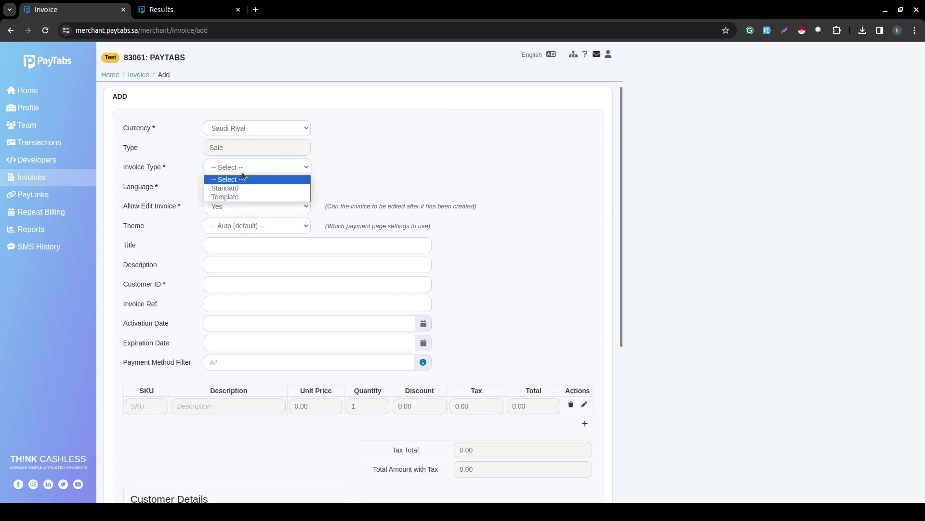
{"action": "left_click", "coordinate": [237, 196]}
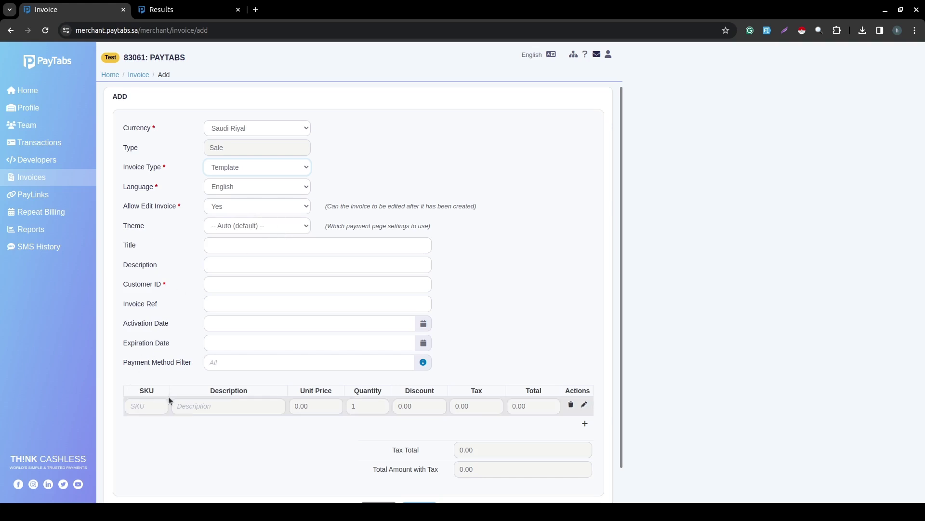
{"action": "scroll", "coordinate": [219, 424], "scroll_direction": "down", "scroll_amount": 1}
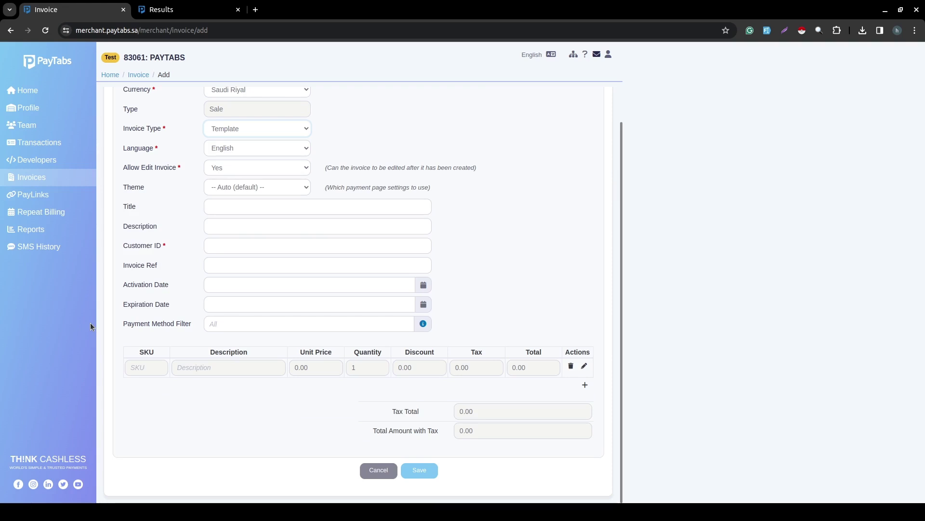
{"action": "left_click", "coordinate": [38, 108]}
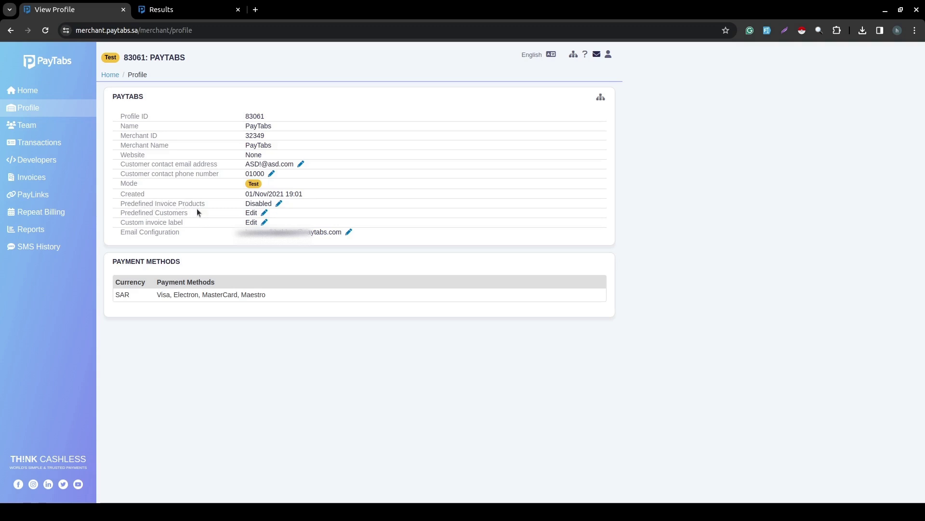
Enable predefined invoice products and enter SKU test_sku with description test desc.
{"action": "left_click", "coordinate": [278, 204]}
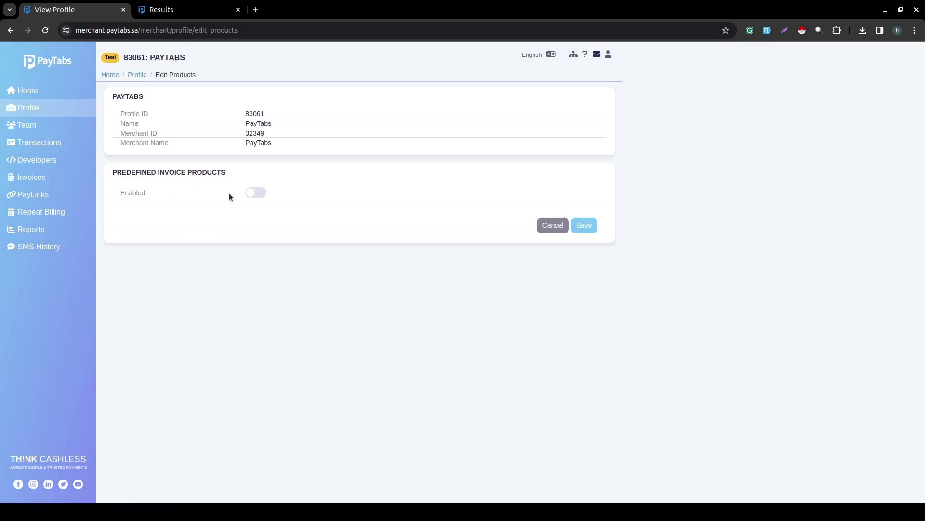
{"action": "left_click", "coordinate": [260, 193]}
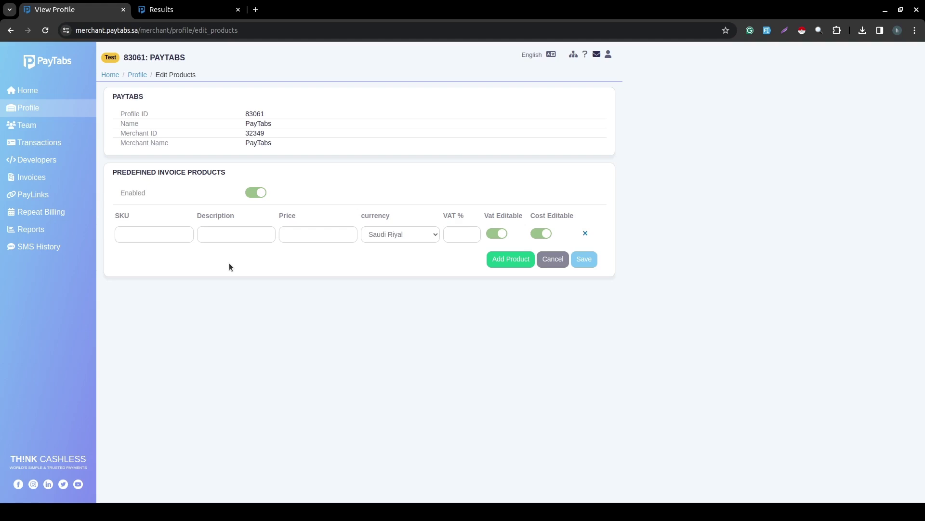
{"action": "left_click", "coordinate": [147, 237]}
{"action": "type", "text": "test_sku"}
{"action": "left_click", "coordinate": [217, 238]}
{"action": "type", "text": "test de"}
{"action": "type", "text": "s"}
{"action": "type", "text": "10"}
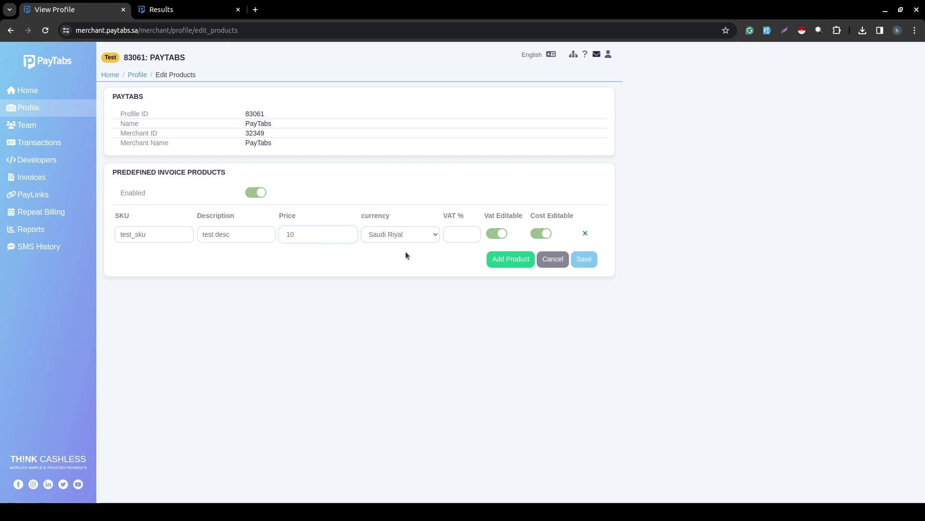
Set the product to Saudi Riyal with 0 VAT, remove the empty row, and save.
{"action": "left_click", "coordinate": [419, 235]}
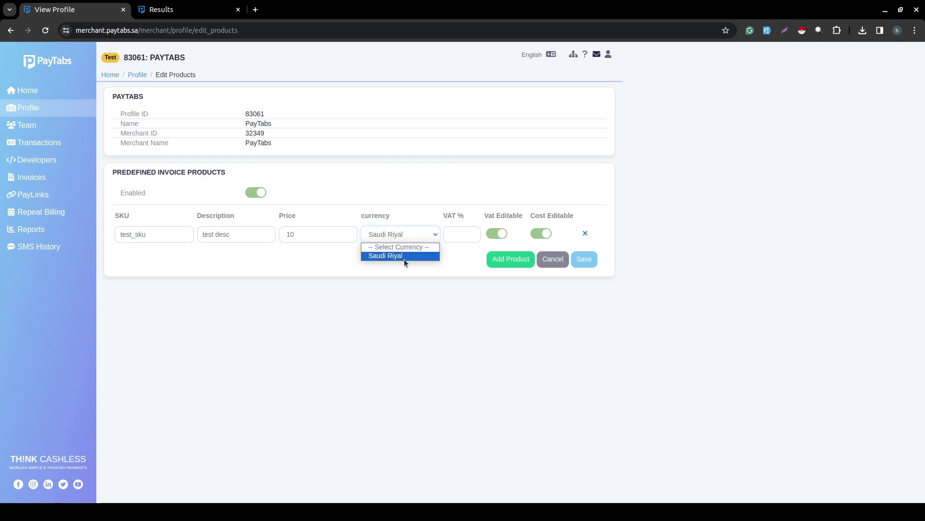
{"action": "left_click", "coordinate": [404, 255]}
{"action": "key", "text": "Tab"}
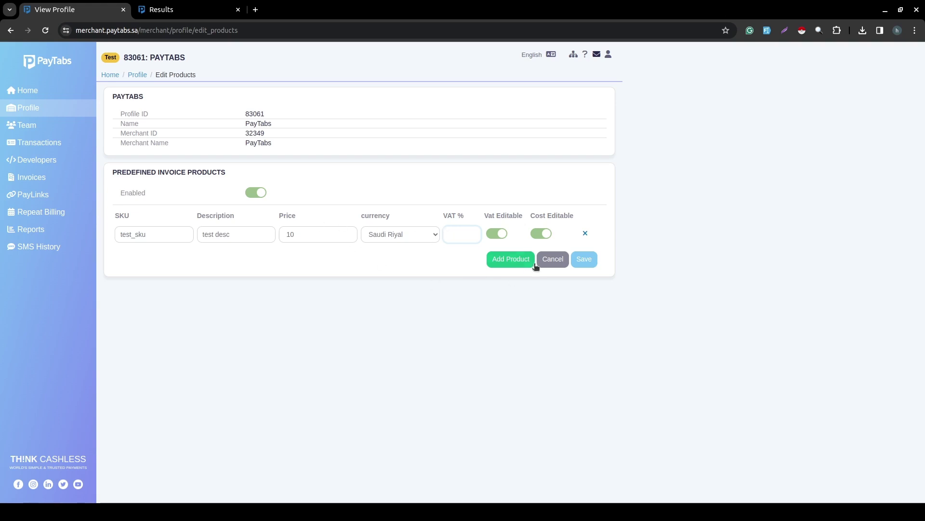
{"action": "left_click", "coordinate": [510, 260]}
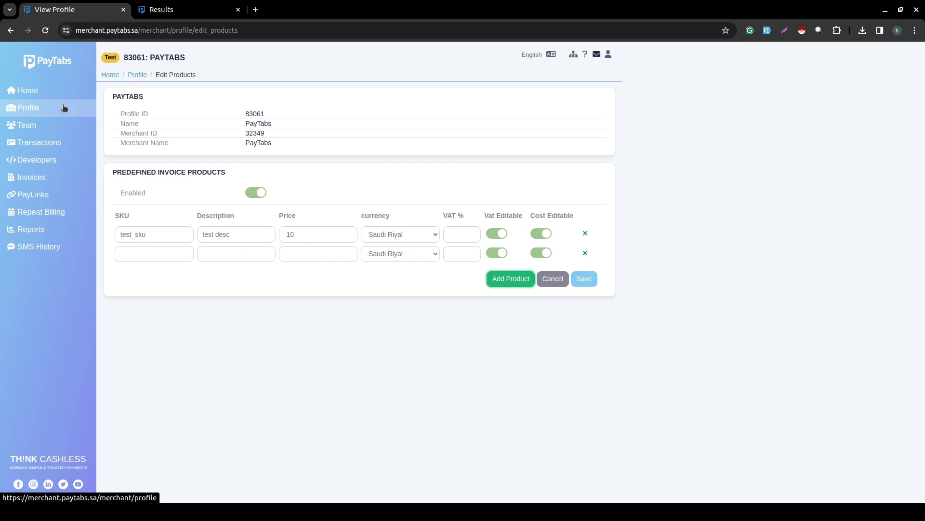
{"action": "left_click", "coordinate": [583, 280]}
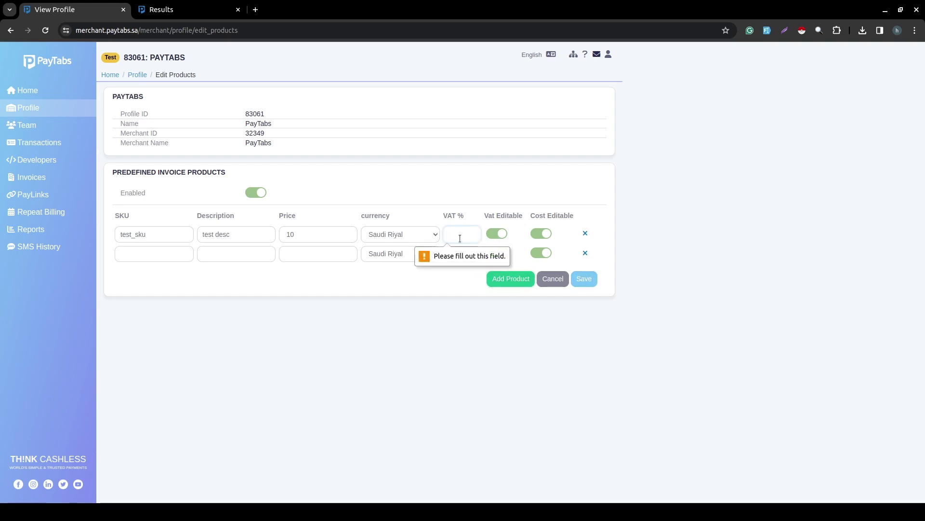
{"action": "type", "text": "0"}
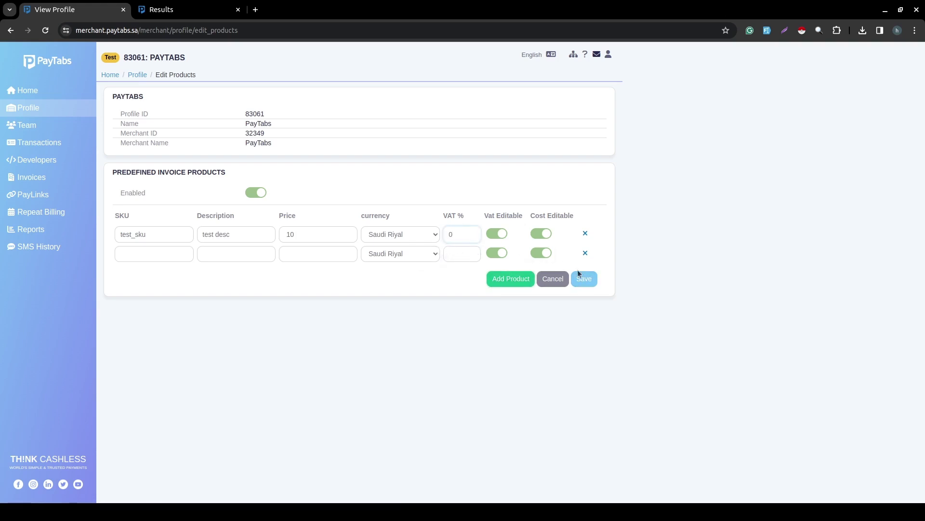
{"action": "left_click", "coordinate": [582, 279]}
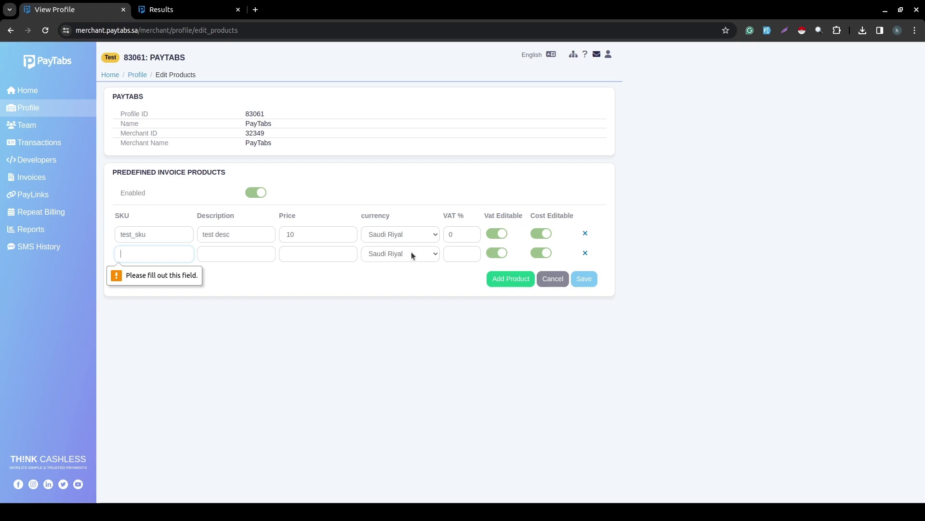
{"action": "left_click", "coordinate": [584, 252]}
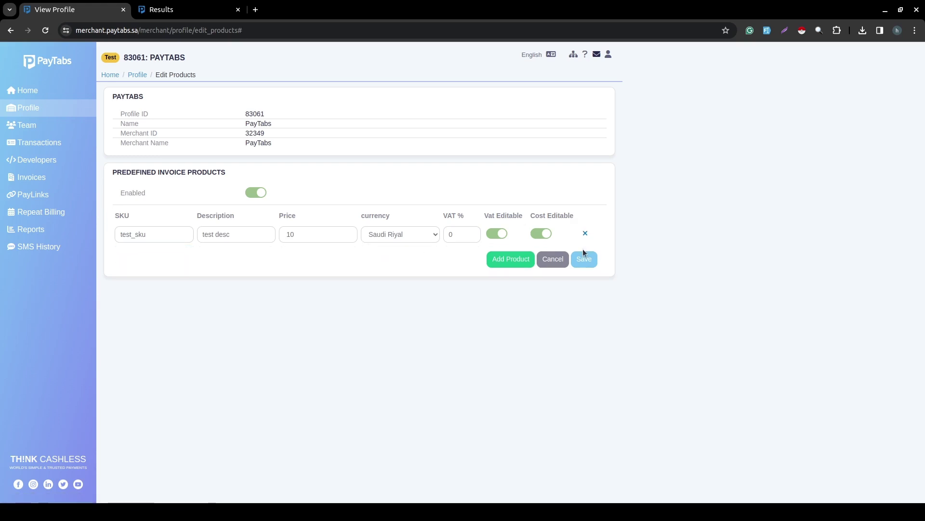
{"action": "left_click", "coordinate": [583, 259]}
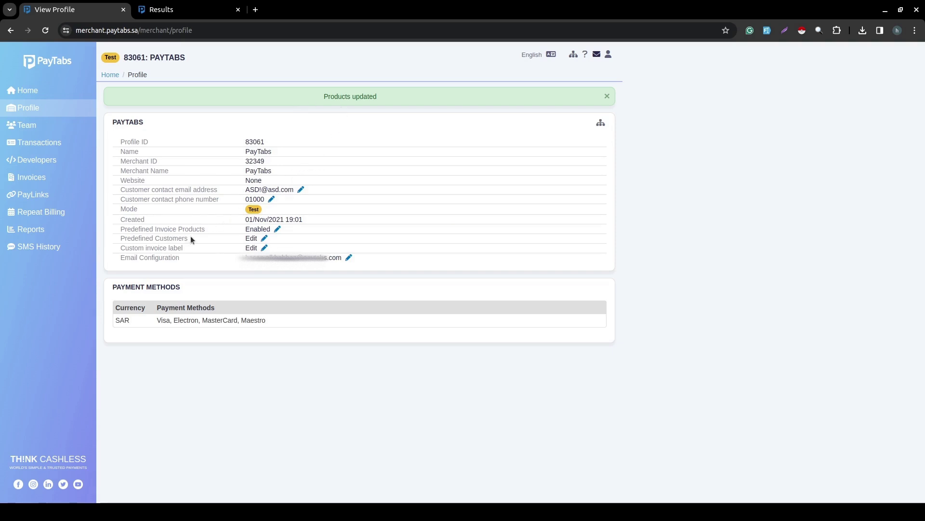
Create and save the predefined customer Technical Support, then go back to Invoices.
{"action": "left_click", "coordinate": [264, 238]}
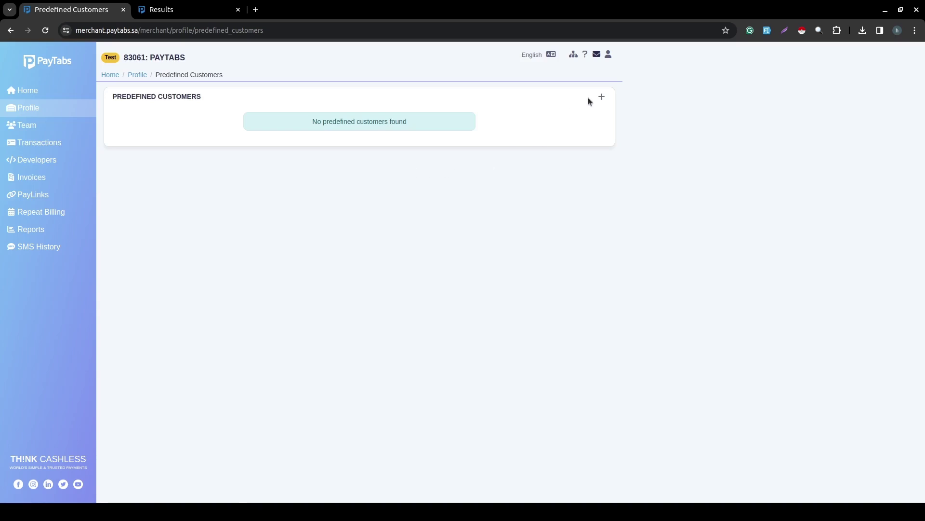
{"action": "left_click", "coordinate": [601, 97]}
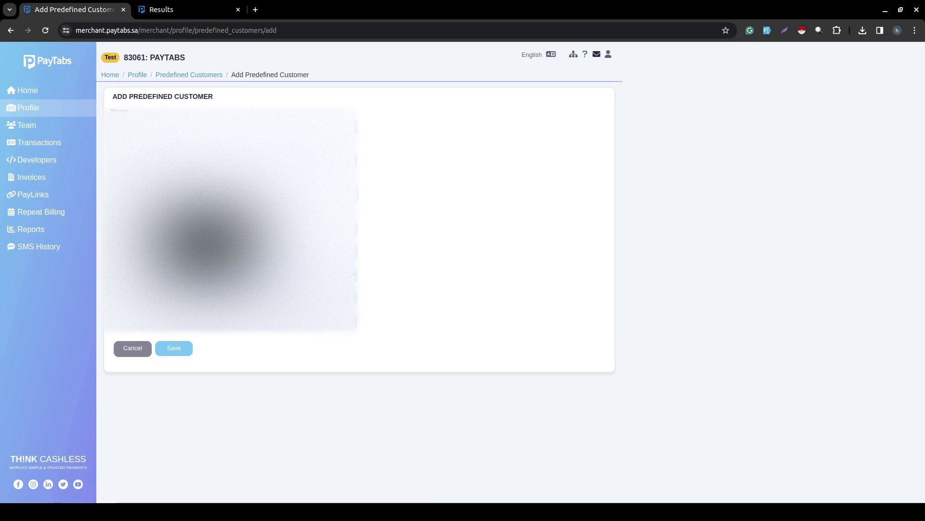
{"action": "left_click", "coordinate": [176, 348]}
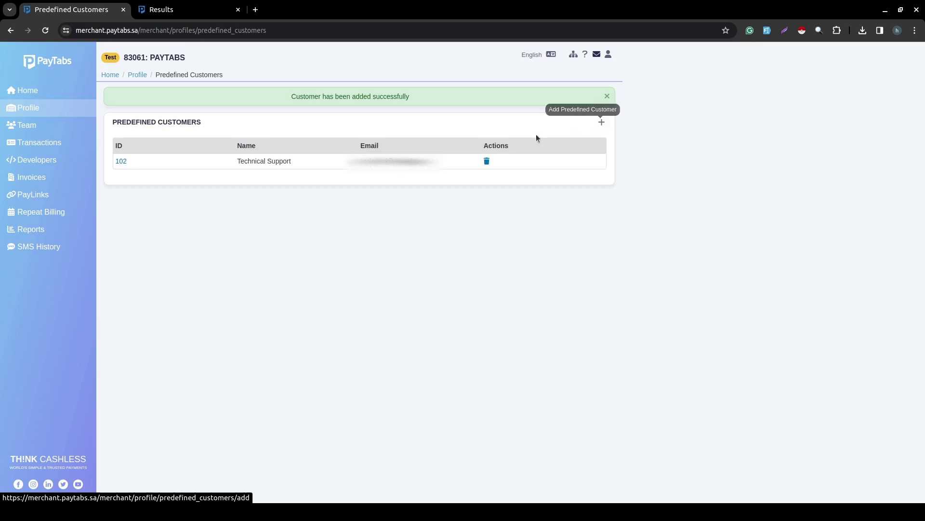
{"action": "left_click", "coordinate": [48, 177]}
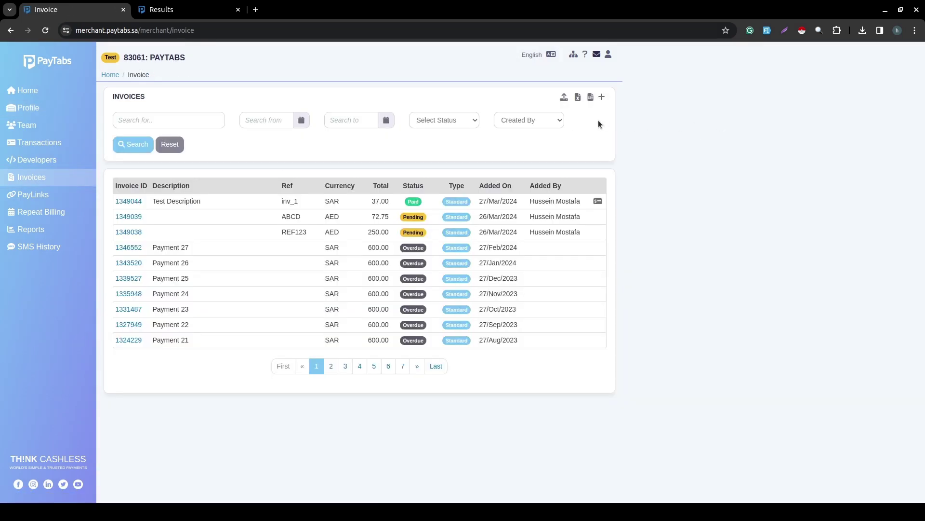
Create a new invoice of type Standard and select Technical Support as its predefined customer.
{"action": "left_click", "coordinate": [603, 98]}
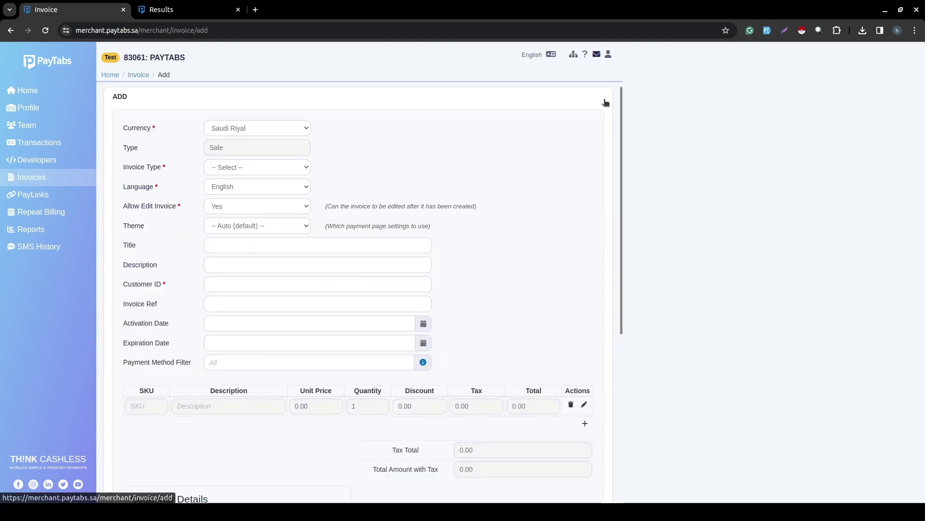
{"action": "scroll", "coordinate": [441, 157], "scroll_direction": "down", "scroll_amount": 3}
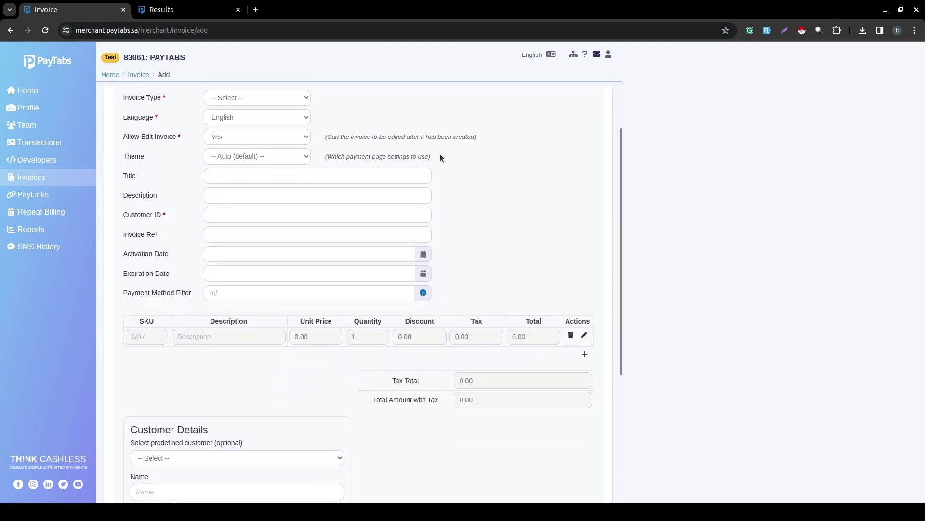
{"action": "scroll", "coordinate": [440, 156], "scroll_direction": "up", "scroll_amount": 3}
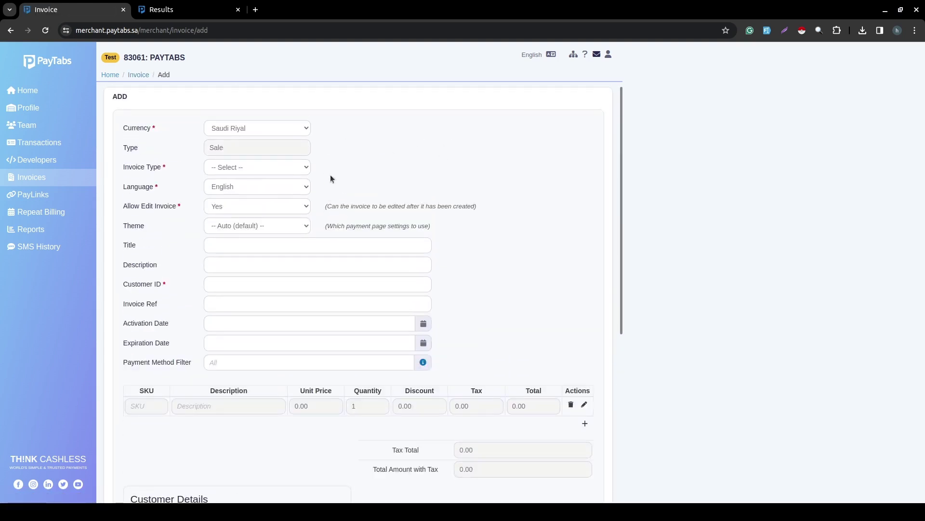
{"action": "left_click", "coordinate": [259, 165]}
{"action": "left_click", "coordinate": [247, 184]}
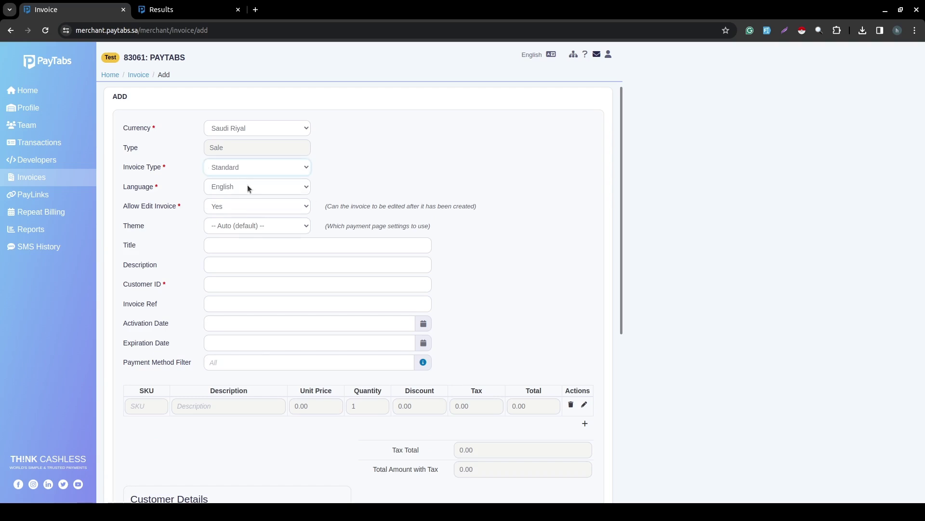
{"action": "scroll", "coordinate": [247, 184], "scroll_direction": "down", "scroll_amount": 6}
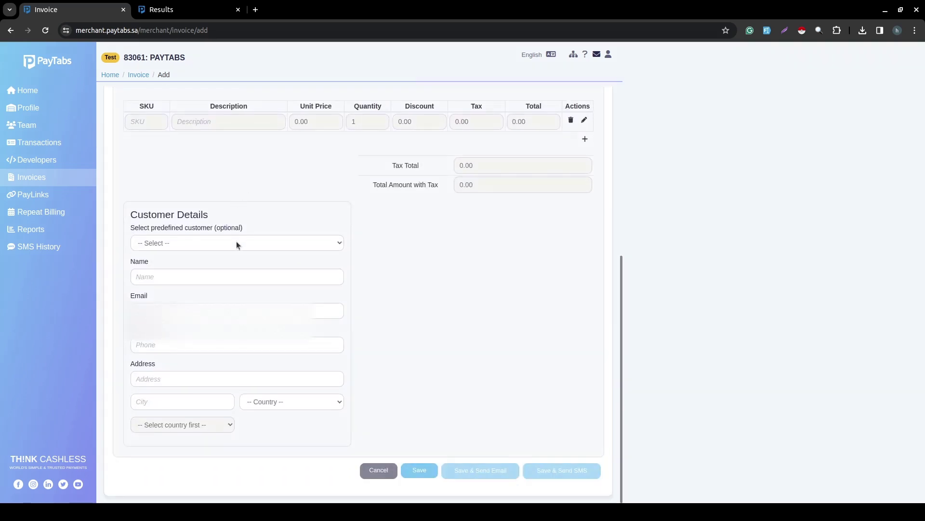
{"action": "left_click", "coordinate": [219, 243]}
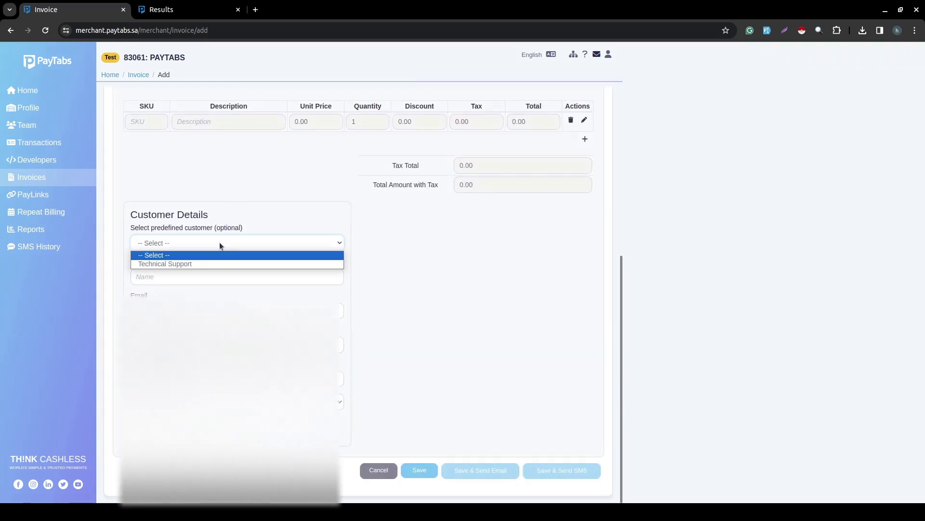
{"action": "left_click", "coordinate": [175, 264]}
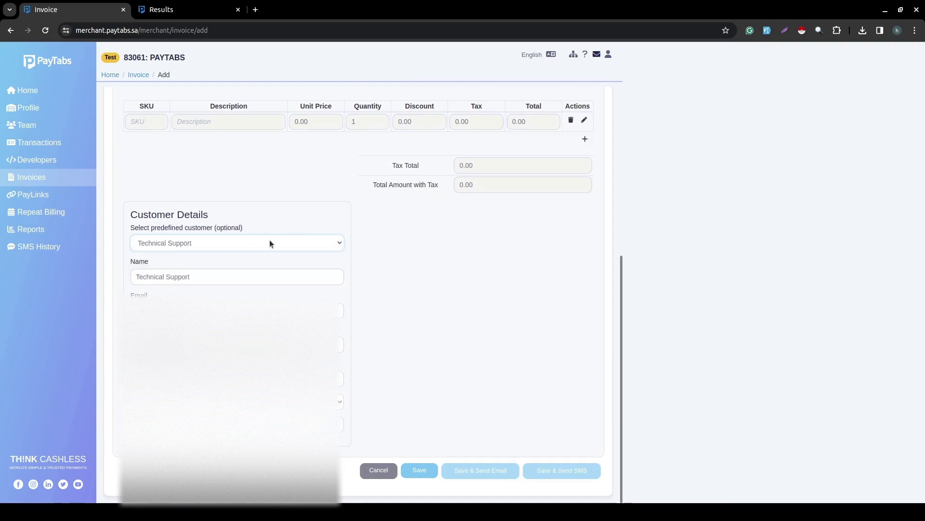
{"action": "scroll", "coordinate": [270, 239], "scroll_direction": "up", "scroll_amount": 1}
Fill the invoice line with the predefined test desc product at 10.00 and save it.
{"action": "left_click", "coordinate": [218, 142]}
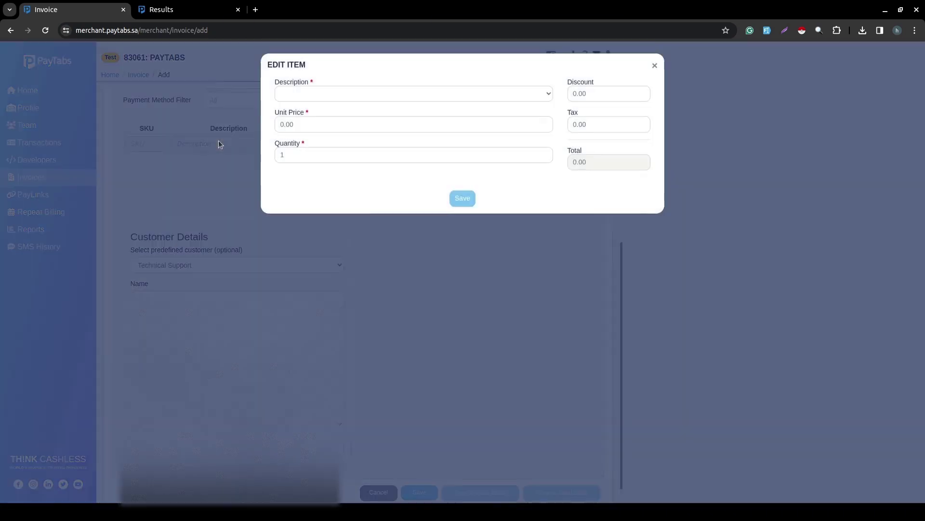
{"action": "left_click", "coordinate": [308, 251]}
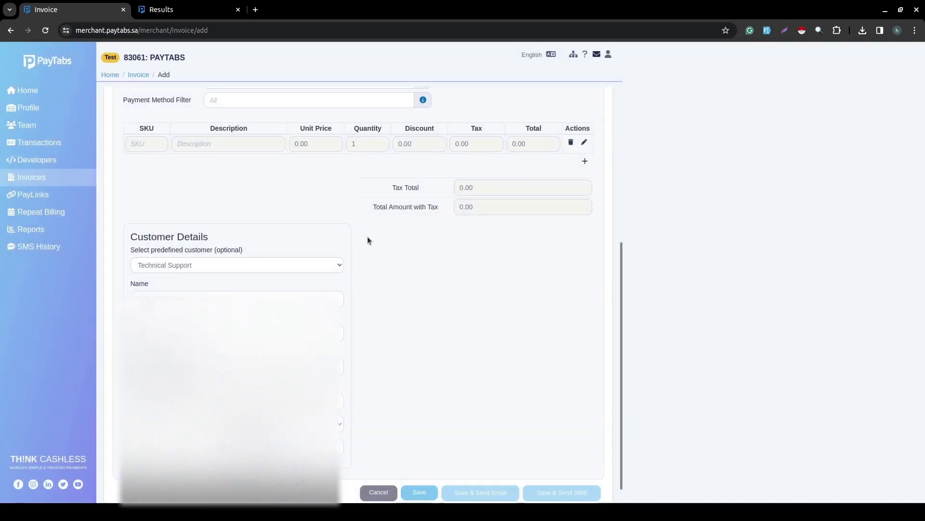
{"action": "scroll", "coordinate": [368, 236], "scroll_direction": "up", "scroll_amount": 5}
{"action": "left_click", "coordinate": [146, 395]}
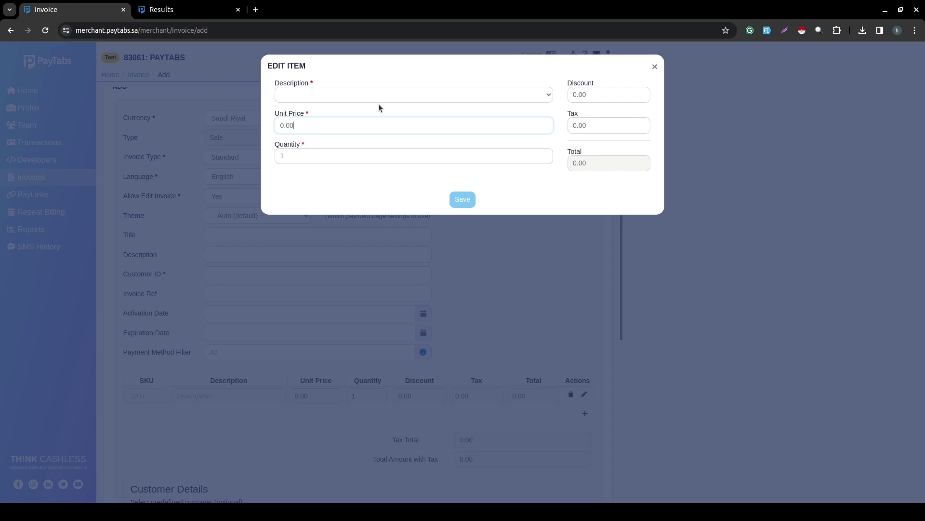
{"action": "left_click", "coordinate": [349, 94]}
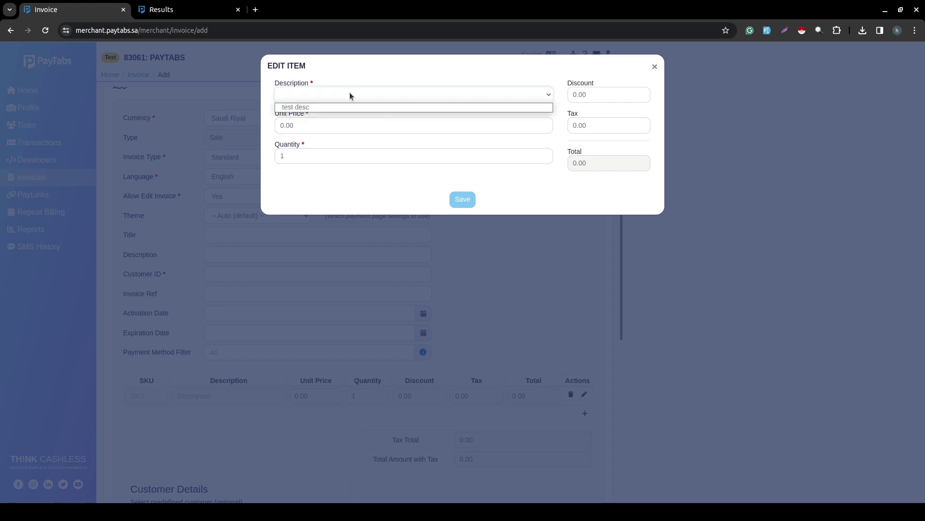
{"action": "left_click", "coordinate": [303, 107]}
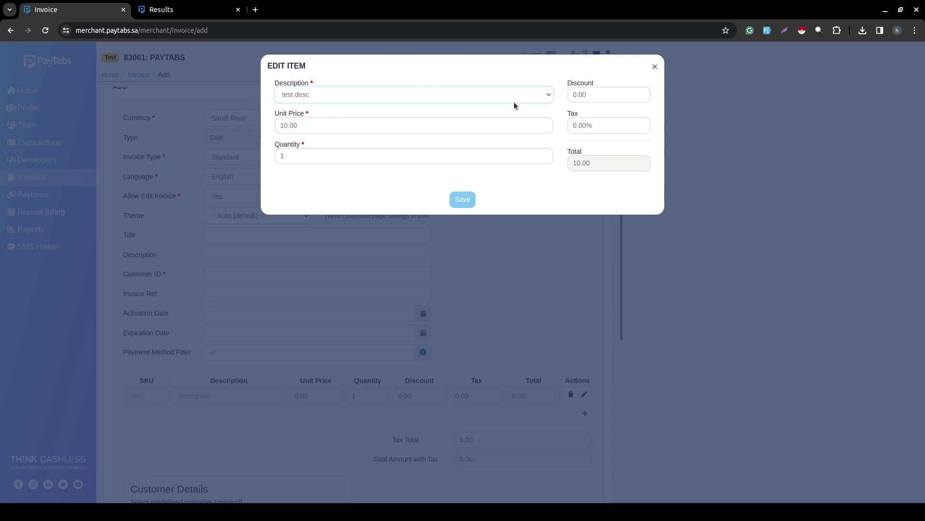
{"action": "left_click", "coordinate": [316, 126]}
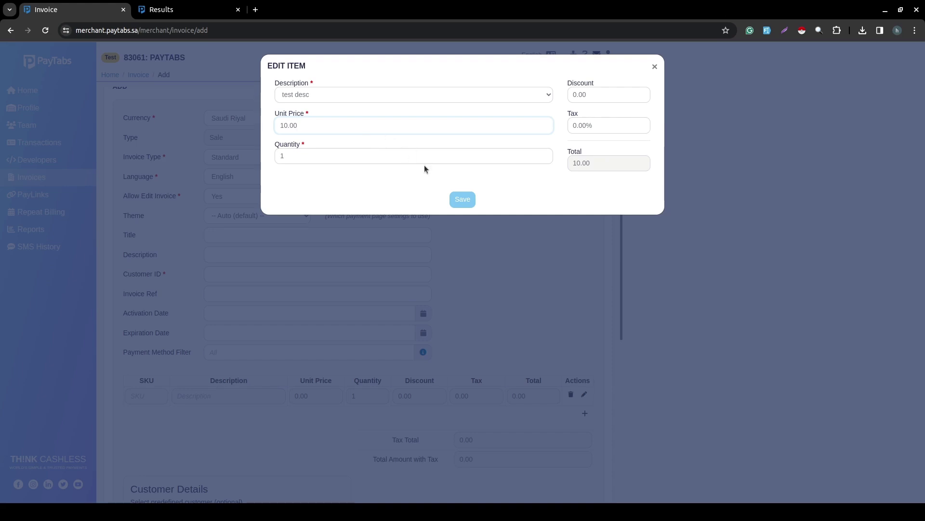
{"action": "left_click", "coordinate": [457, 201]}
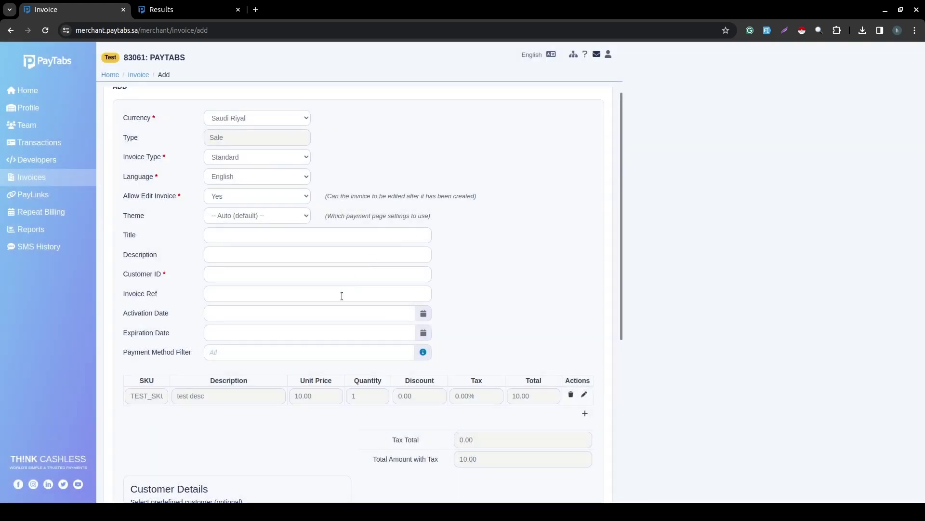
Open the Custom Invoice Label settings from the merchant Profile page.
{"action": "scroll", "coordinate": [342, 295], "scroll_direction": "down", "scroll_amount": 3}
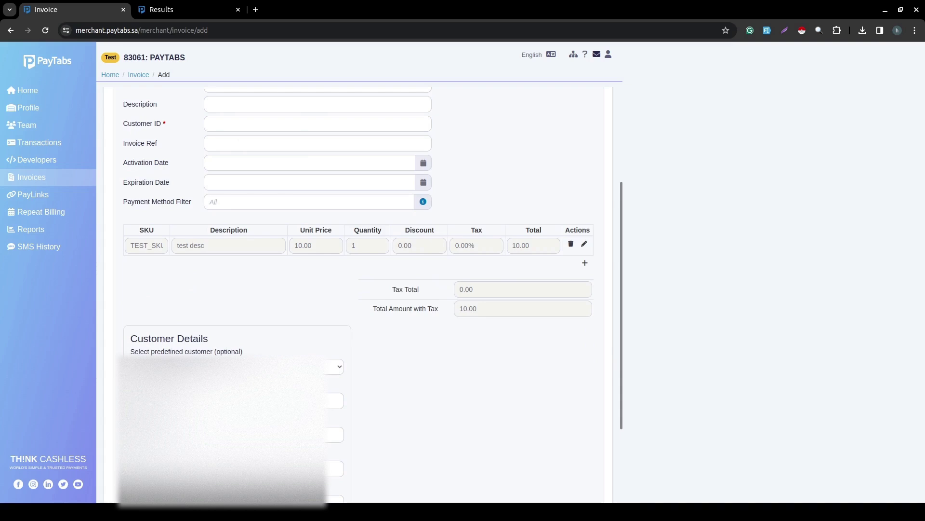
{"action": "left_click", "coordinate": [30, 108]}
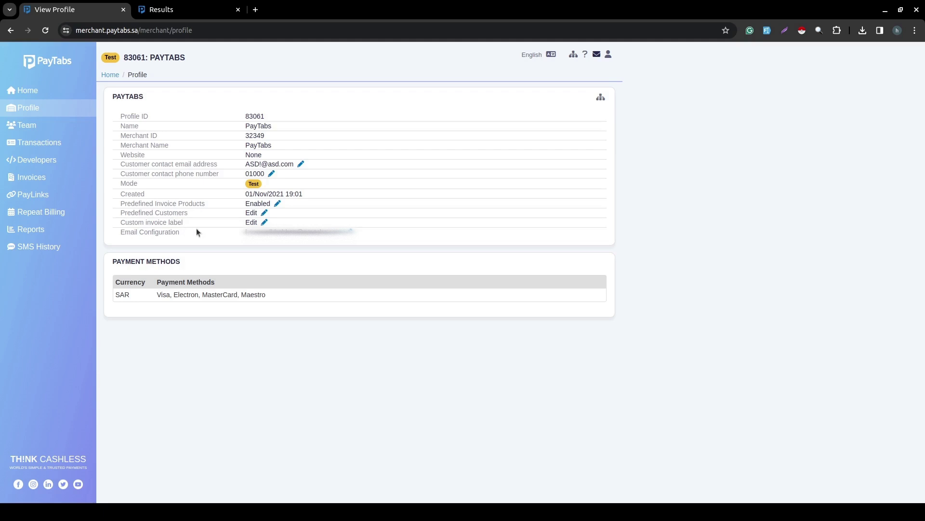
{"action": "left_click", "coordinate": [264, 222]}
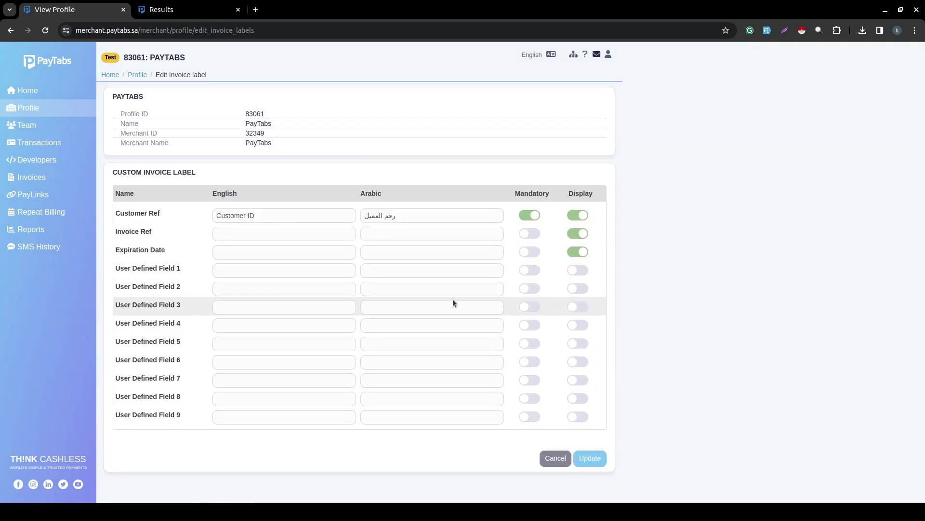
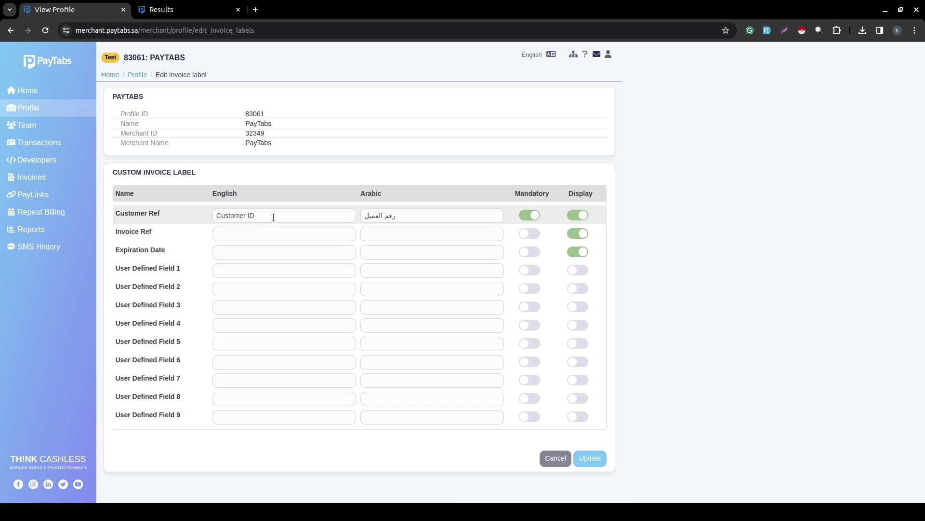
Relabel Customer Ref as 'Customer Number', turn off Mandatory, and save the invoice labels.
{"action": "key", "text": "BackSpace"}
{"action": "key", "text": "BackSpace"}
{"action": "key", "text": "BackSpace"}
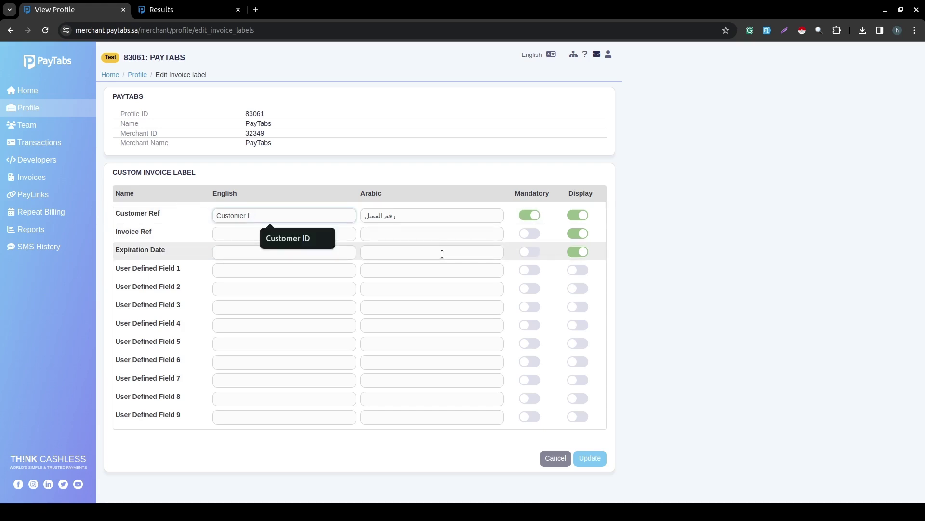
{"action": "type", "text": "Nub"}
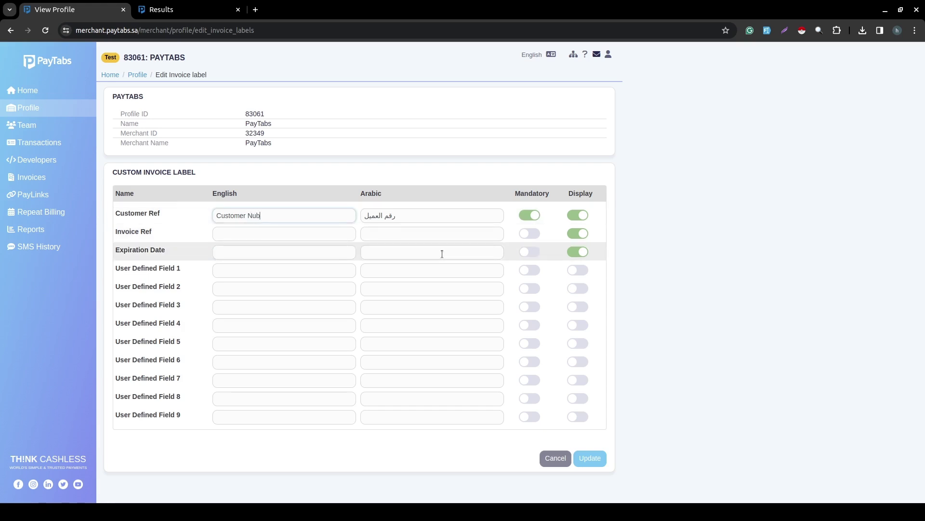
{"action": "type", "text": "mer"}
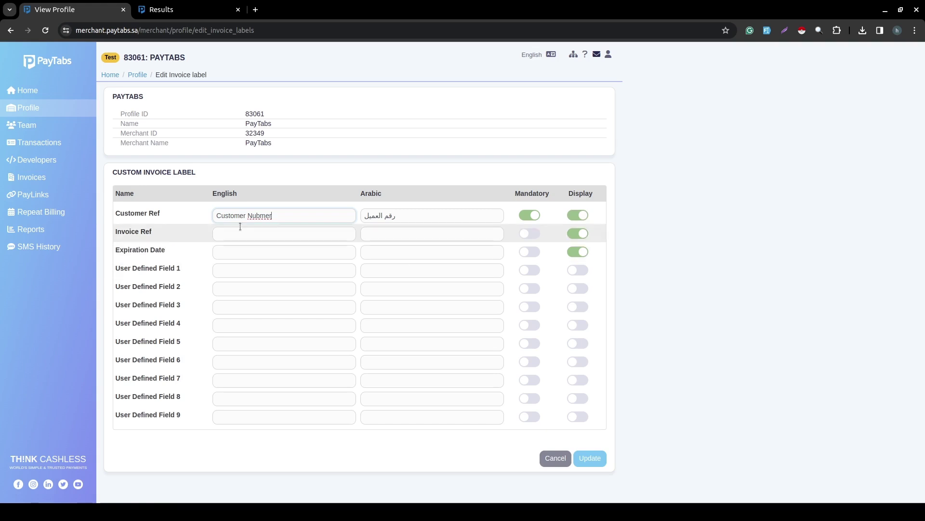
{"action": "key", "text": "BackSpace"}
{"action": "key", "text": "BackSpace"}
{"action": "key", "text": "BackSpace"}
{"action": "key", "text": "BackSpace"}
{"action": "key", "text": "BackSpace"}
{"action": "type", "text": "umb"}
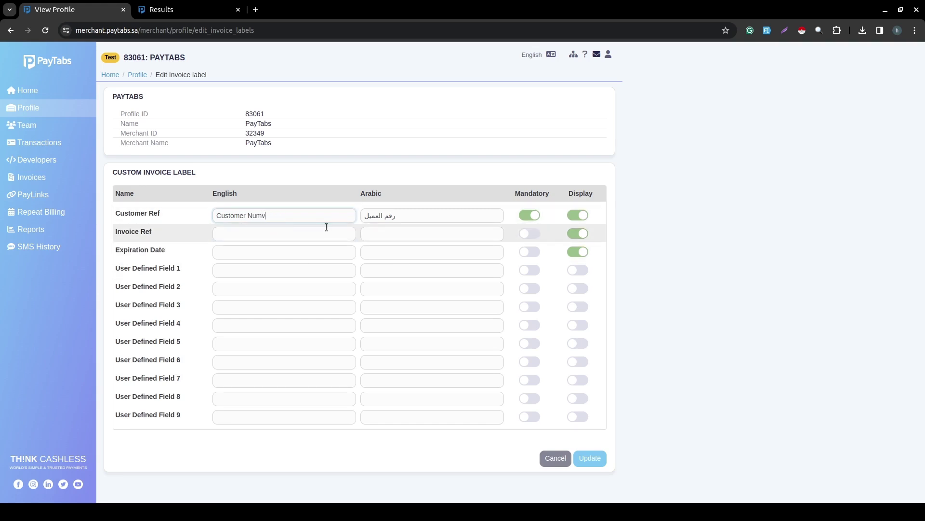
{"action": "type", "text": "er"}
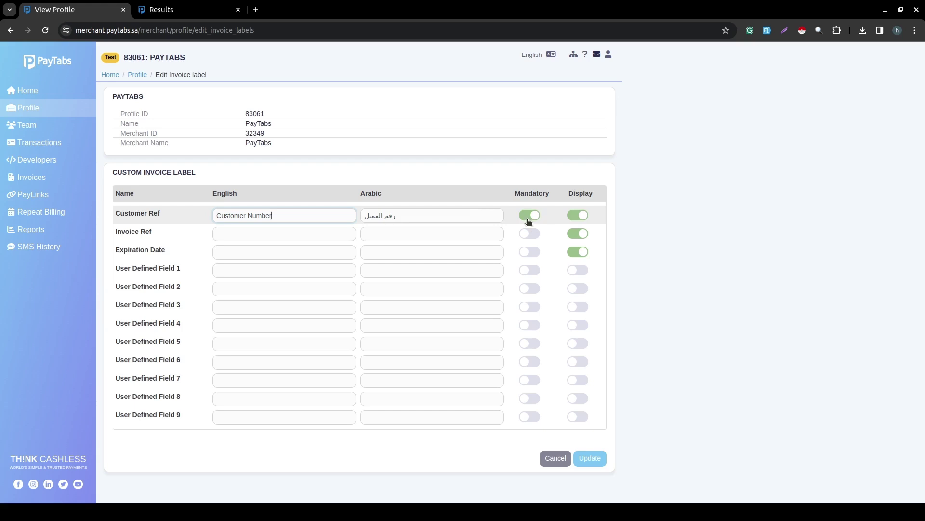
{"action": "left_click", "coordinate": [530, 215]}
{"action": "left_click", "coordinate": [588, 460]}
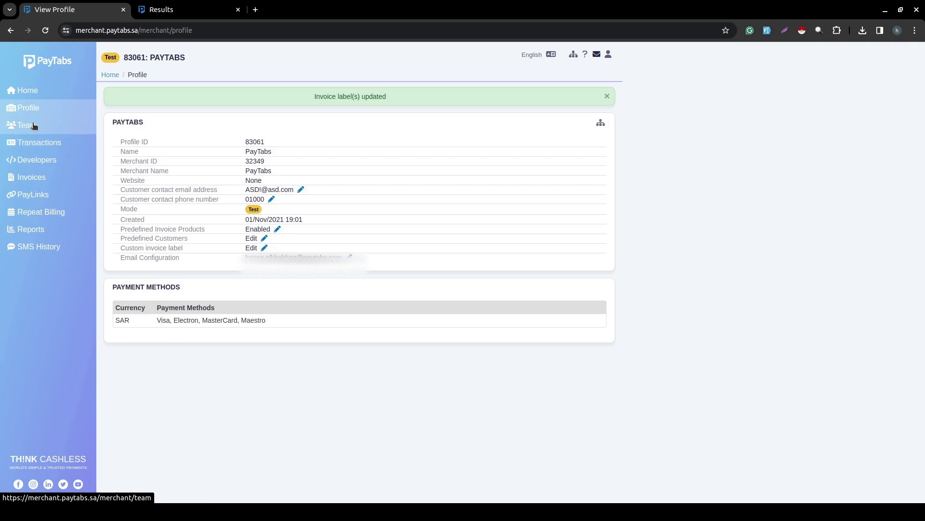
Start a new invoice from the Invoices list and check its Customer Number field.
{"action": "left_click", "coordinate": [38, 175]}
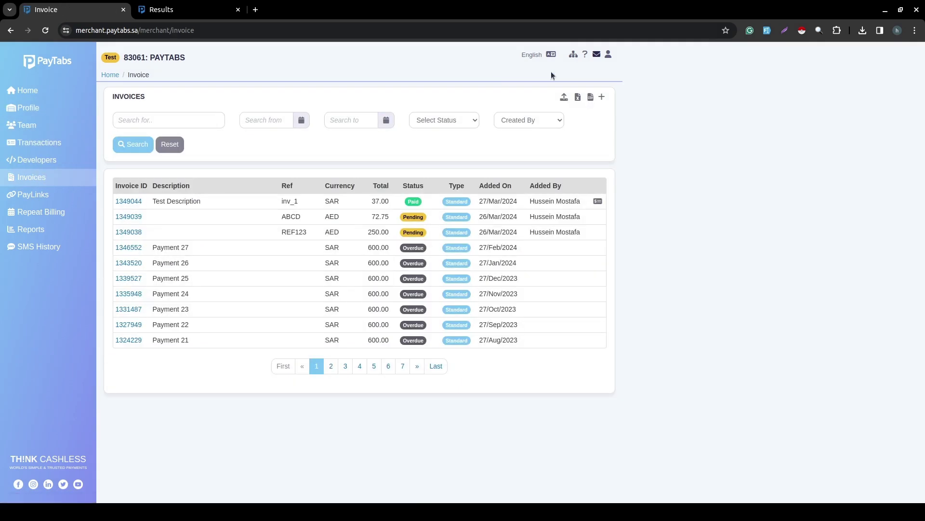
{"action": "left_click", "coordinate": [602, 97]}
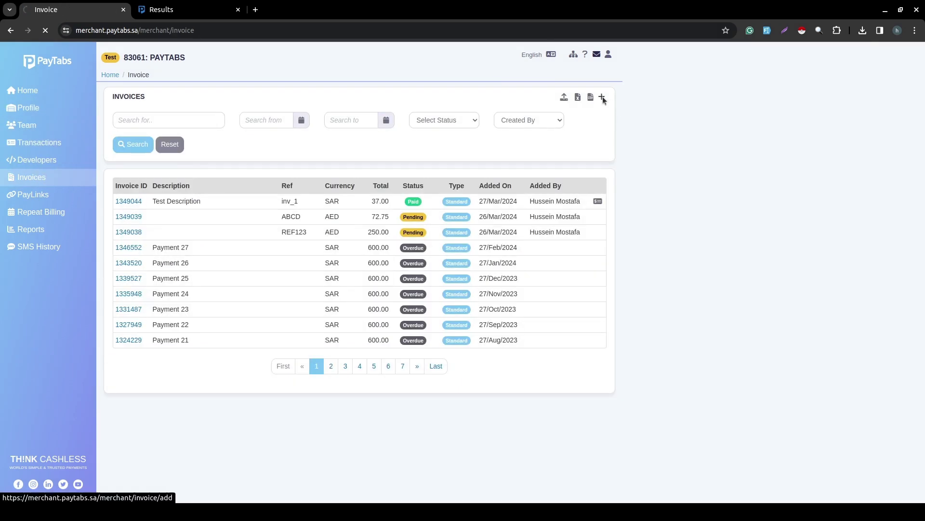
{"action": "scroll", "coordinate": [605, 99], "scroll_direction": "down", "scroll_amount": 2}
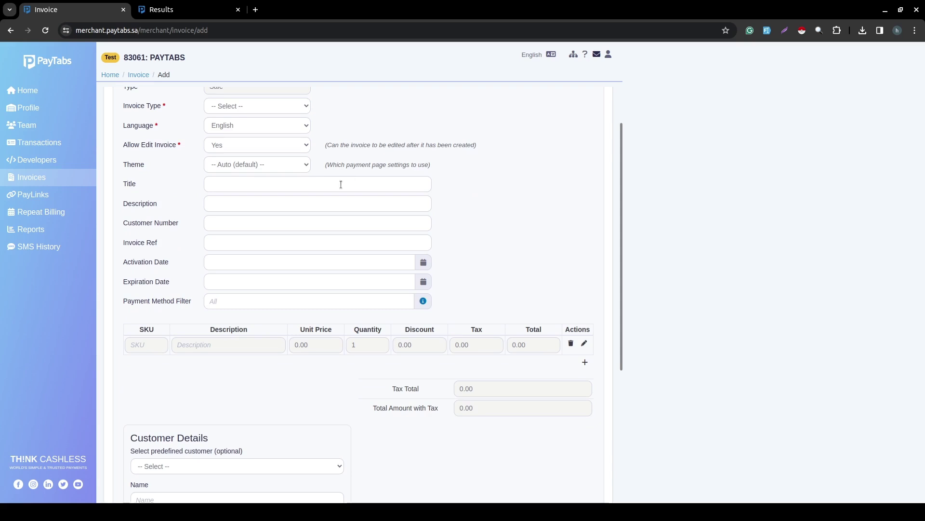
{"action": "triple_click", "coordinate": [134, 223]}
{"action": "scroll", "coordinate": [144, 268], "scroll_direction": "up", "scroll_amount": 1}
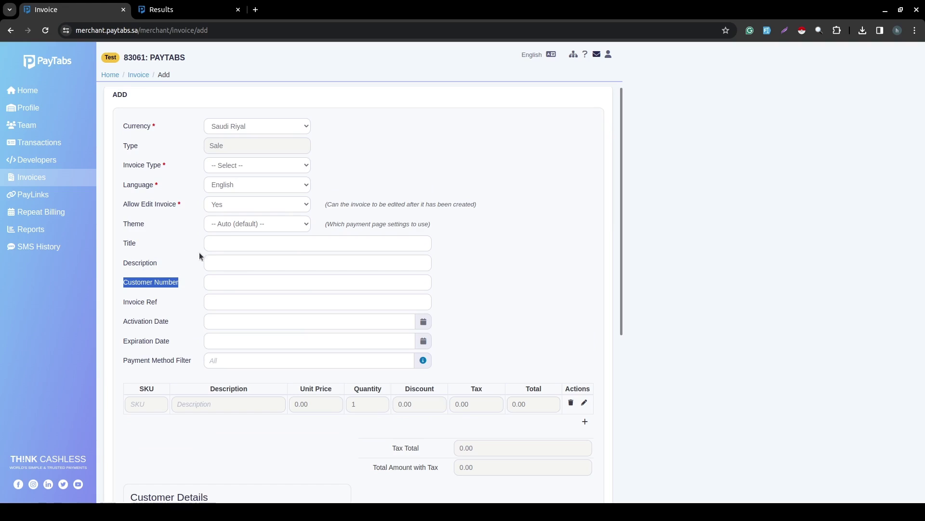
{"action": "left_click", "coordinate": [190, 281]}
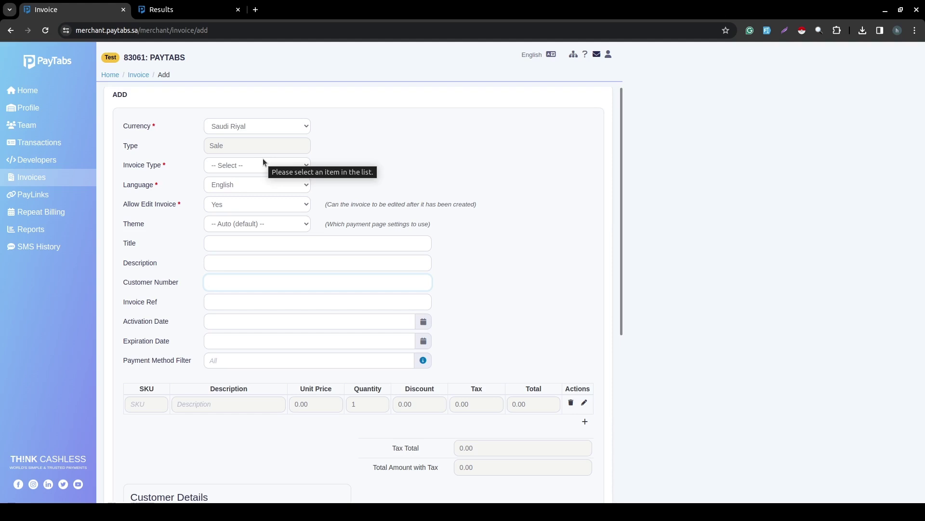
Make it a Template invoice: title 'title 2', description 'desc 2', customer number 111, reference d1.
{"action": "left_click", "coordinate": [241, 165]}
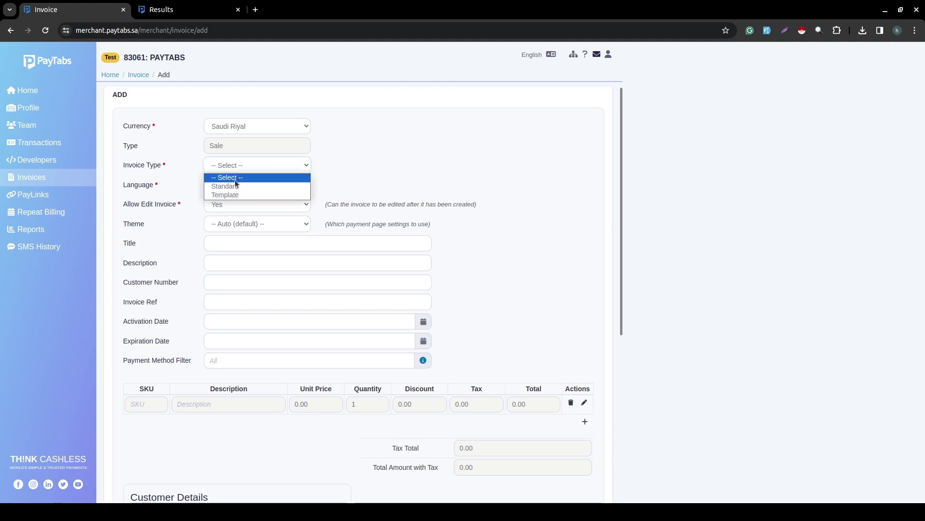
{"action": "left_click", "coordinate": [228, 194]}
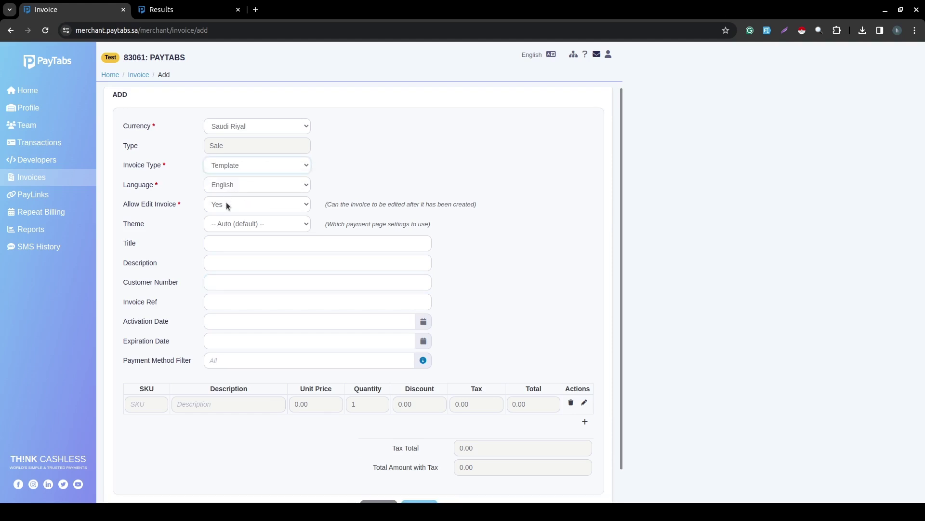
{"action": "left_click", "coordinate": [245, 244]}
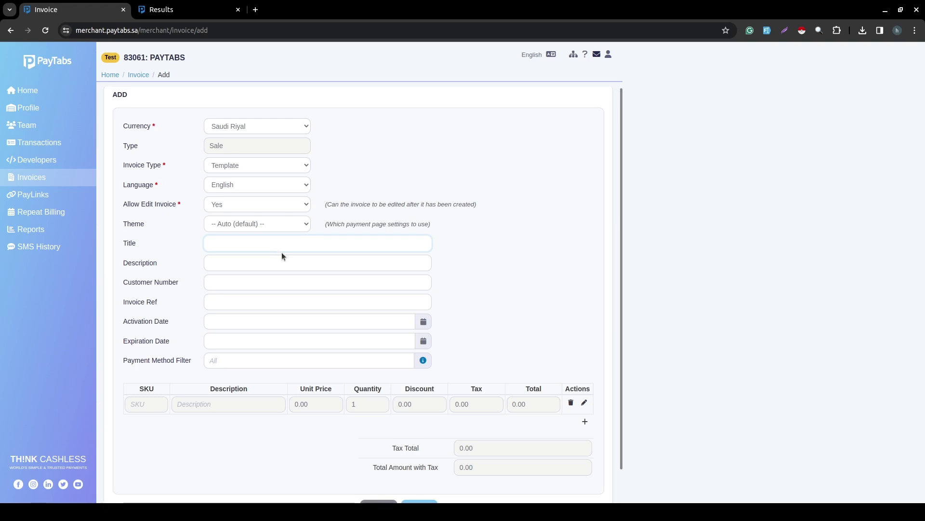
{"action": "type", "text": "title 2"}
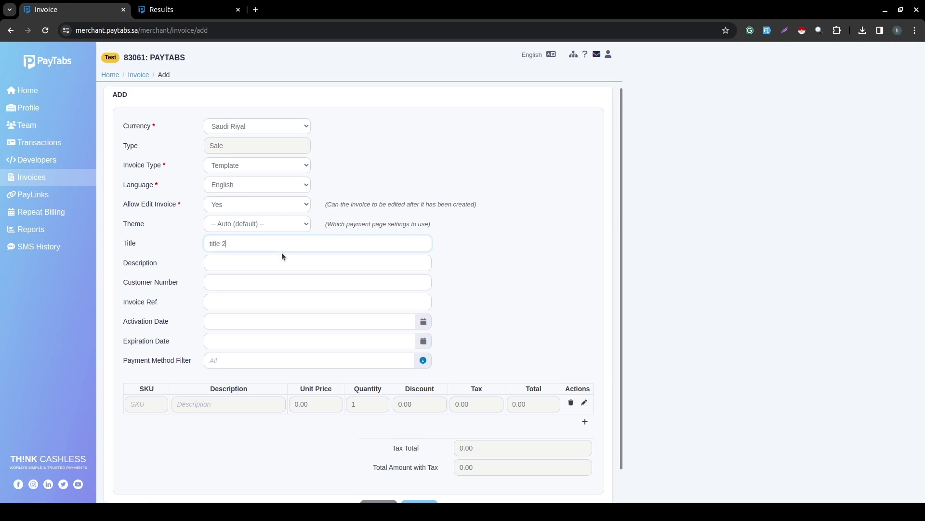
{"action": "left_click", "coordinate": [222, 264]}
{"action": "type", "text": "d"}
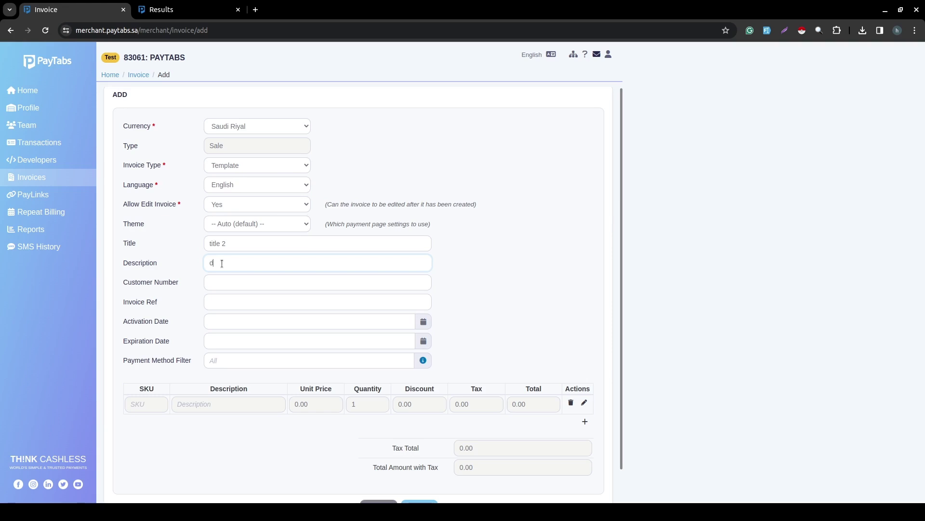
{"action": "type", "text": "esc 2"}
{"action": "left_click", "coordinate": [225, 285]}
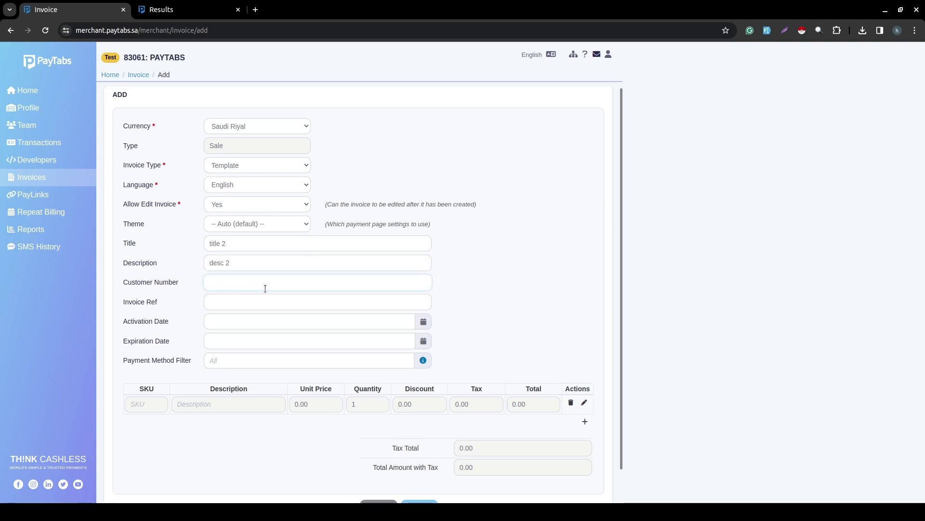
{"action": "type", "text": "111"}
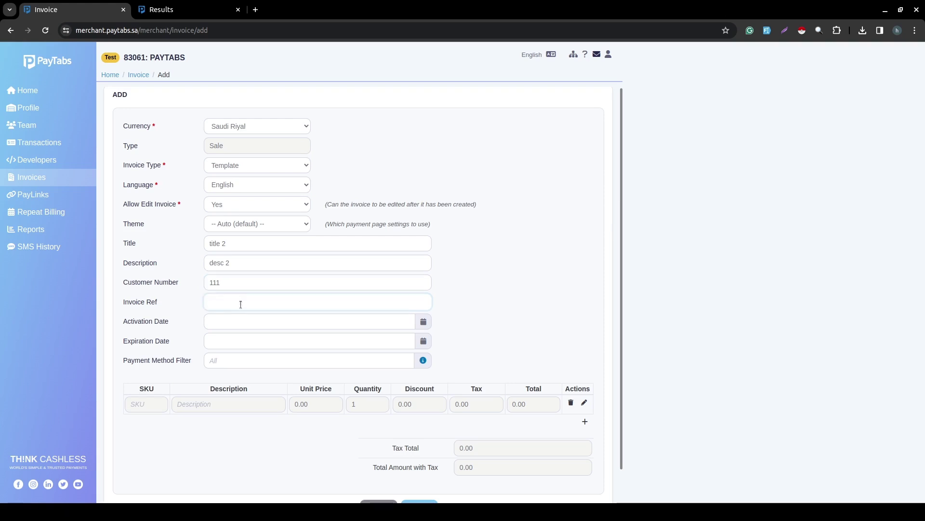
{"action": "type", "text": "d1"}
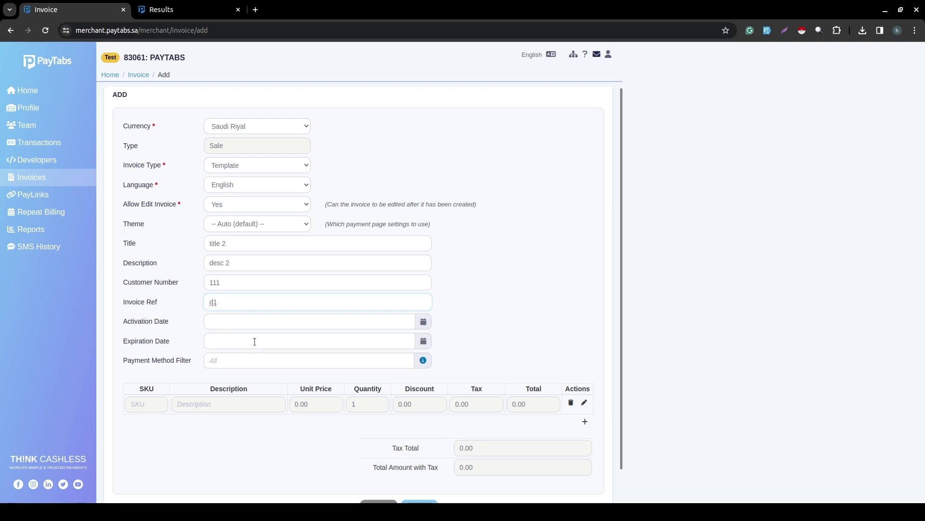
{"action": "scroll", "coordinate": [255, 341], "scroll_direction": "down", "scroll_amount": 1}
{"action": "left_click", "coordinate": [221, 368]}
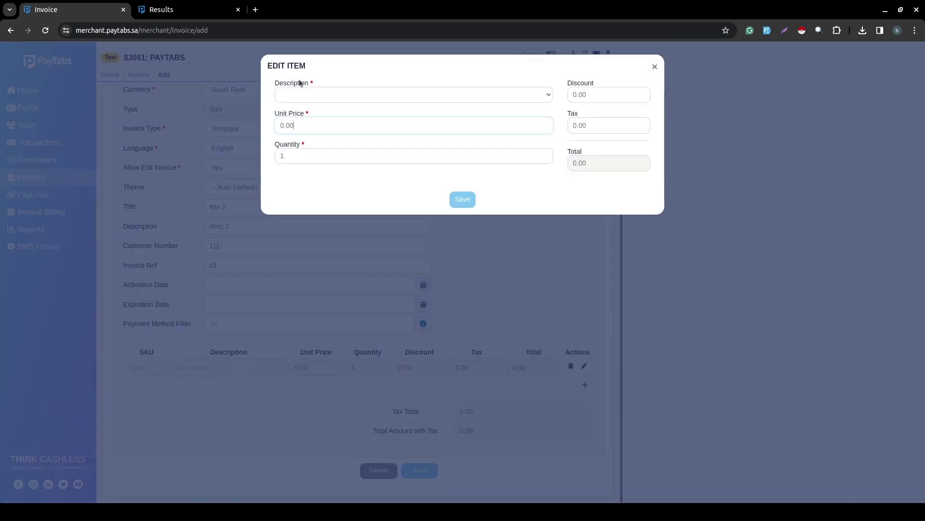
Add the 'test desc' line item at 10.00 and save the Template invoice.
{"action": "left_click", "coordinate": [302, 94]}
{"action": "left_click", "coordinate": [314, 108]}
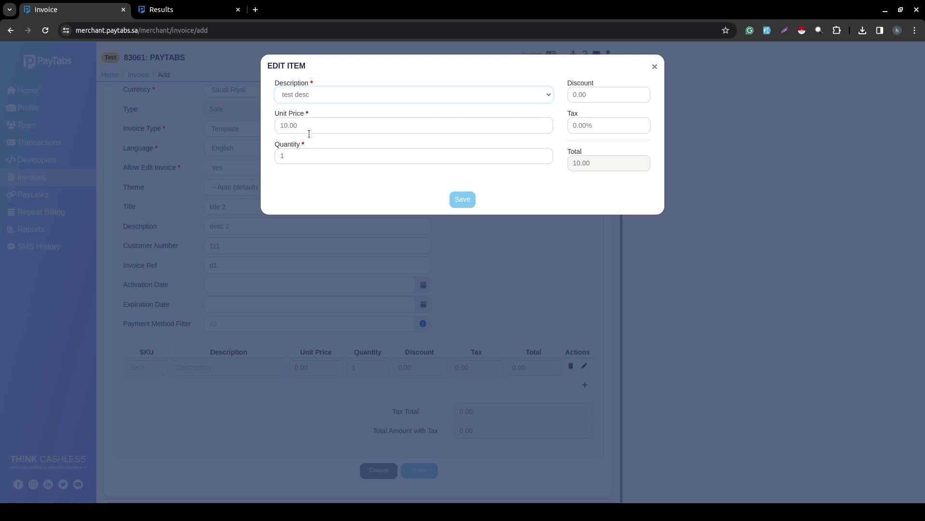
{"action": "left_click", "coordinate": [358, 327]}
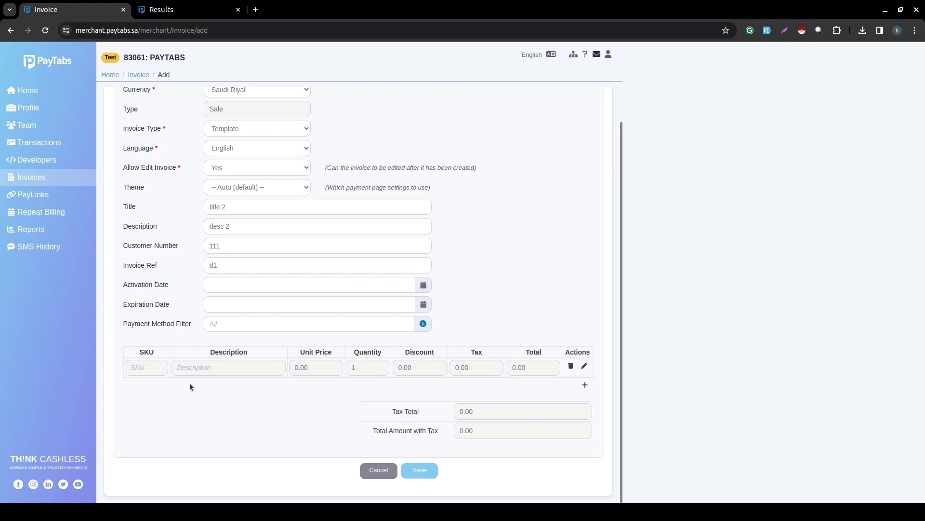
{"action": "left_click", "coordinate": [217, 366]}
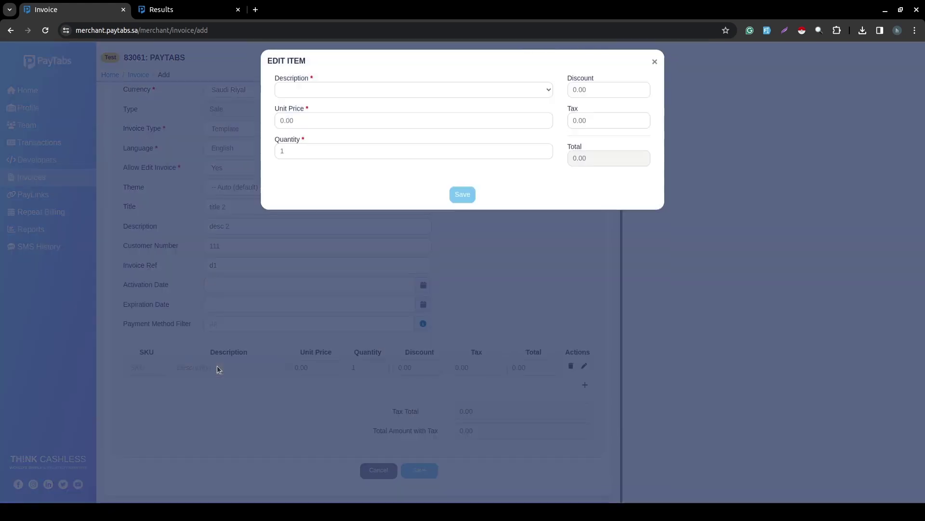
{"action": "left_click", "coordinate": [305, 118]}
{"action": "left_click", "coordinate": [313, 94]}
{"action": "left_click", "coordinate": [314, 101]}
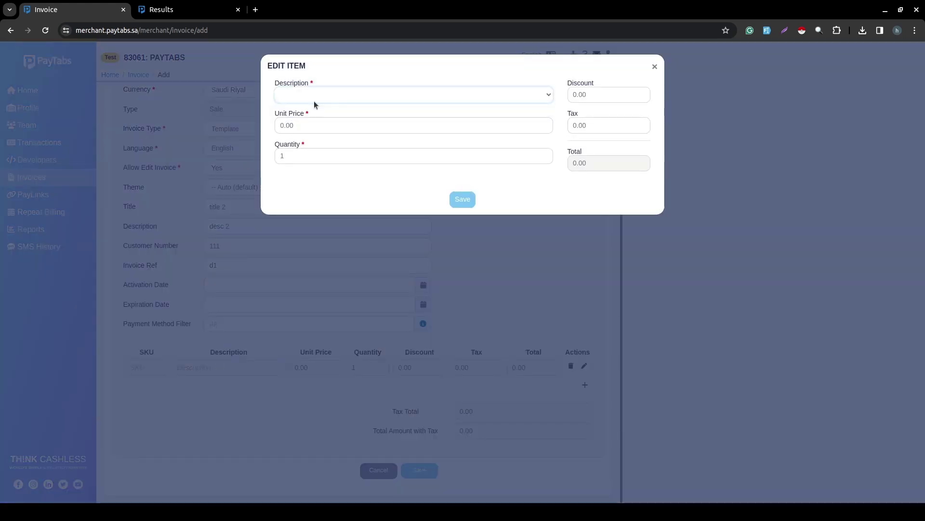
{"action": "left_click", "coordinate": [309, 101]}
{"action": "left_click", "coordinate": [305, 106]}
{"action": "left_click", "coordinate": [466, 202]}
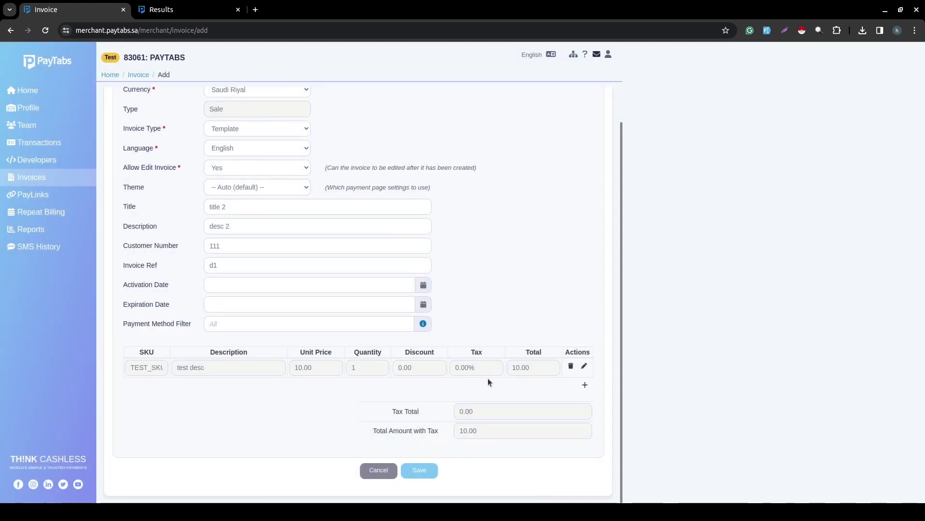
{"action": "left_click", "coordinate": [421, 476]}
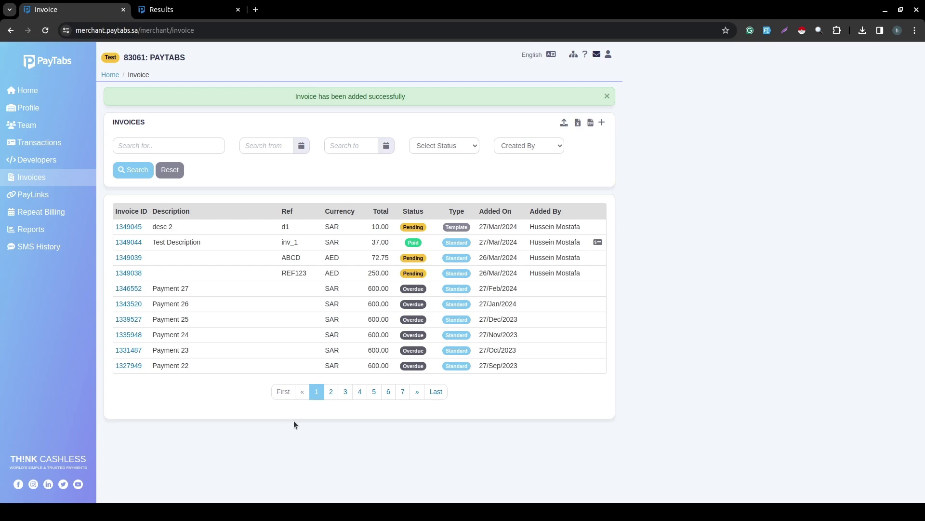
Open invoice 1349045's details and copy its payment link to the clipboard.
{"action": "left_click", "coordinate": [130, 226]}
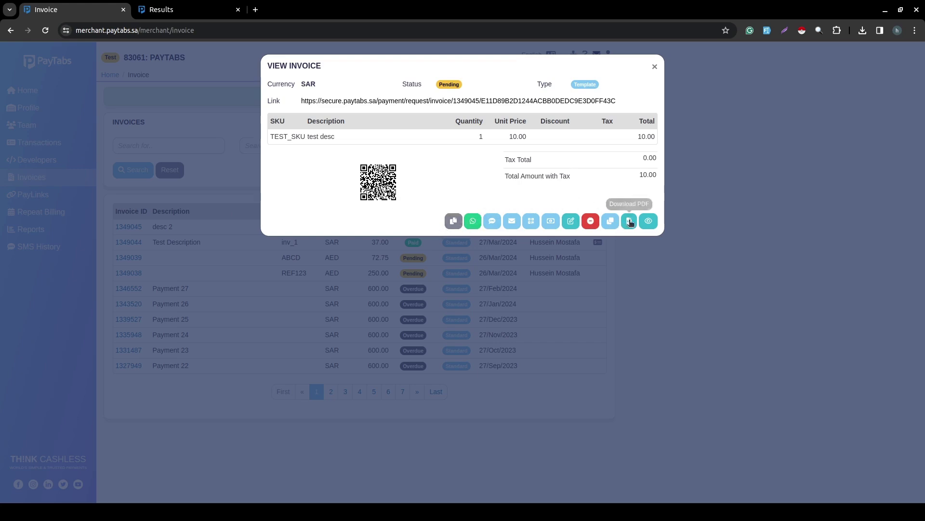
{"action": "left_click", "coordinate": [647, 268]}
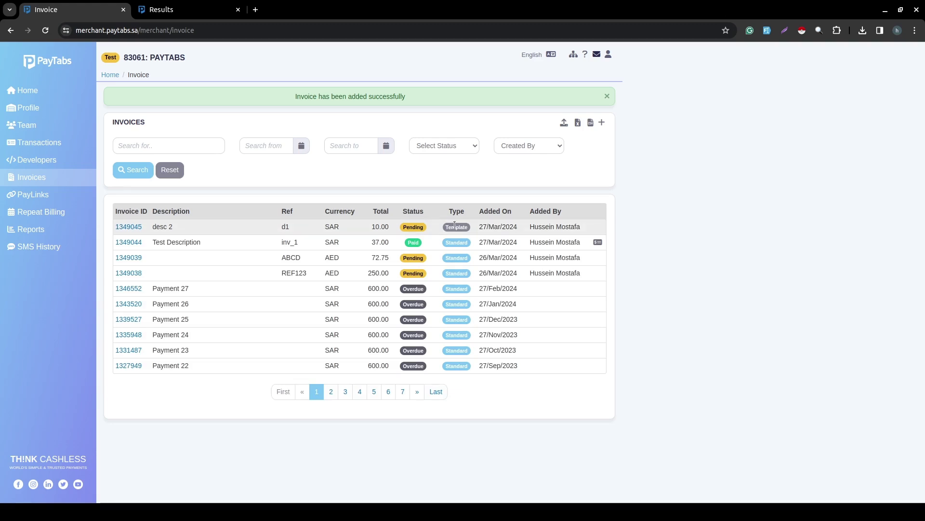
{"action": "left_click", "coordinate": [128, 227]}
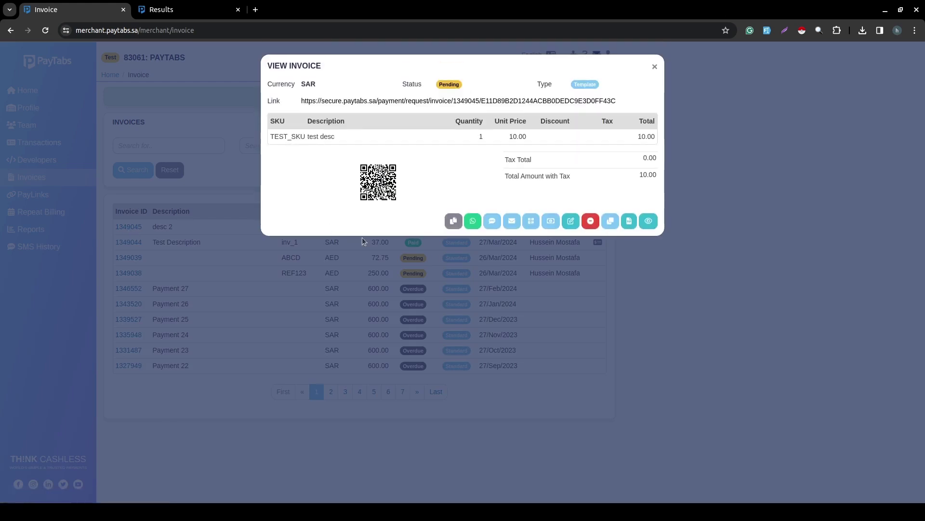
{"action": "left_click", "coordinate": [447, 221]}
{"action": "key", "text": "ctrl+c"}
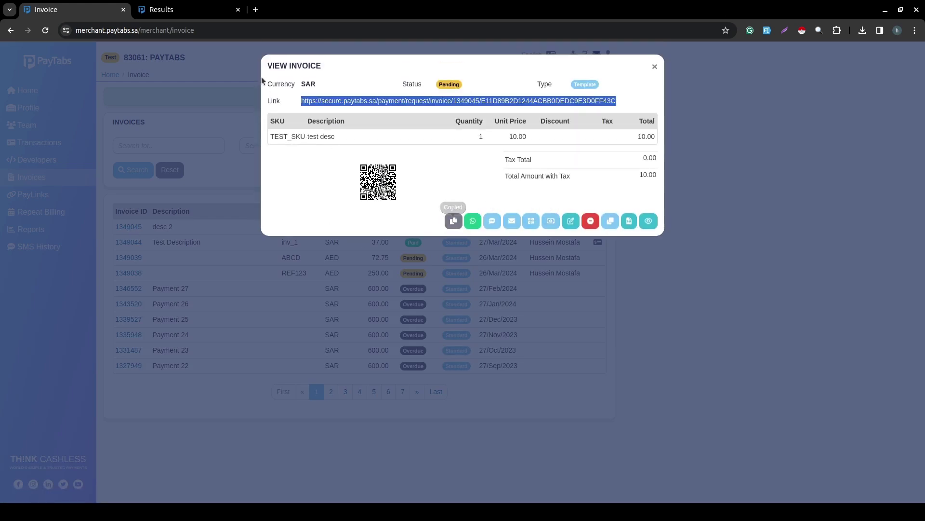
Paste the copied invoice link into the other tab's address bar and load it.
{"action": "left_click", "coordinate": [192, 11]}
{"action": "left_click", "coordinate": [193, 25]}
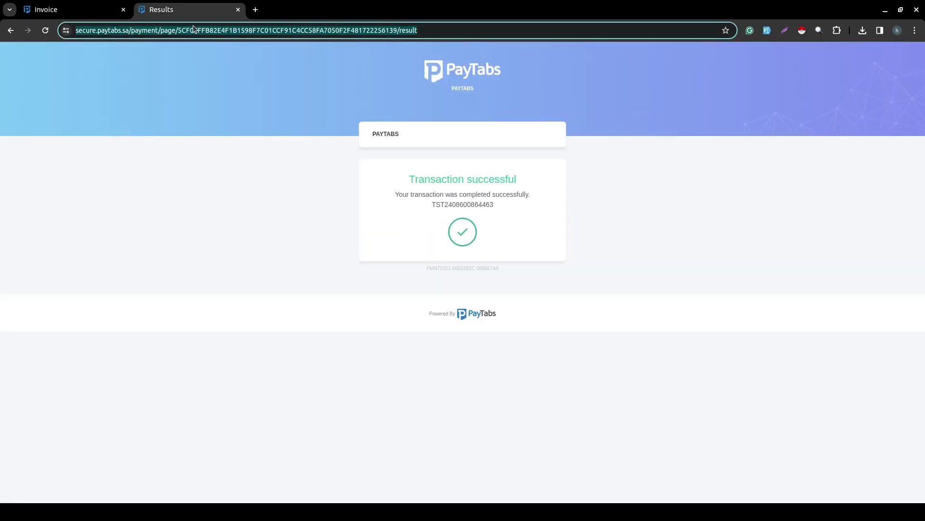
{"action": "key", "text": "ctrl+v"}
{"action": "key", "text": "Return"}
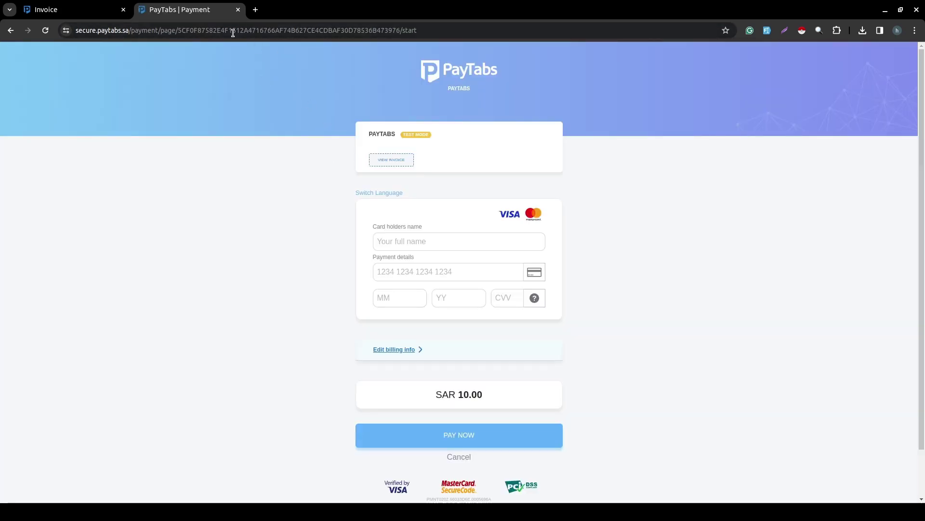
Copy invoice 1349045's payment link again and load it in the payment tab.
{"action": "left_click", "coordinate": [118, 14]}
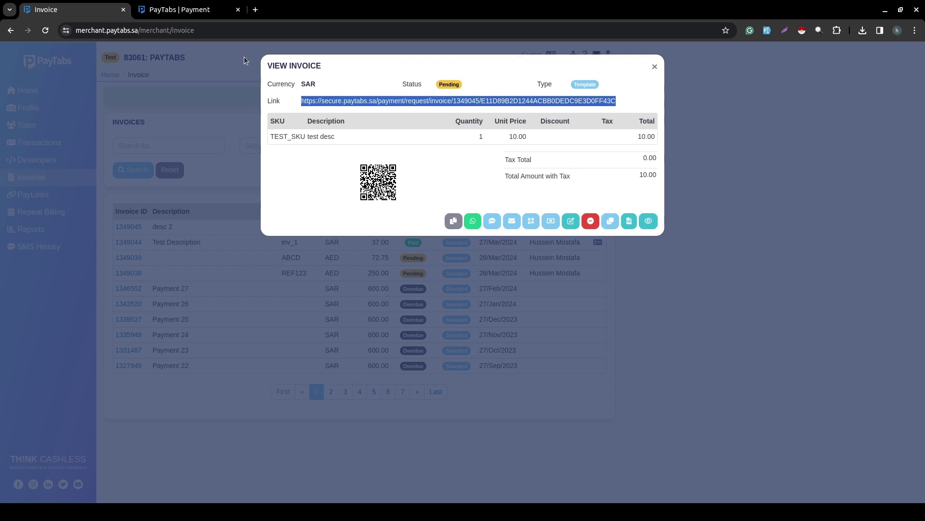
{"action": "left_click", "coordinate": [312, 175]}
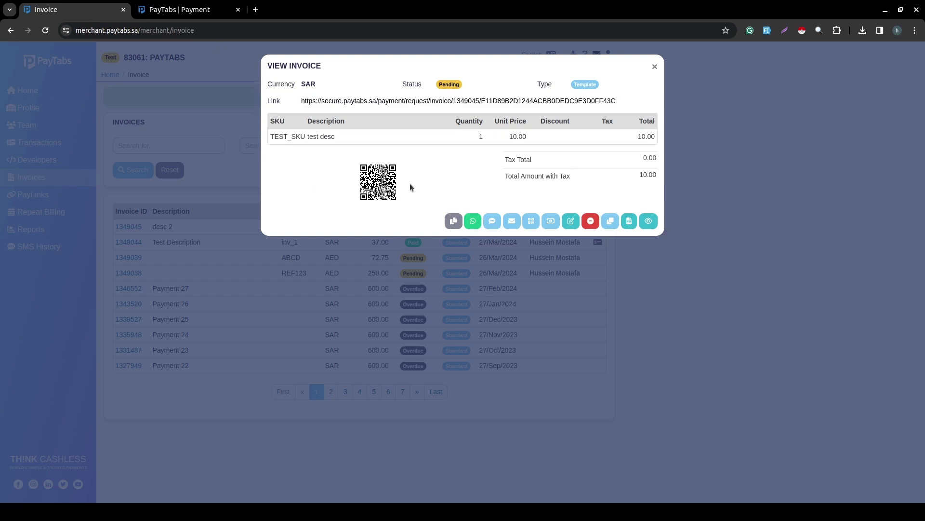
{"action": "left_click", "coordinate": [454, 221]}
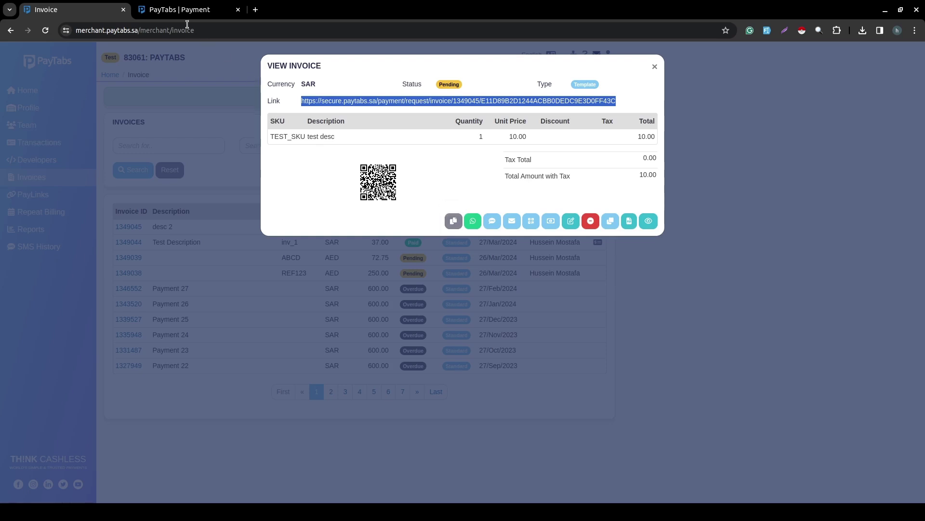
{"action": "left_click", "coordinate": [175, 10]}
{"action": "left_click", "coordinate": [166, 30]}
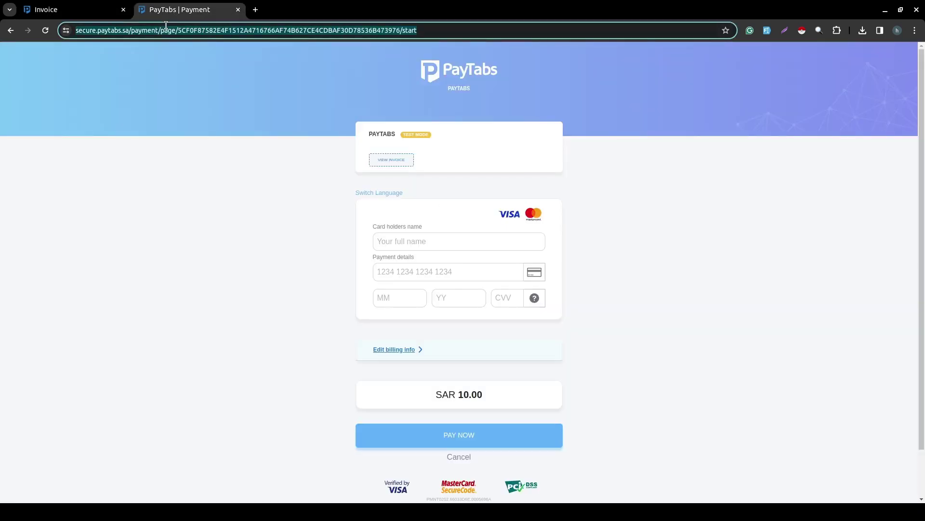
{"action": "key", "text": "ctrl+v"}
{"action": "key", "text": "Return"}
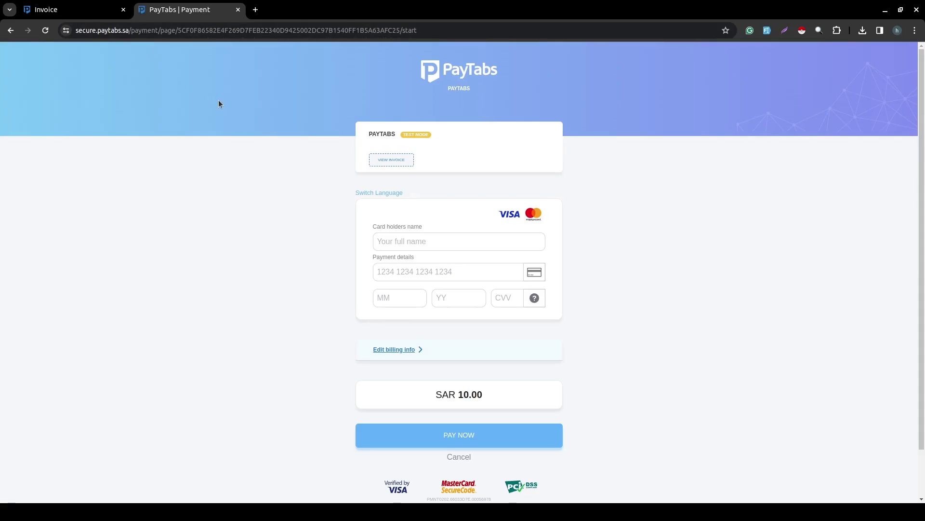
Preview the invoice, then autofill the cardholder name and the saved test Visa card.
{"action": "left_click", "coordinate": [389, 160]}
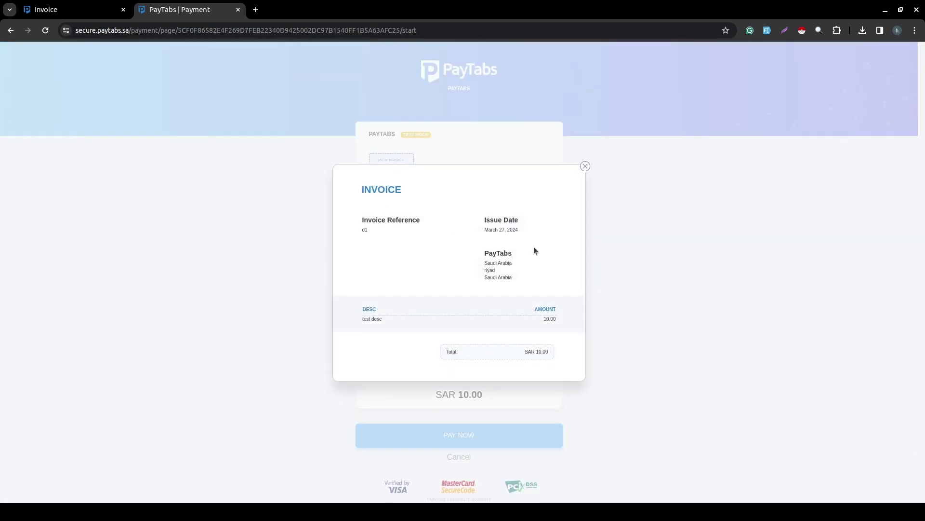
{"action": "left_click", "coordinate": [672, 302]}
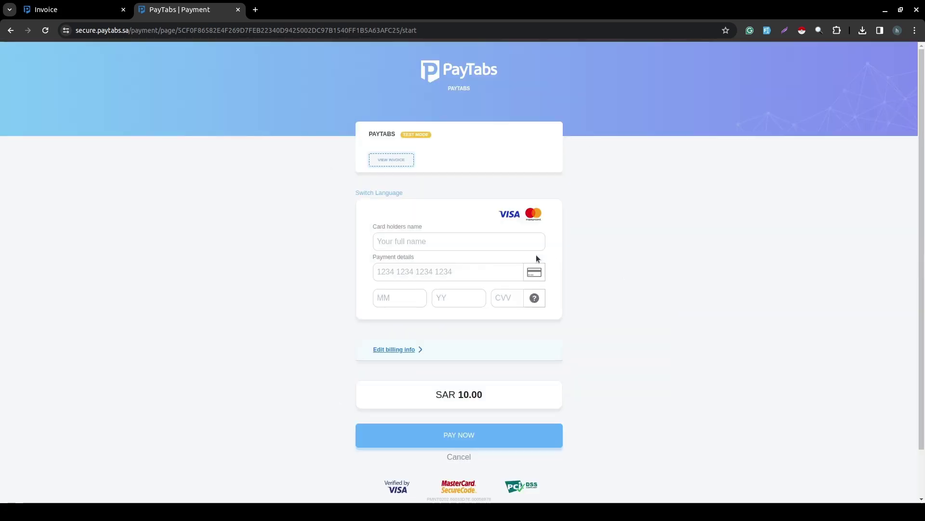
{"action": "left_click", "coordinate": [486, 245]}
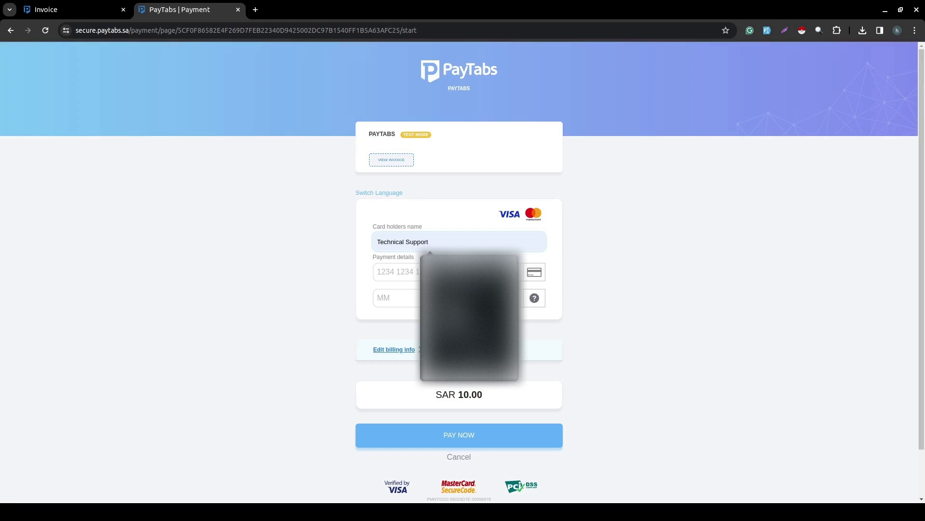
{"action": "left_click", "coordinate": [457, 271]}
{"action": "left_click", "coordinate": [448, 275]}
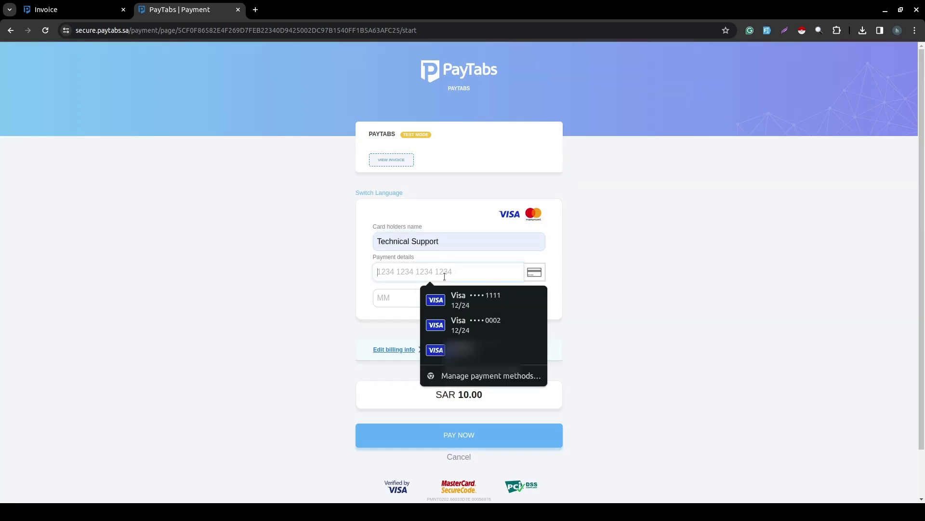
{"action": "left_click", "coordinate": [494, 303]}
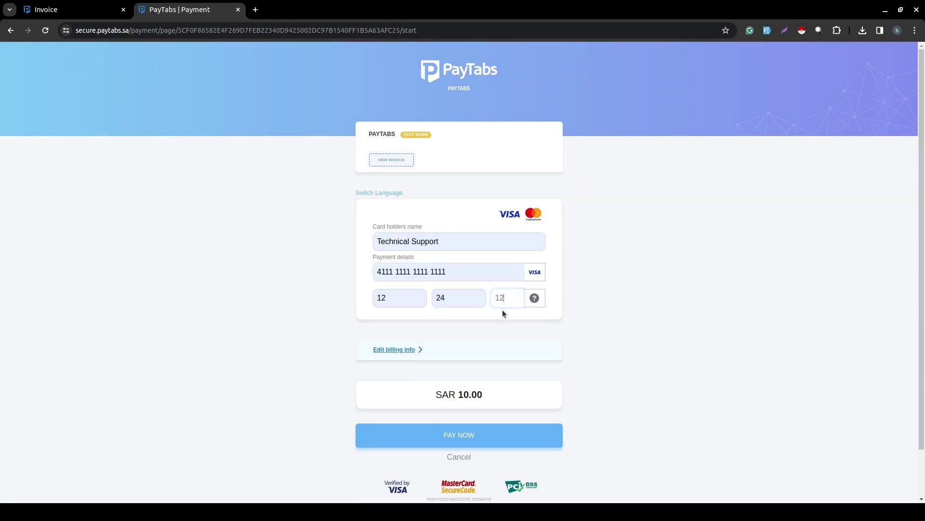
Autofill the saved billing details and submit the SAR 10.00 payment.
{"action": "left_click", "coordinate": [420, 350]}
{"action": "scroll", "coordinate": [419, 351], "scroll_direction": "down", "scroll_amount": 3}
{"action": "left_click", "coordinate": [471, 265]}
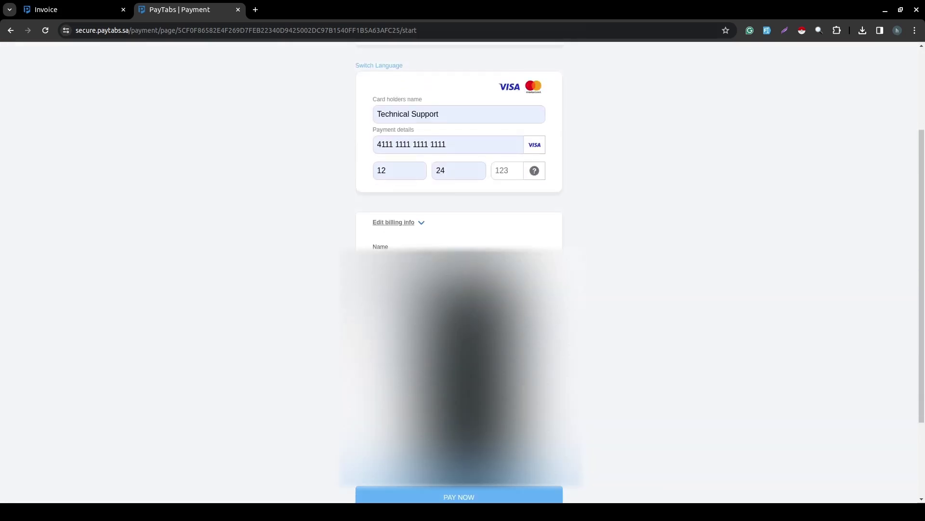
{"action": "left_click", "coordinate": [465, 295]}
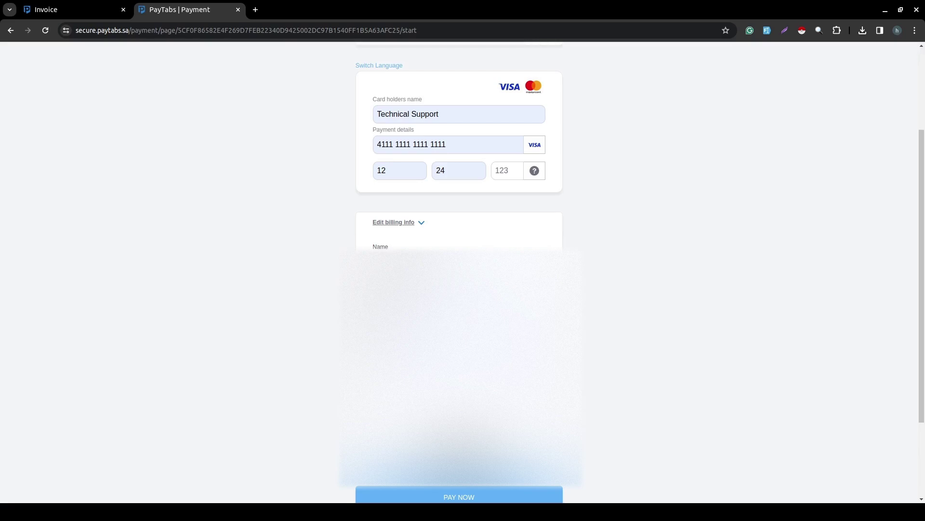
{"action": "left_click", "coordinate": [472, 496]}
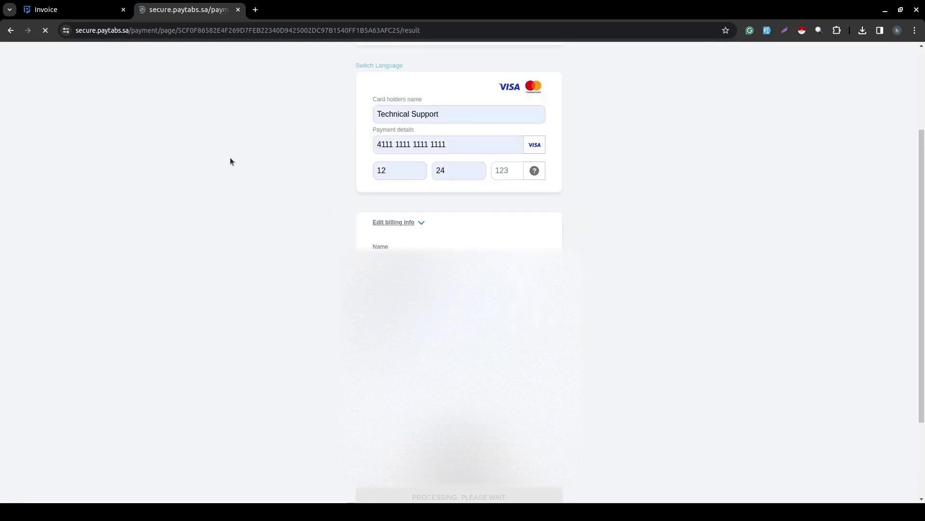
{"action": "left_click", "coordinate": [72, 9]}
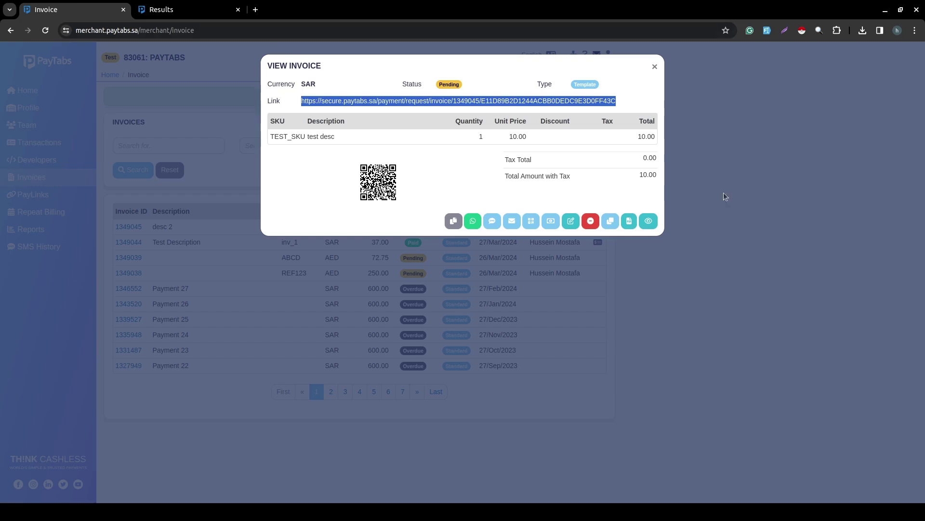
Close the invoice details to refresh the list, then reopen invoice 1349045.
{"action": "left_click", "coordinate": [784, 220]}
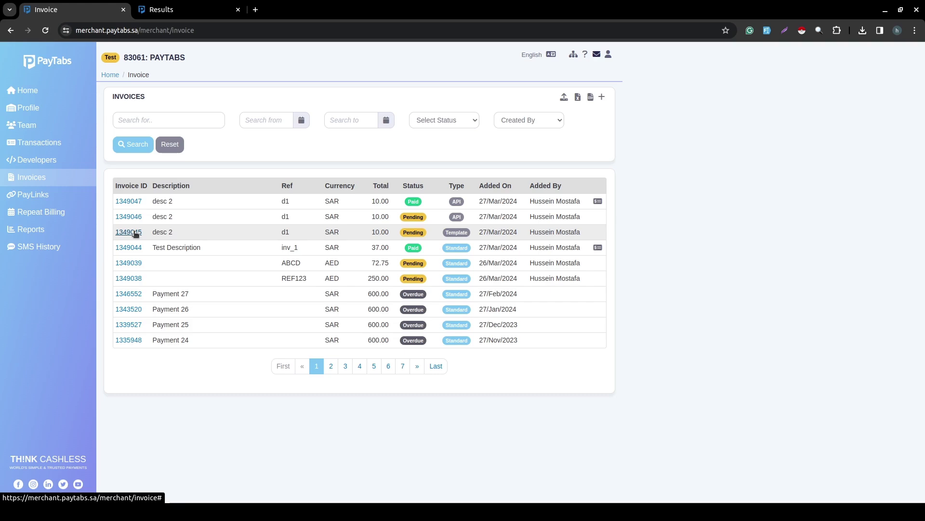
{"action": "left_click", "coordinate": [135, 234]}
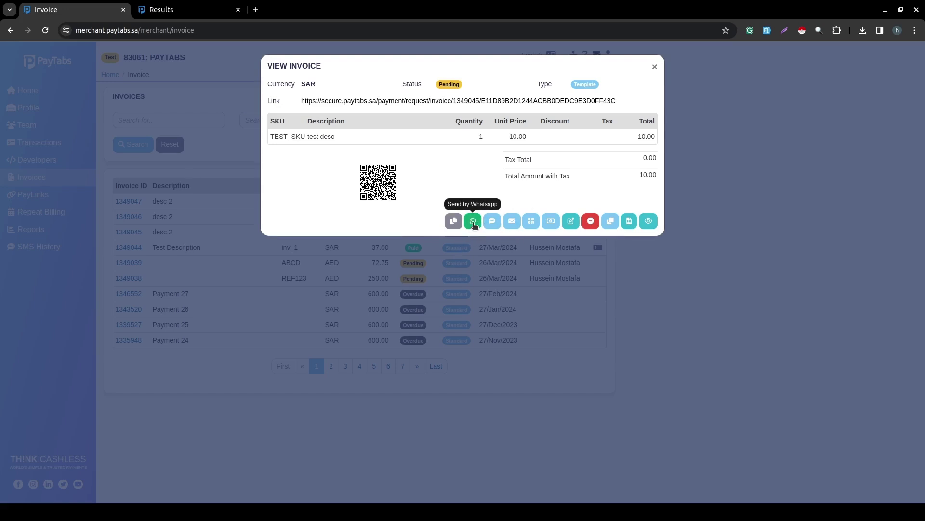
Try sending invoice 1349045 by WhatsApp, SMS and email, cancelling each.
{"action": "left_click", "coordinate": [473, 221]}
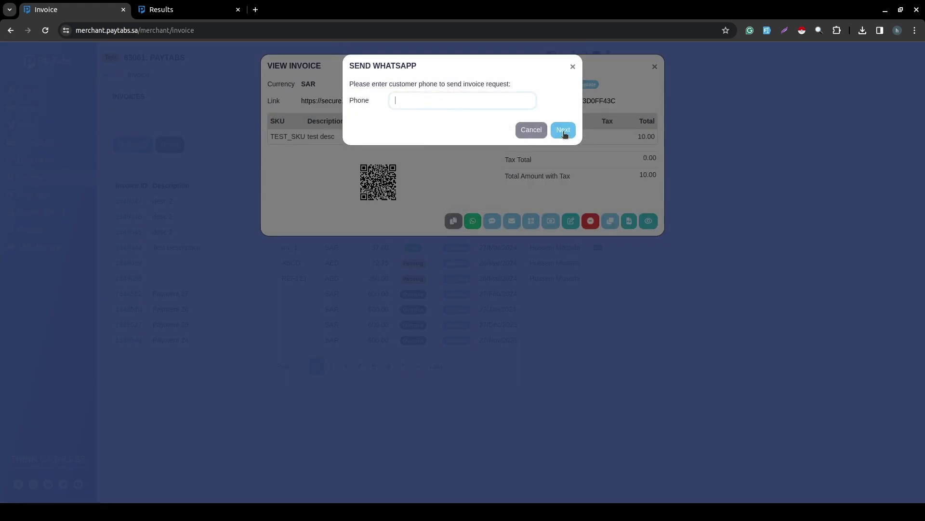
{"action": "left_click", "coordinate": [533, 136]}
{"action": "left_click", "coordinate": [492, 221]}
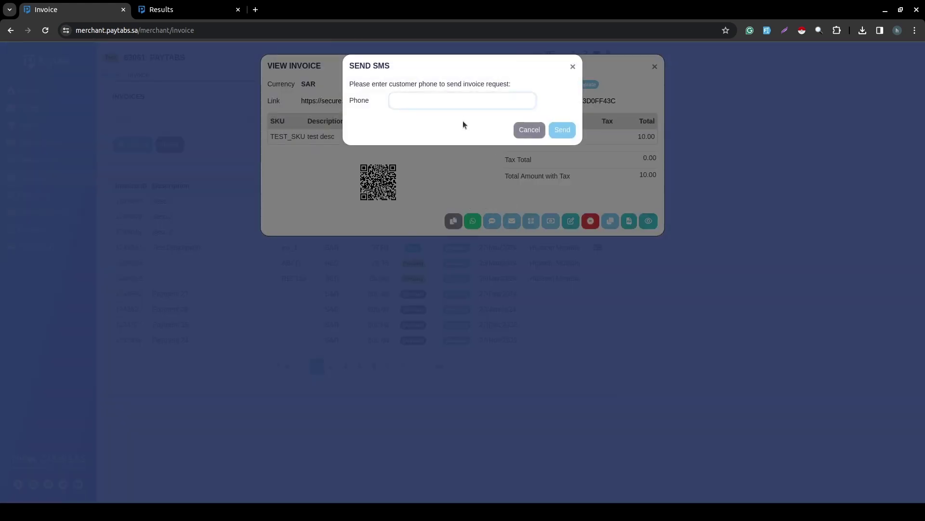
{"action": "left_click", "coordinate": [457, 191]}
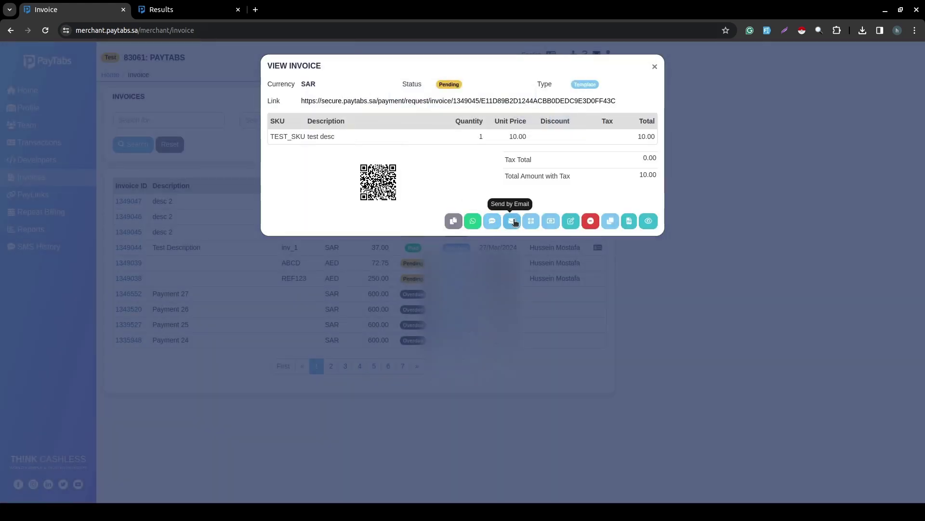
{"action": "left_click", "coordinate": [512, 221]}
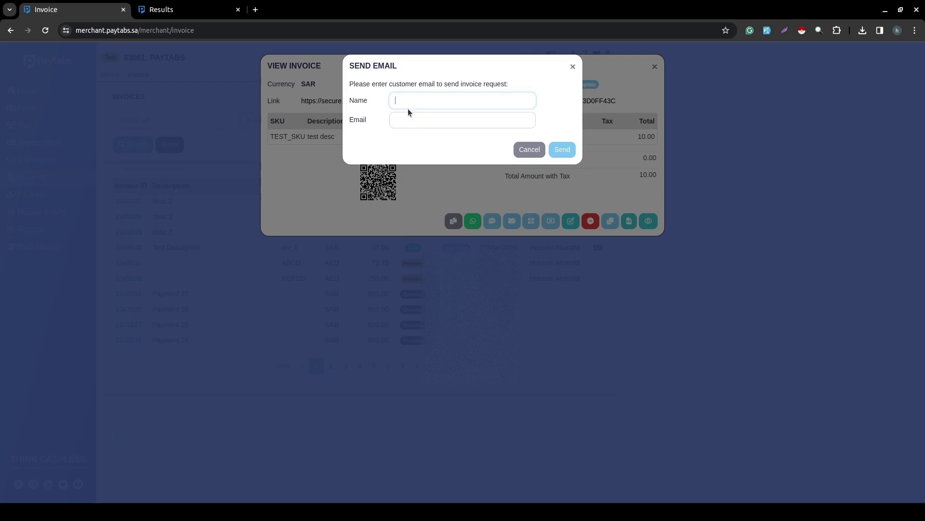
{"action": "left_click", "coordinate": [440, 195]}
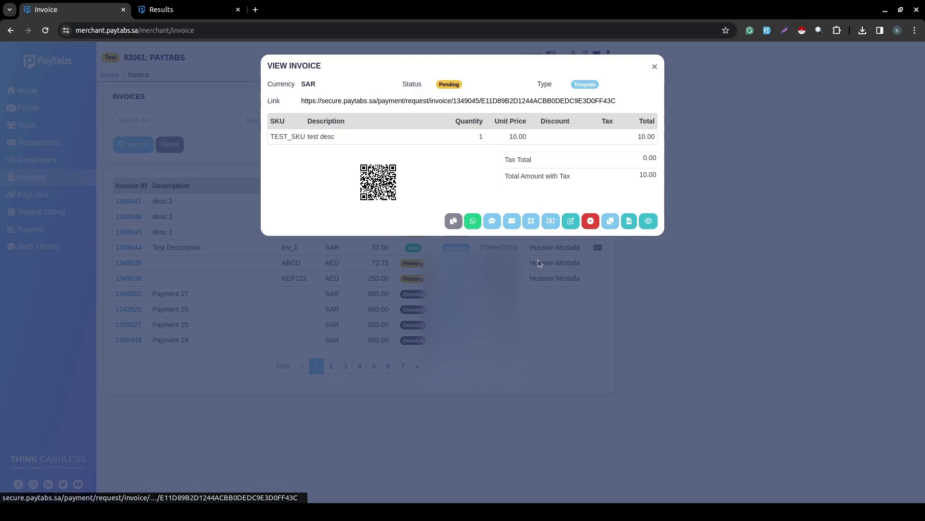
Open invoice 1349045's customer payment page, preview the invoice there, and close that tab.
{"action": "left_click", "coordinate": [551, 221]}
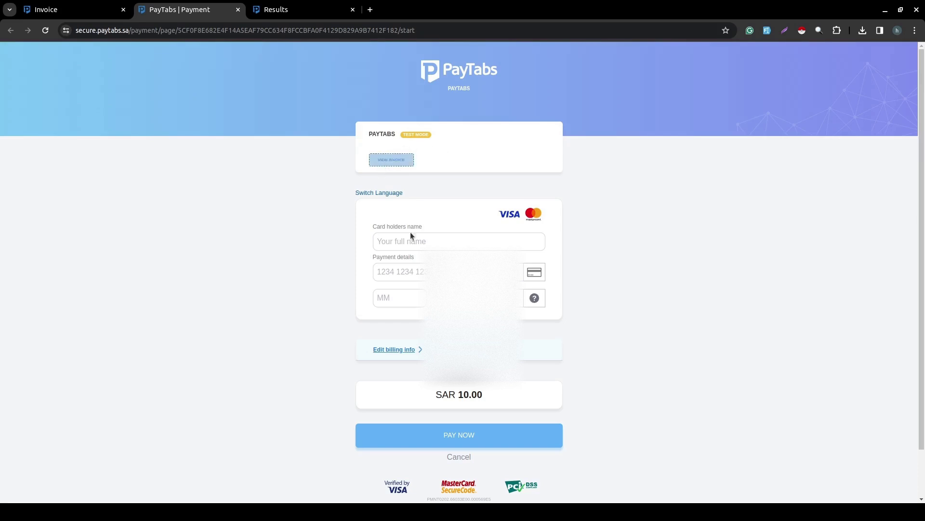
{"action": "key", "text": "Tab"}
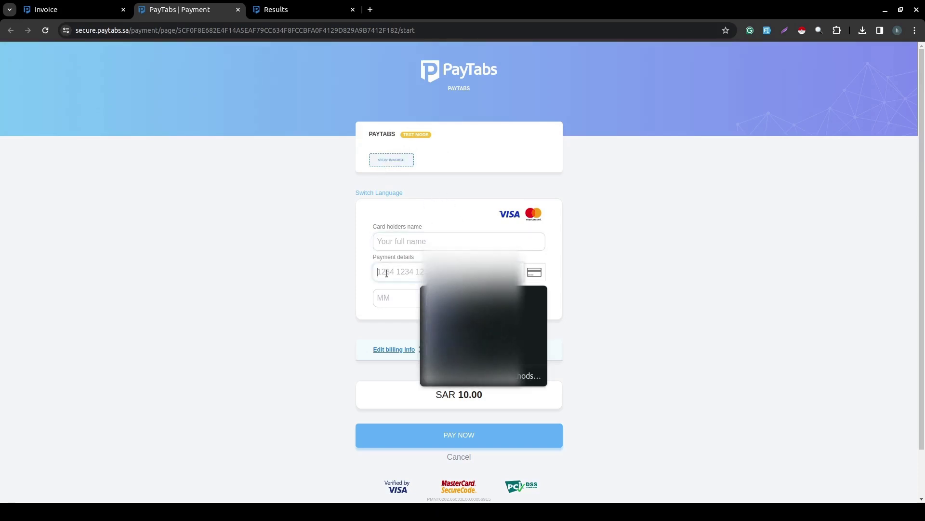
{"action": "left_click", "coordinate": [389, 160]}
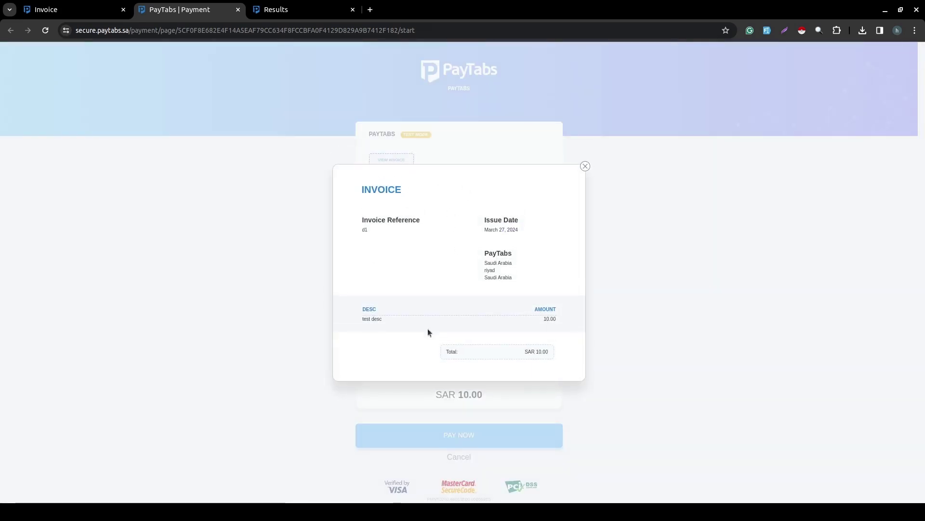
{"action": "left_click", "coordinate": [238, 9]}
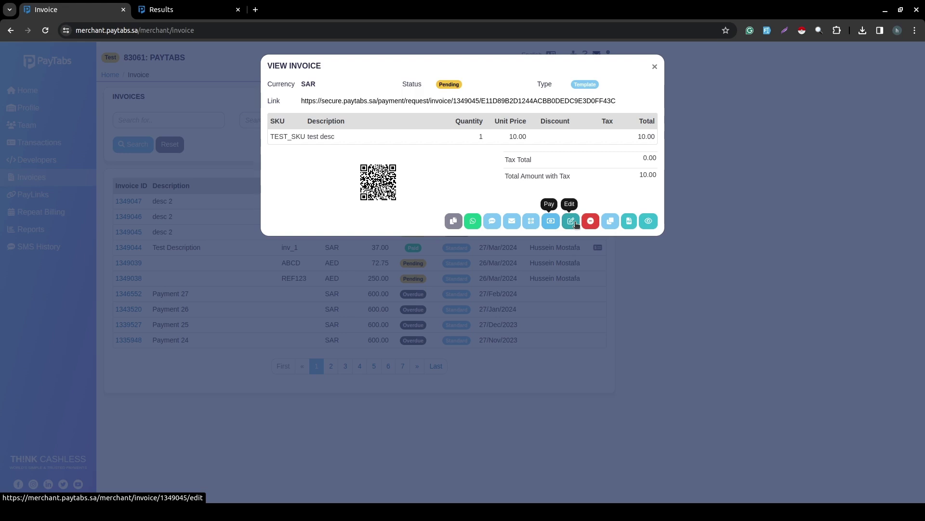
View invoice 1349045's edit form and go back to the list without saving.
{"action": "left_click", "coordinate": [575, 221]}
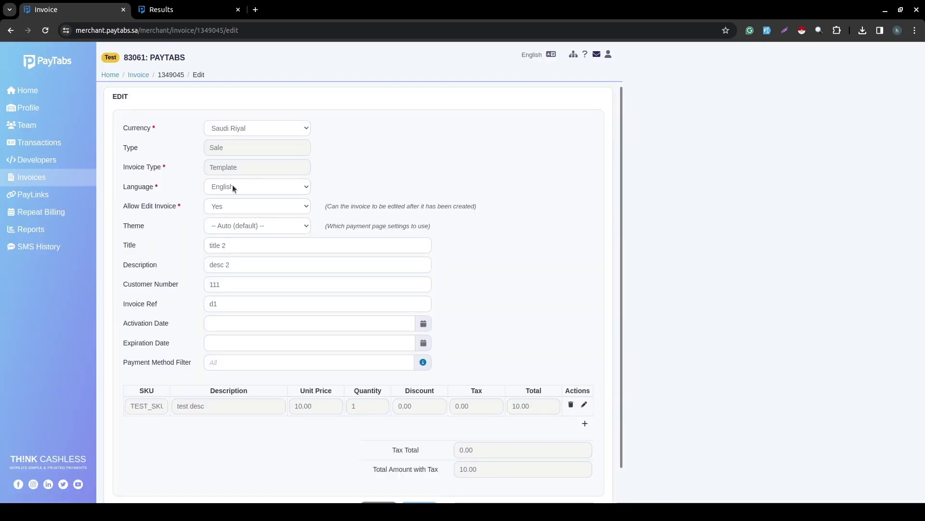
{"action": "scroll", "coordinate": [269, 317], "scroll_direction": "down", "scroll_amount": 1}
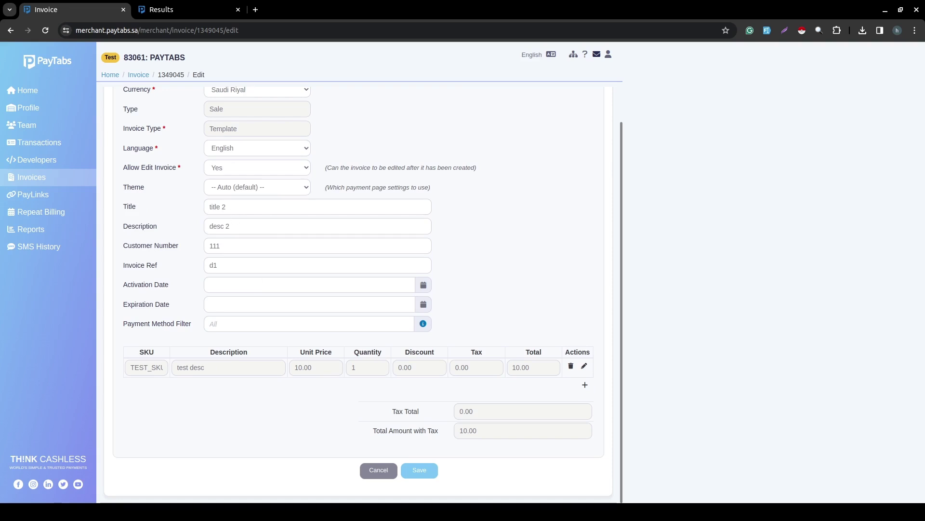
{"action": "left_click", "coordinate": [10, 30]}
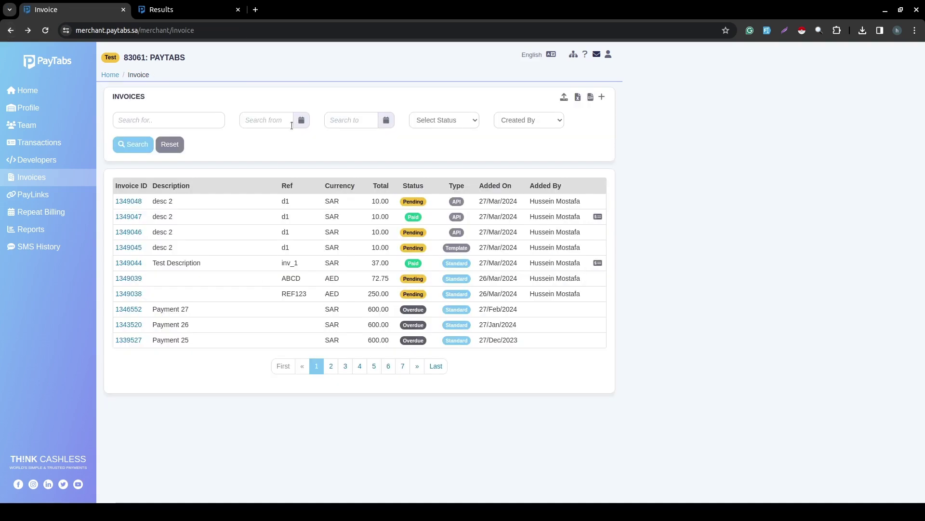
Duplicate invoice 1349045 from its details view, then reopen 1349045.
{"action": "left_click", "coordinate": [124, 248]}
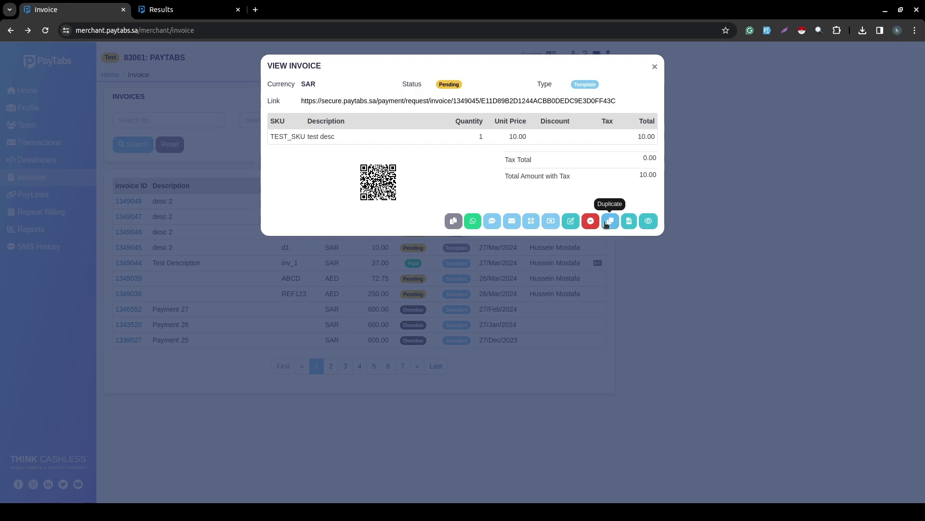
{"action": "left_click", "coordinate": [610, 221]}
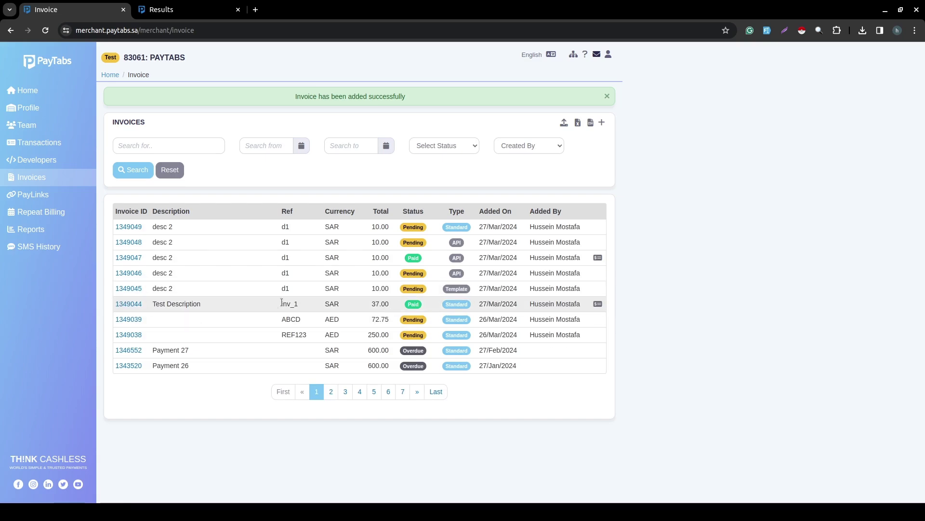
{"action": "left_click", "coordinate": [123, 289]}
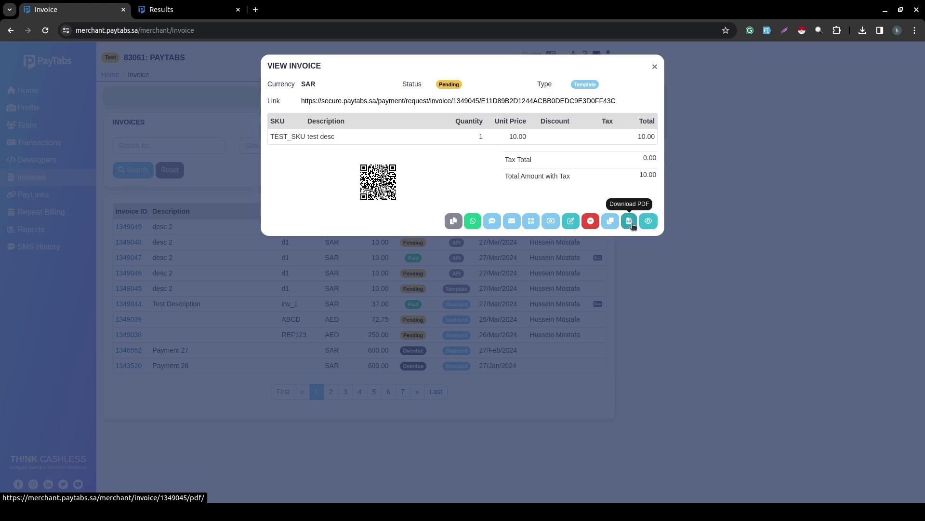
Download and open the PDF of invoice 1349045, then close its details dialog.
{"action": "left_click", "coordinate": [629, 221]}
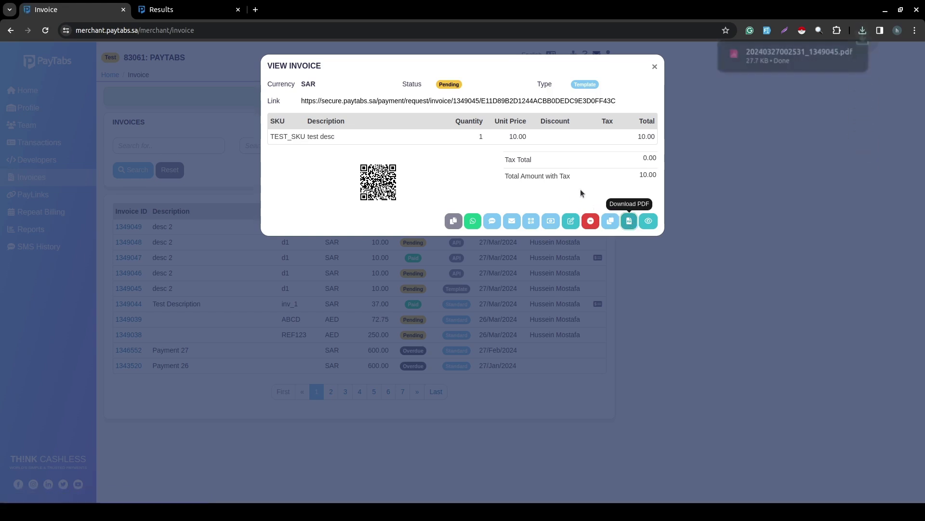
{"action": "left_click", "coordinate": [786, 57]}
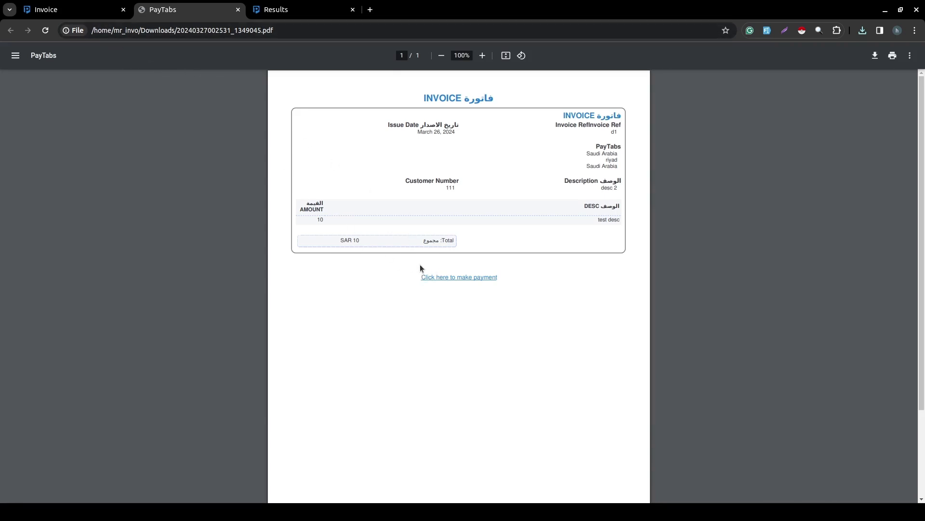
{"action": "left_click", "coordinate": [72, 9]}
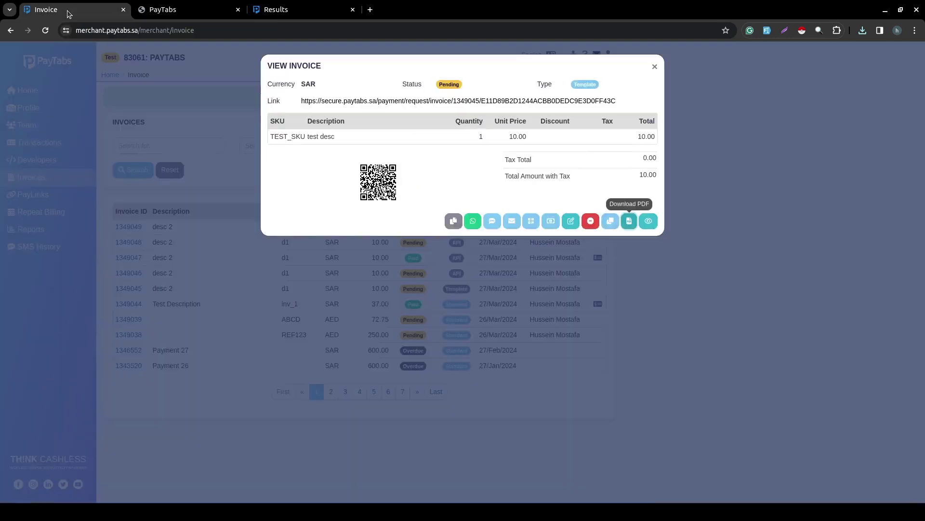
{"action": "left_click", "coordinate": [313, 324]}
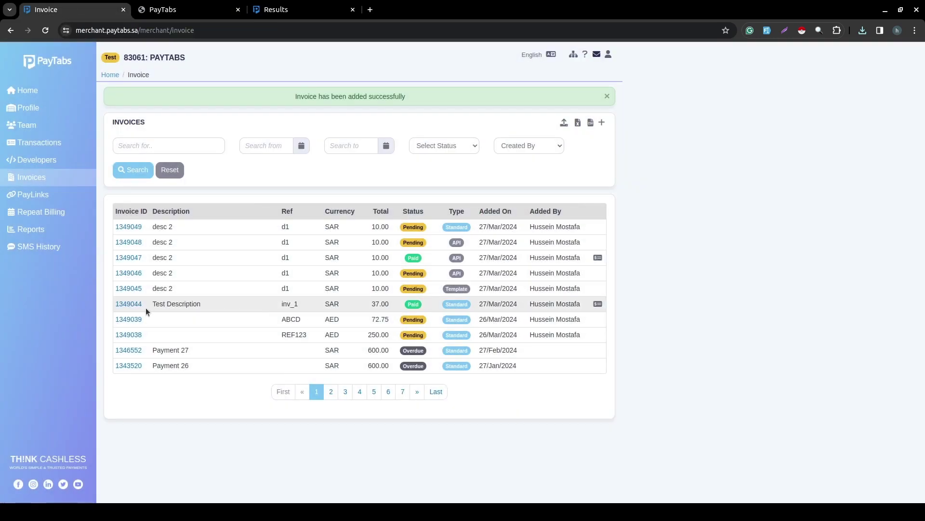
Download and open invoice 1349044's SAR 37 tax invoice PDF, then close its details dialog.
{"action": "left_click", "coordinate": [129, 304]}
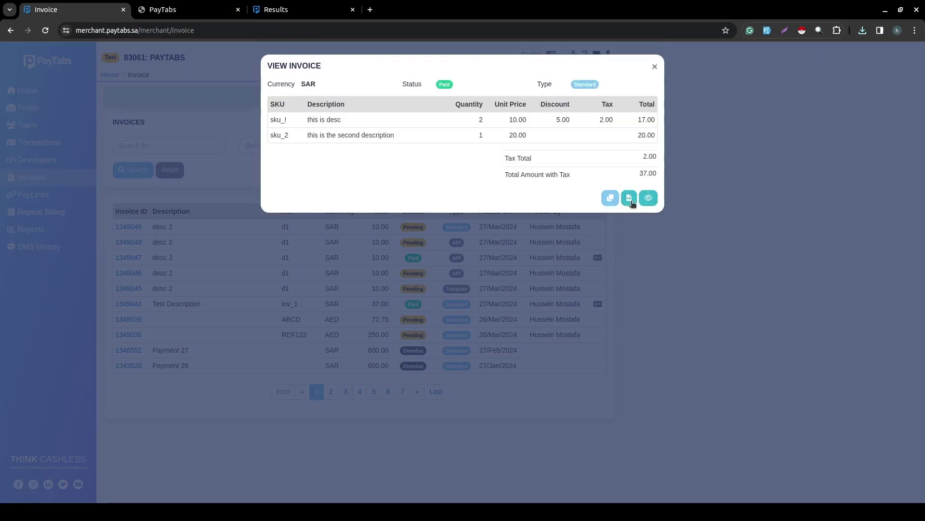
{"action": "left_click", "coordinate": [630, 201]}
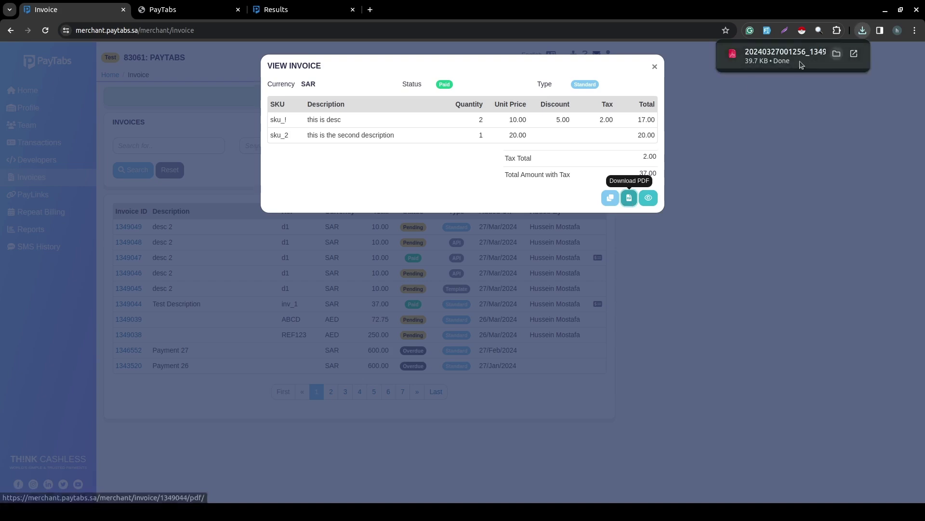
{"action": "left_click", "coordinate": [796, 62]}
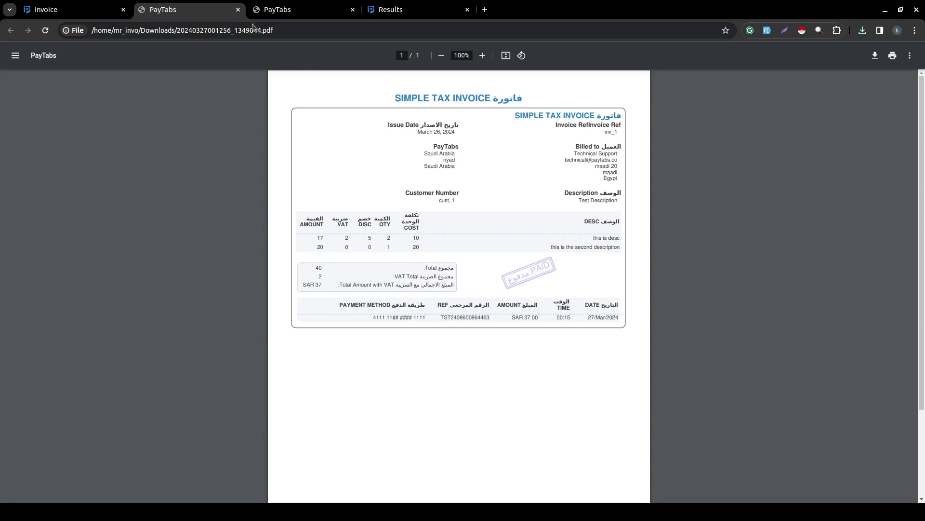
{"action": "left_click", "coordinate": [87, 10]}
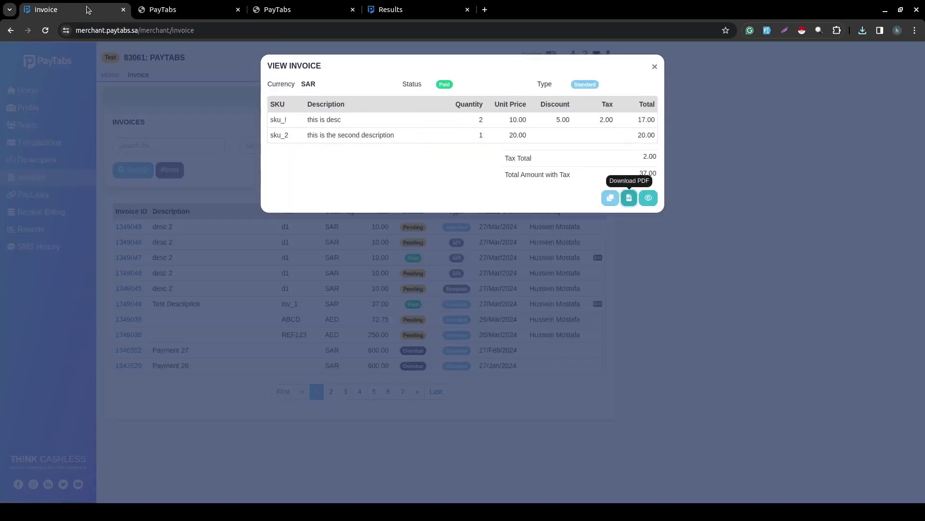
{"action": "left_click", "coordinate": [736, 249]}
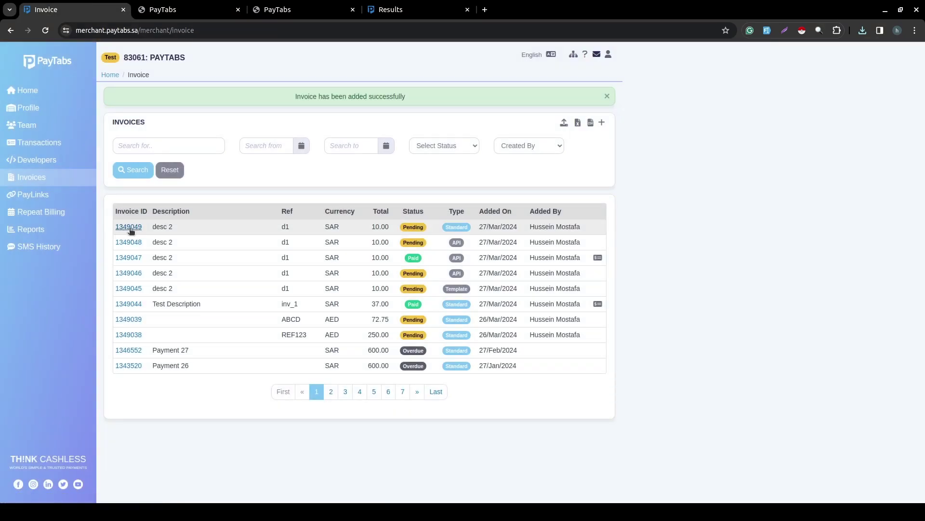
{"action": "left_click", "coordinate": [133, 242]}
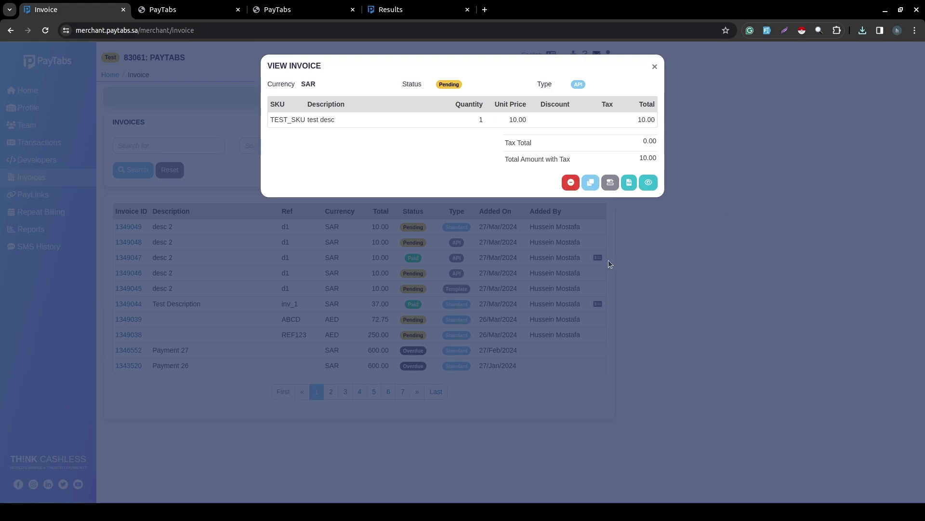
{"action": "left_click", "coordinate": [609, 261]}
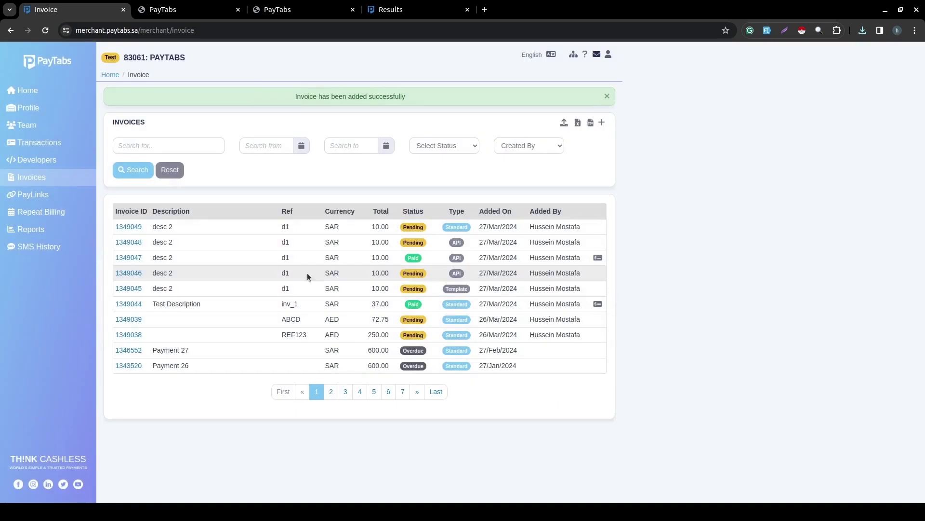
{"action": "left_click", "coordinate": [129, 288]}
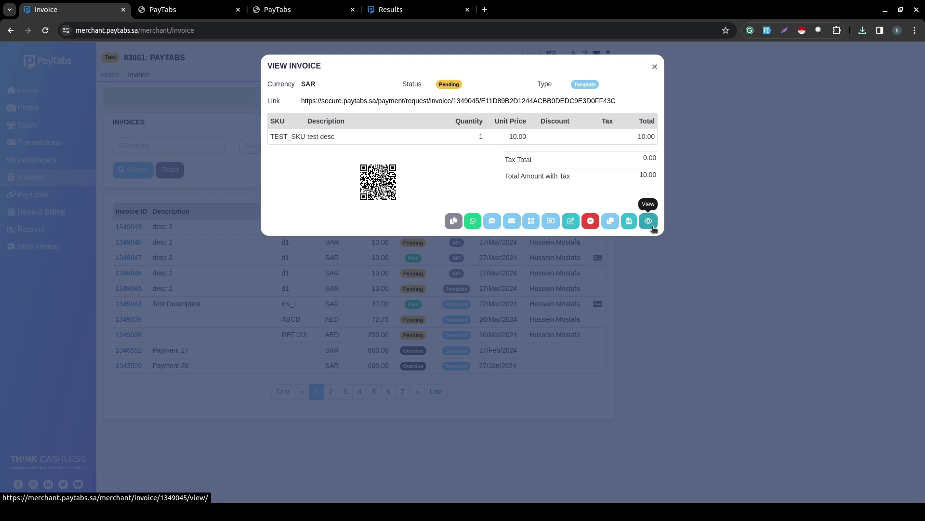
{"action": "left_click", "coordinate": [648, 221]}
{"action": "scroll", "coordinate": [521, 285], "scroll_direction": "down", "scroll_amount": 1}
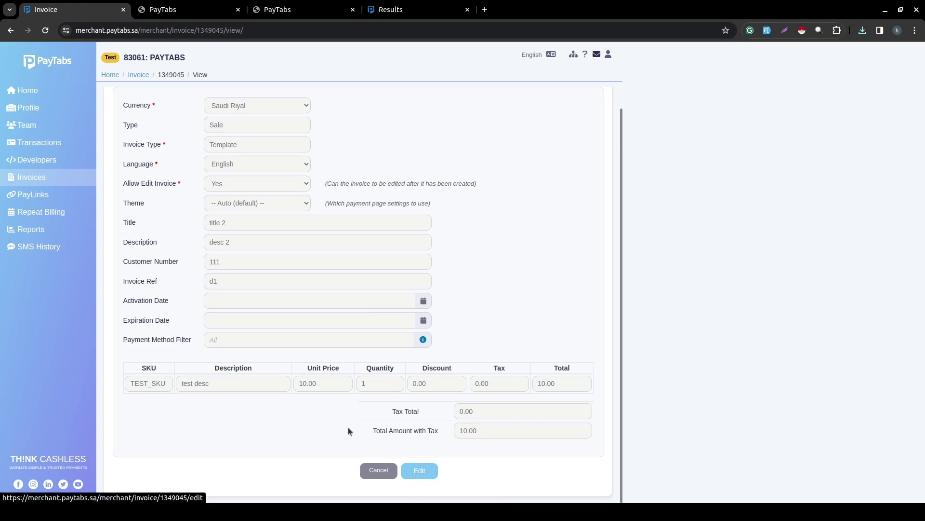
{"action": "left_click", "coordinate": [40, 180]}
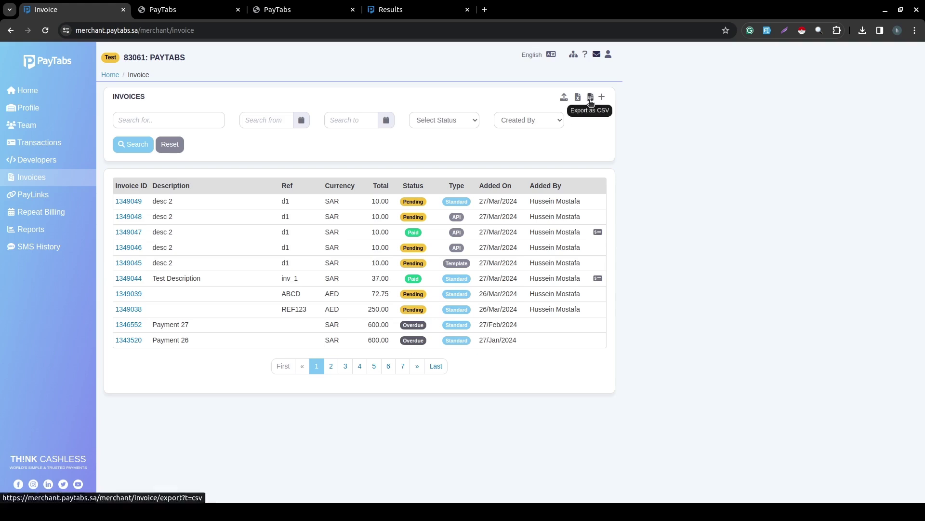
Try the search, date, Status and Created By filters unapplied, then export the invoice list as CSV.
{"action": "left_click", "coordinate": [212, 114]}
{"action": "left_click", "coordinate": [265, 101]}
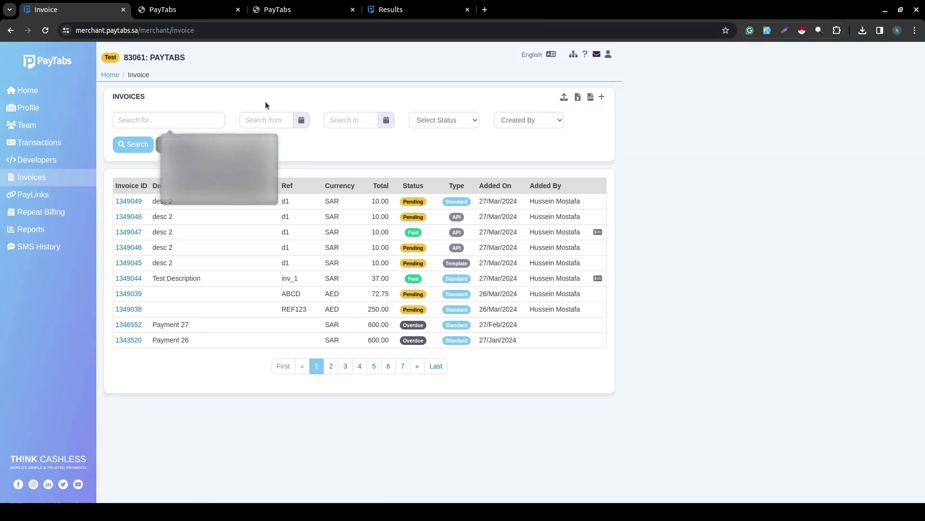
{"action": "left_click", "coordinate": [189, 120]}
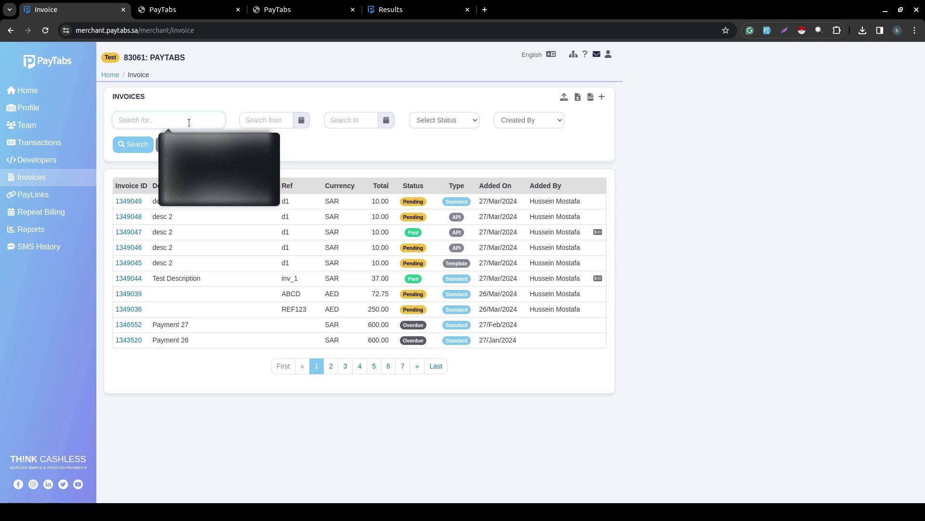
{"action": "left_click", "coordinate": [243, 119]}
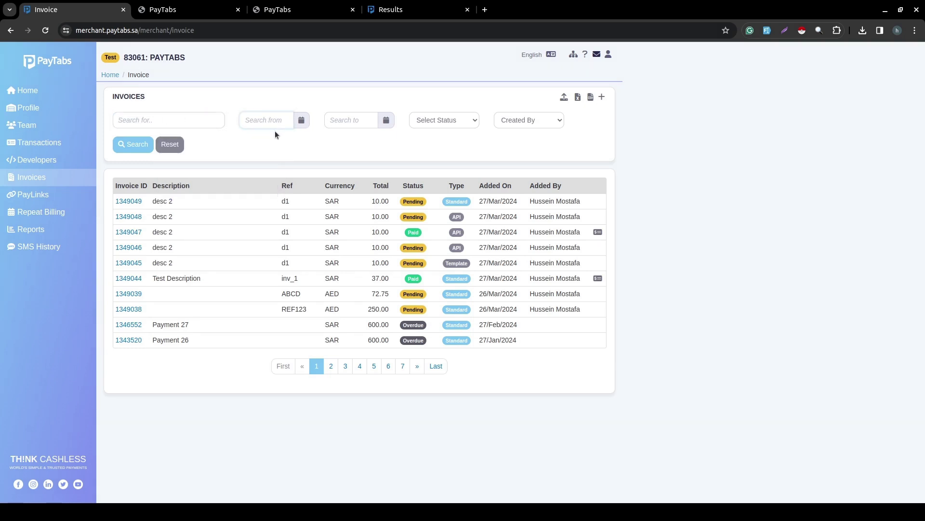
{"action": "left_click", "coordinate": [475, 121]}
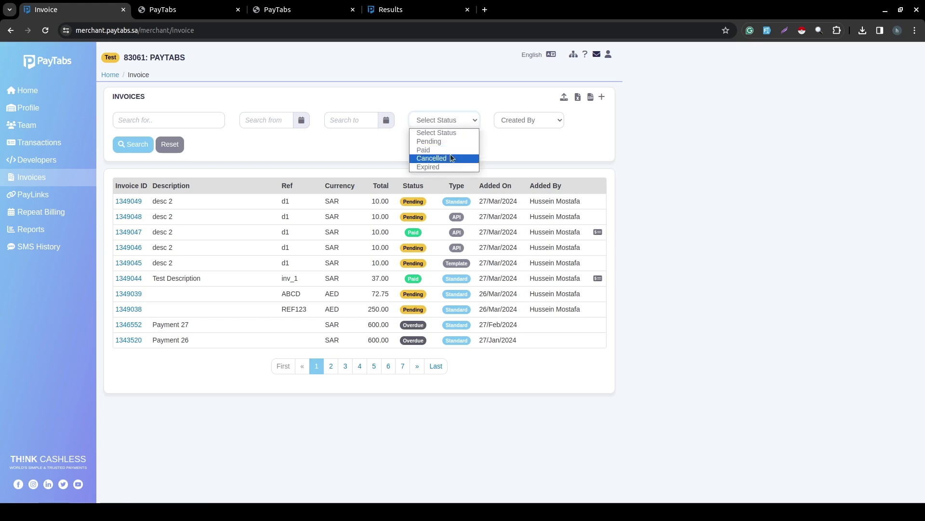
{"action": "left_click", "coordinate": [533, 125]}
{"action": "left_click", "coordinate": [533, 125]}
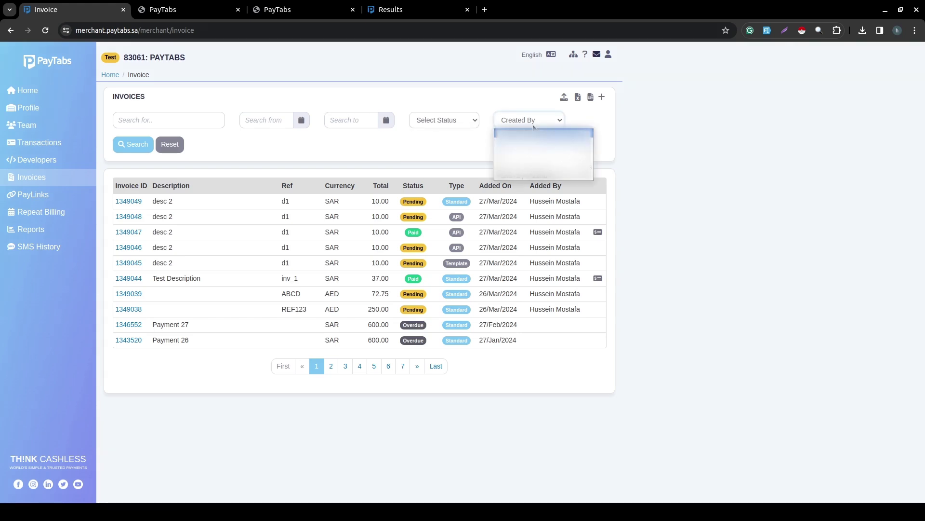
{"action": "left_click", "coordinate": [427, 140]}
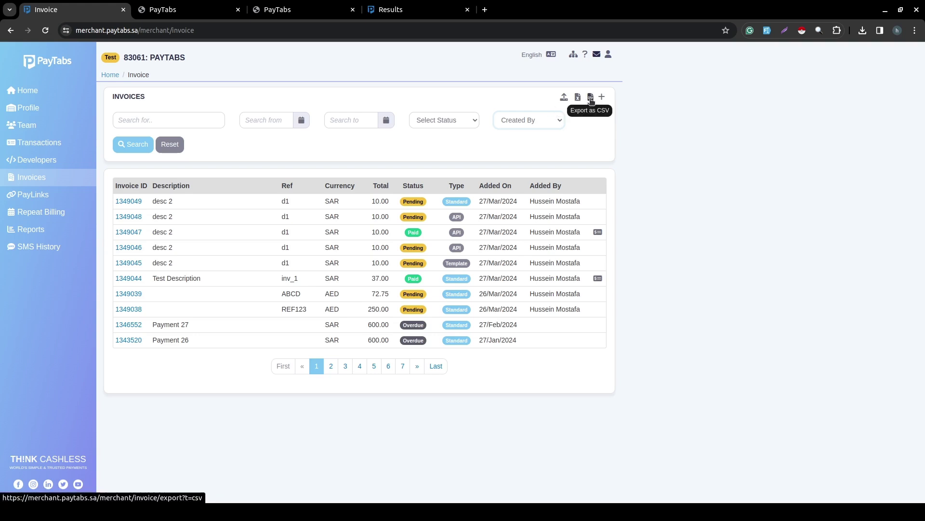
{"action": "left_click", "coordinate": [590, 99]}
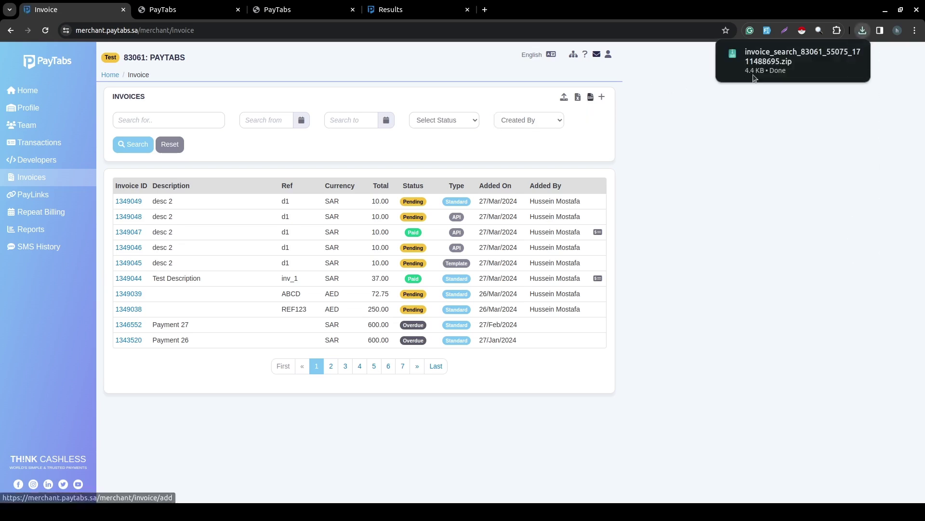
Open the downloaded invoice zip and load its CSV into Calc with default import settings.
{"action": "left_click", "coordinate": [773, 62]}
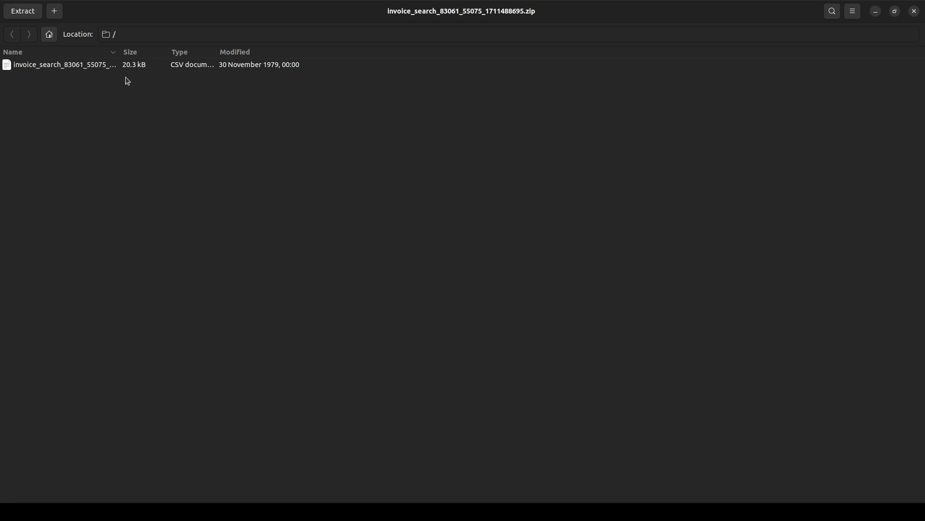
{"action": "left_click", "coordinate": [99, 68]}
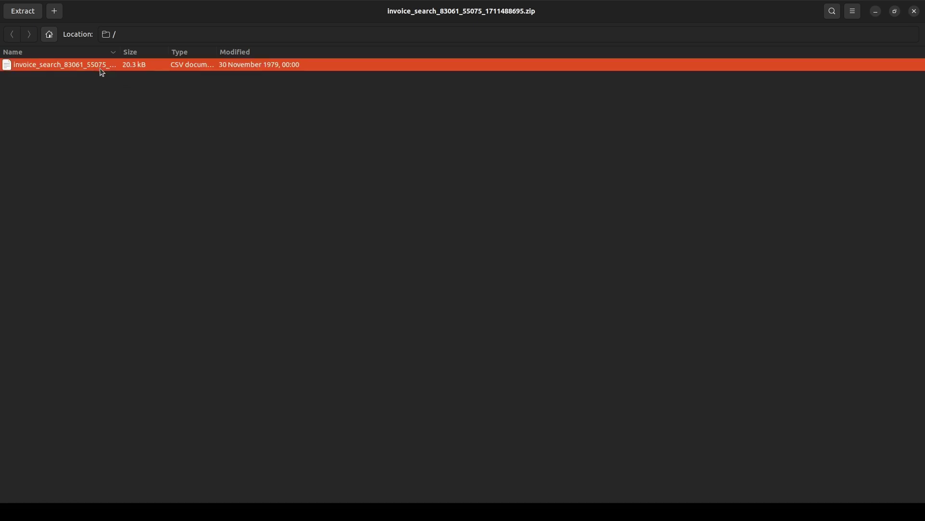
{"action": "double_click", "coordinate": [102, 71]}
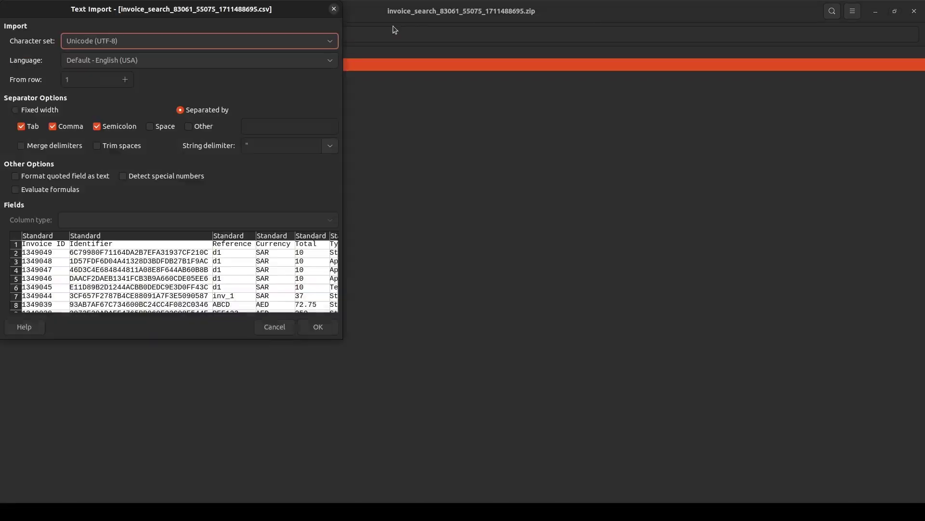
{"action": "left_click", "coordinate": [322, 328]}
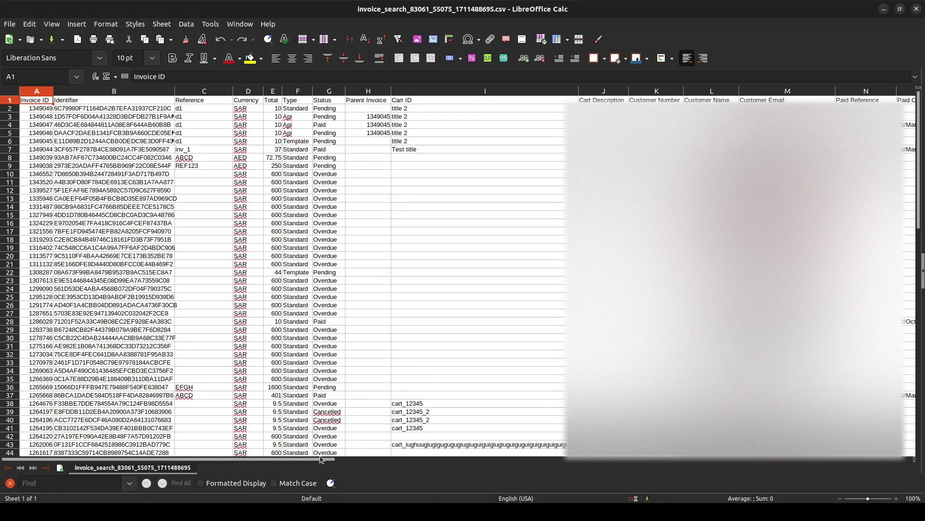
Select a few cells of the exported invoice data, then switch back to the browser's invoices list.
{"action": "left_click_drag", "start_coordinate": [322, 453], "coordinate": [408, 470]}
{"action": "key", "text": "alt+Tab"}
{"action": "key", "text": "alt+Tab"}
{"action": "key", "text": "Tab"}
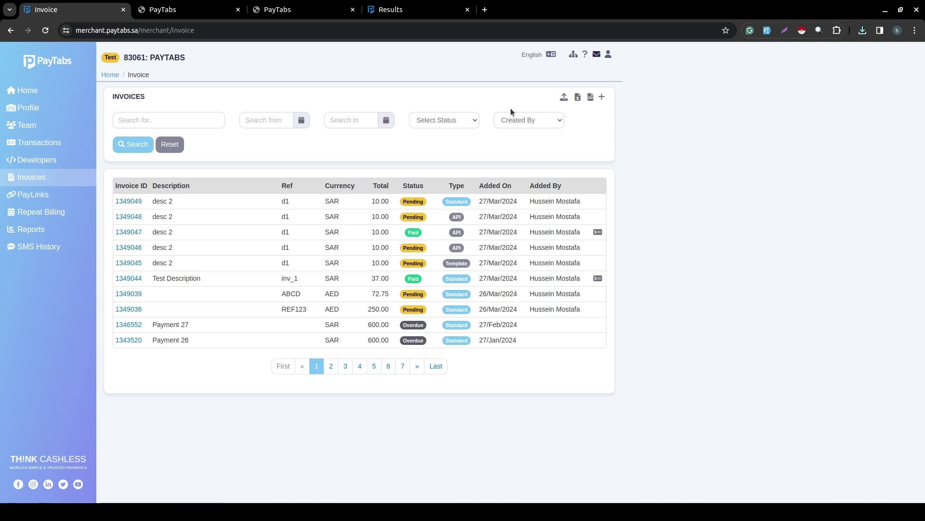
Open the Bulk Invoices page, then the 'How to handle bulk invoices' help article tab.
{"action": "left_click", "coordinate": [565, 98]}
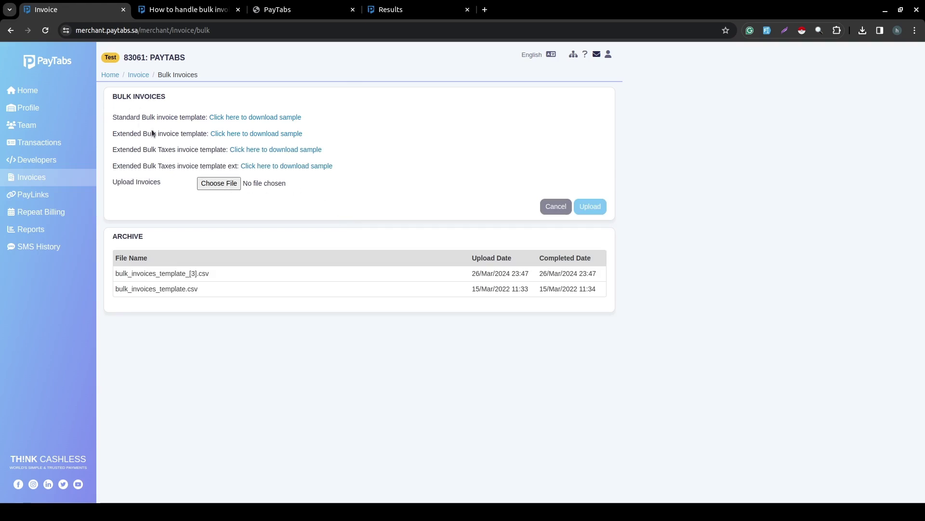
{"action": "left_click", "coordinate": [201, 7]}
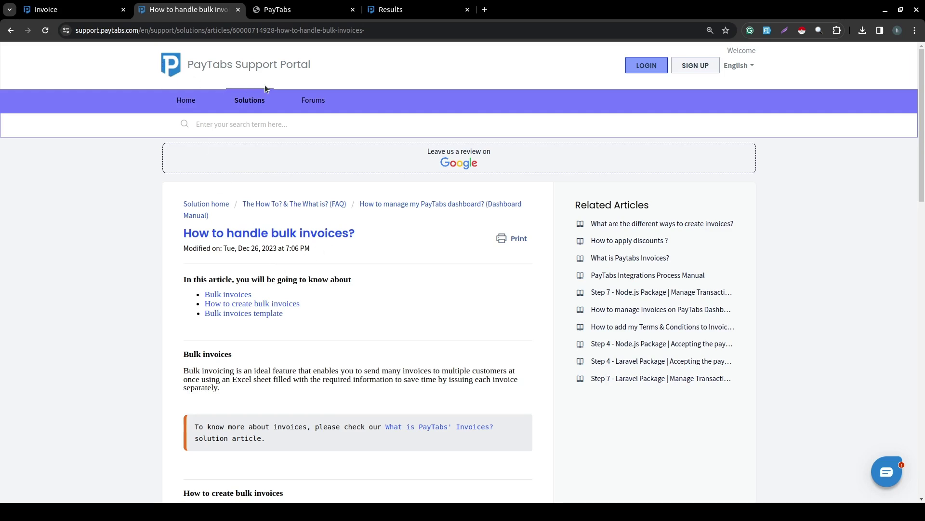
Switch from the help article back to the dashboard's Bulk Invoices tab with Ctrl+Page Up.
{"action": "key", "text": "ctrl+Page_Up"}
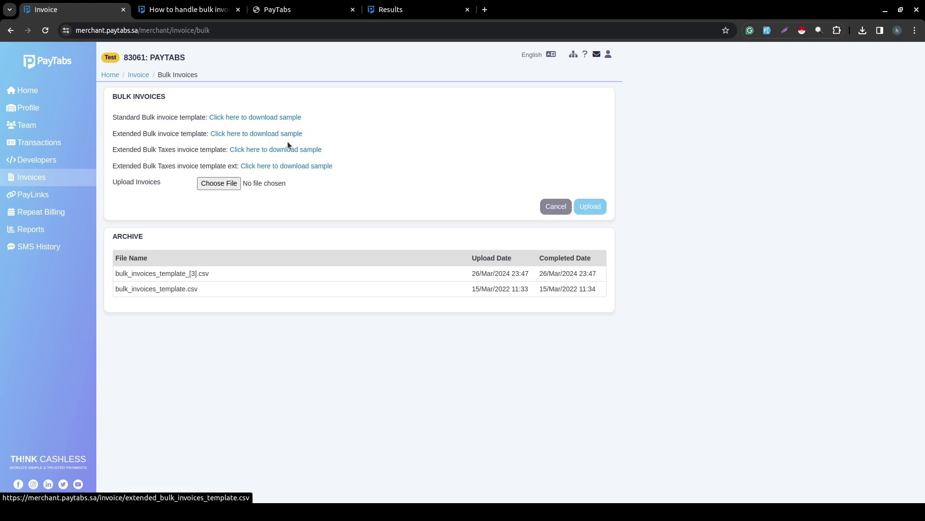
Highlight the 'Standard Bulk invoice template' label, then switch to the template spreadsheets in Calc.
{"action": "mouse_move", "coordinate": [304, 0]}
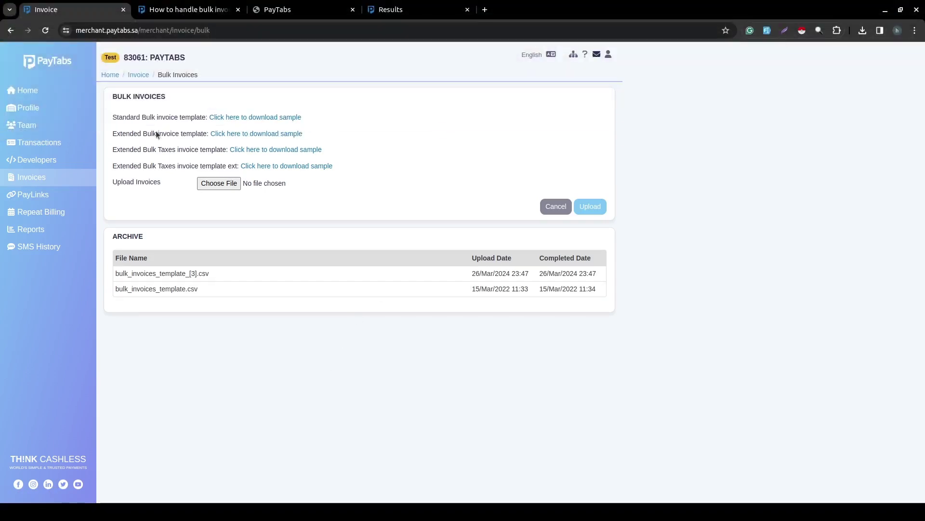
{"action": "left_click_drag", "start_coordinate": [206, 117], "coordinate": [119, 122]}
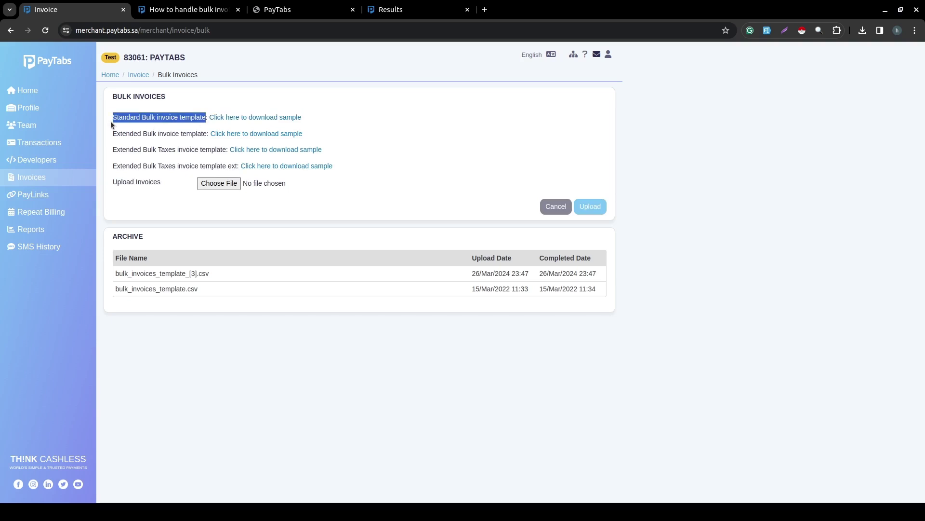
{"action": "key", "text": "alt+Tab"}
{"action": "key", "text": "alt+Tab"}
{"action": "key", "text": "alt+Tab"}
{"action": "key", "text": "alt+Tab"}
{"action": "key", "text": "alt+Tab"}
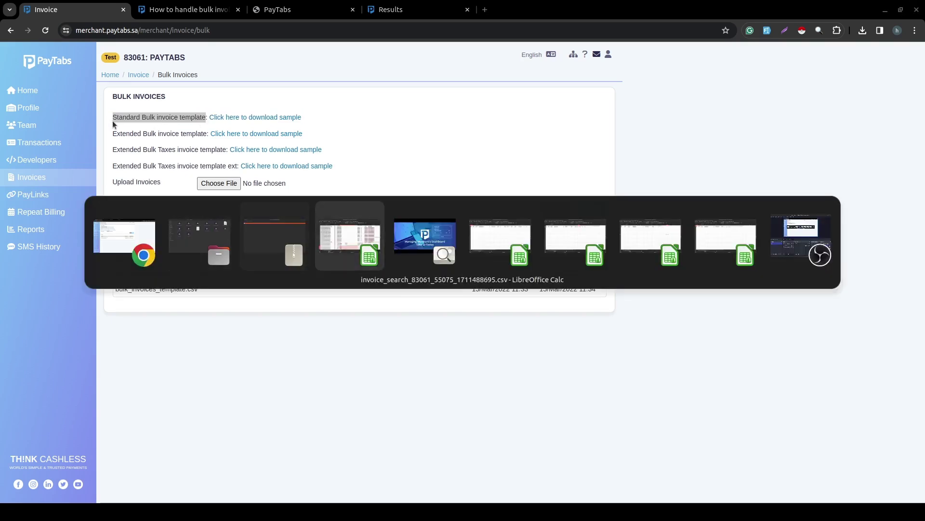
{"action": "key", "text": "alt+Tab"}
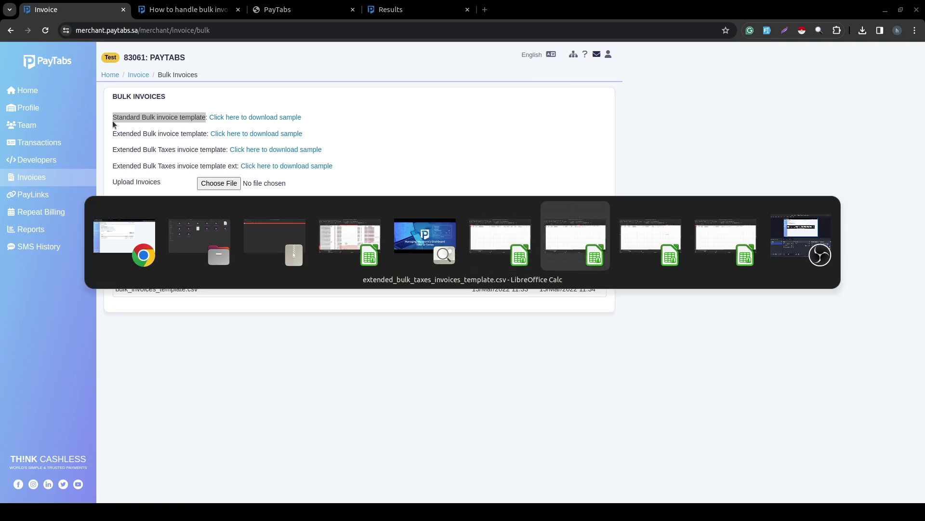
{"action": "key", "text": "alt+Tab"}
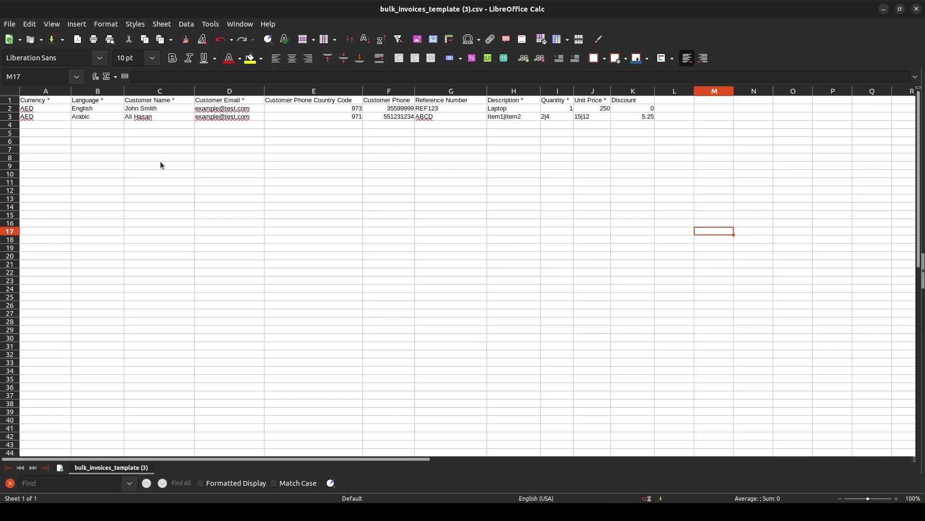
Click through cells of bulk_invoices_template (3).csv and view the 'Currency *' header in A1.
{"action": "left_click", "coordinate": [42, 124]}
{"action": "left_click", "coordinate": [94, 152]}
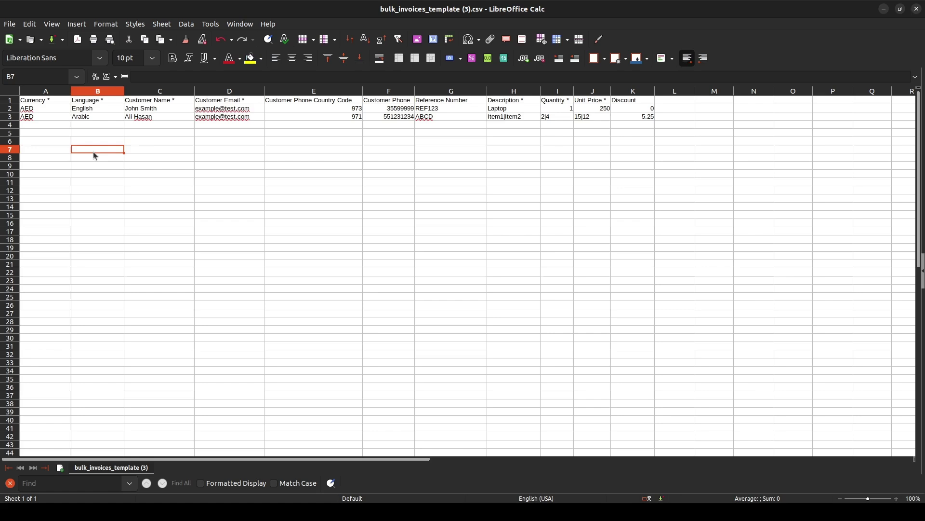
{"action": "left_click", "coordinate": [141, 141]}
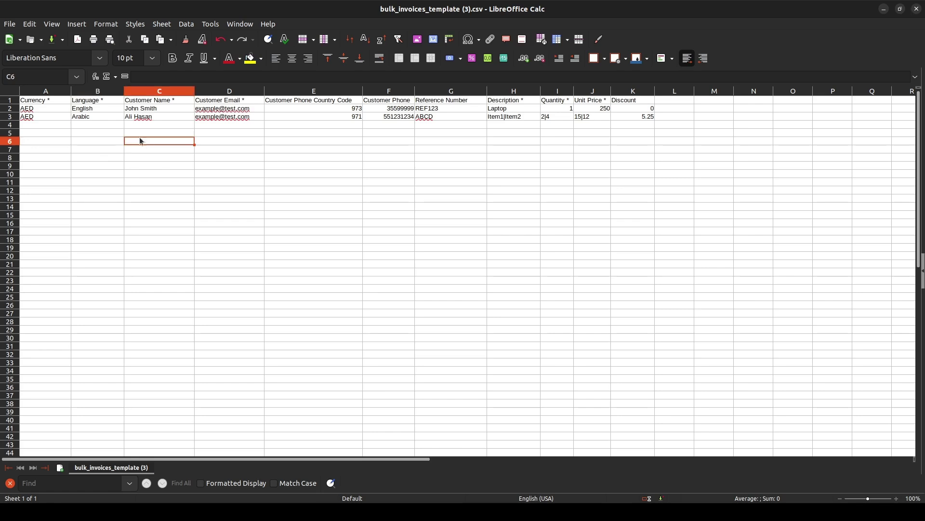
{"action": "double_click", "coordinate": [50, 100]}
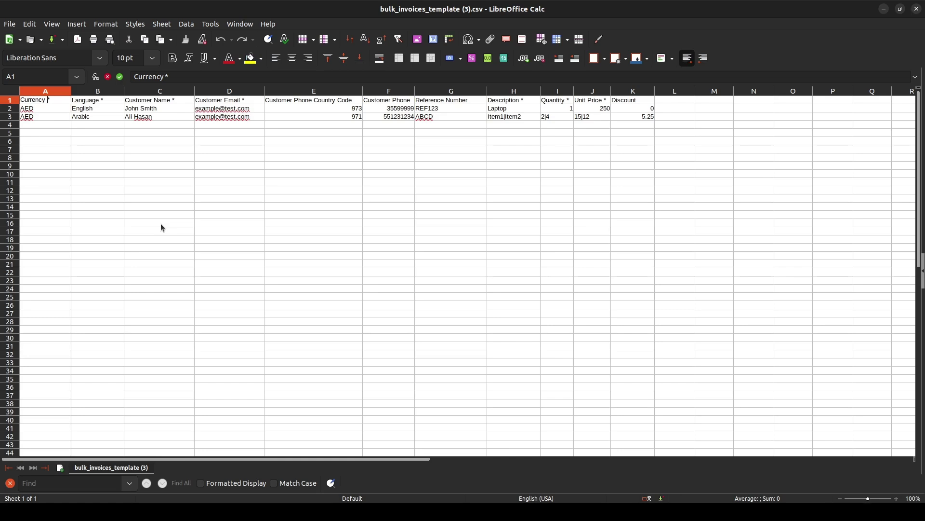
Cycle through the open windows toward the extended bulk invoices template.
{"action": "key", "text": "alt+Tab"}
{"action": "key", "text": "alt+Tab"}
{"action": "key", "text": "alt+Tab"}
{"action": "key", "text": "alt+Tab"}
{"action": "key", "text": "alt+Tab"}
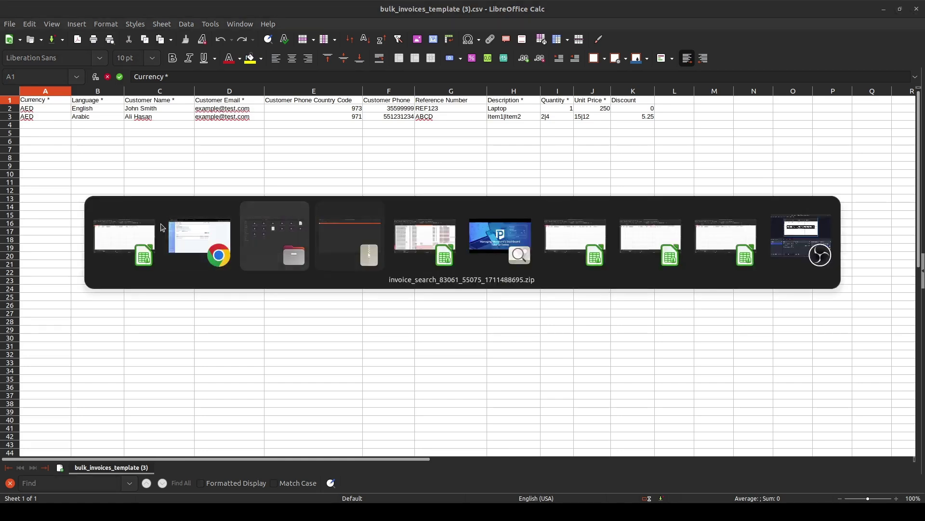
{"action": "key", "text": "alt+Tab"}
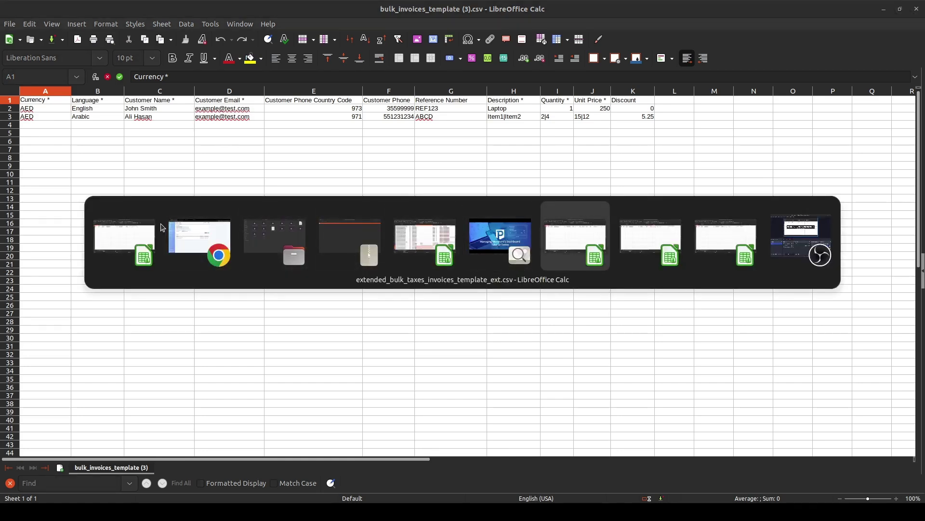
{"action": "key", "text": "alt+Tab"}
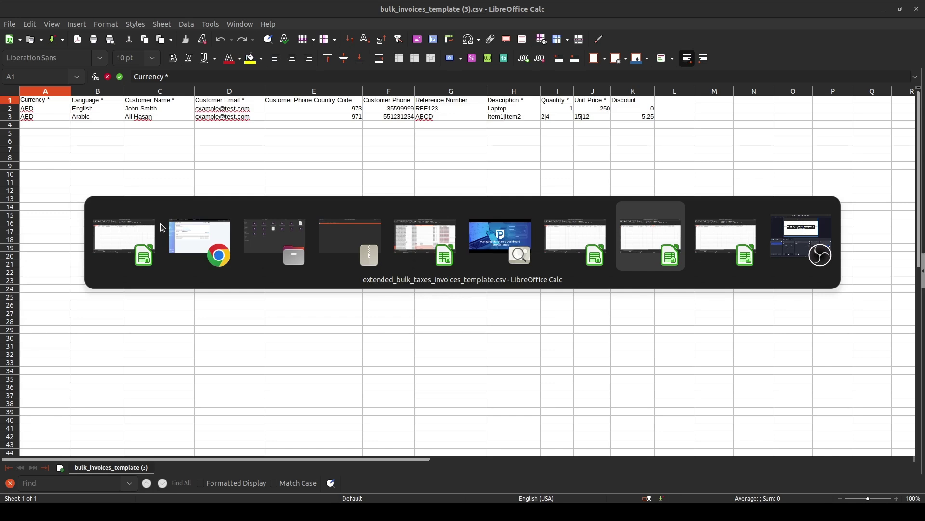
{"action": "key", "text": "alt+Tab"}
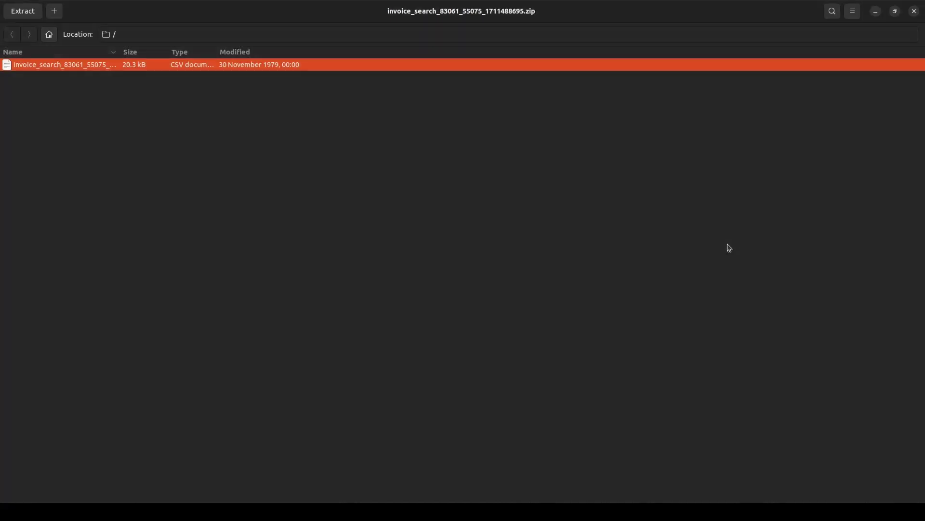
In the extended bulk invoices template, inspect the Extra Charge, Extra Discount, Activation Date and Expiration Date headers.
{"action": "key", "text": "alt+Tab"}
{"action": "key", "text": "alt+Tab"}
{"action": "key", "text": "alt+Tab"}
{"action": "key", "text": "alt+Tab"}
{"action": "key", "text": "alt+Tab"}
{"action": "key", "text": "alt+Tab"}
{"action": "key", "text": "alt+Tab"}
{"action": "key", "text": "alt+Tab"}
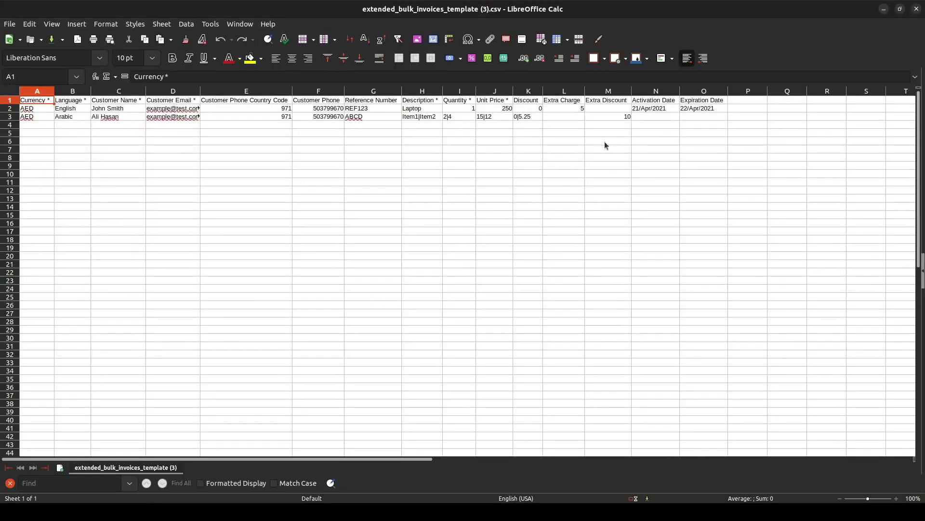
{"action": "double_click", "coordinate": [561, 100]}
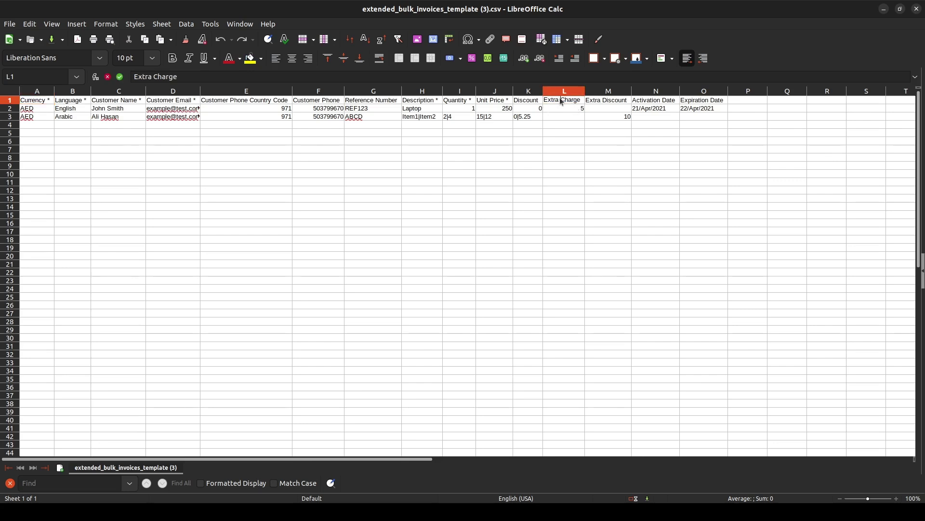
{"action": "left_click", "coordinate": [611, 103]}
{"action": "left_click", "coordinate": [648, 100]}
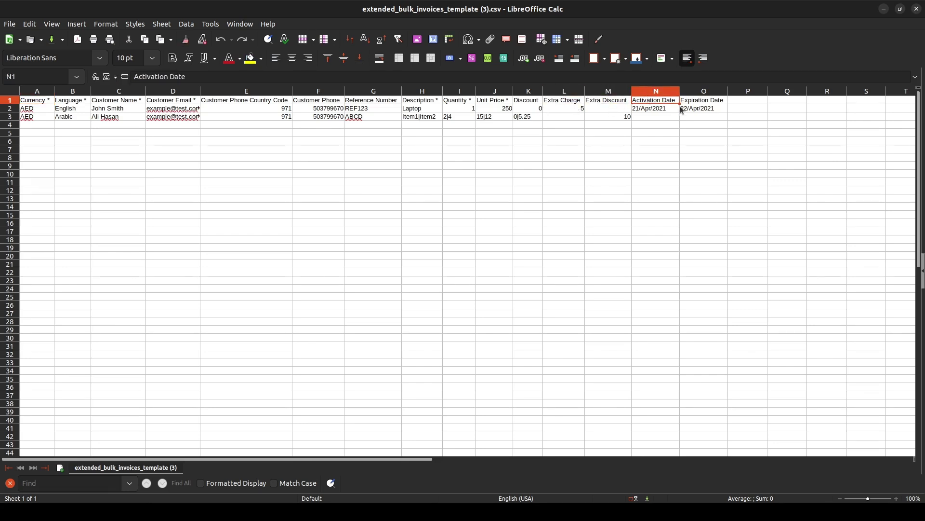
{"action": "left_click", "coordinate": [704, 101]}
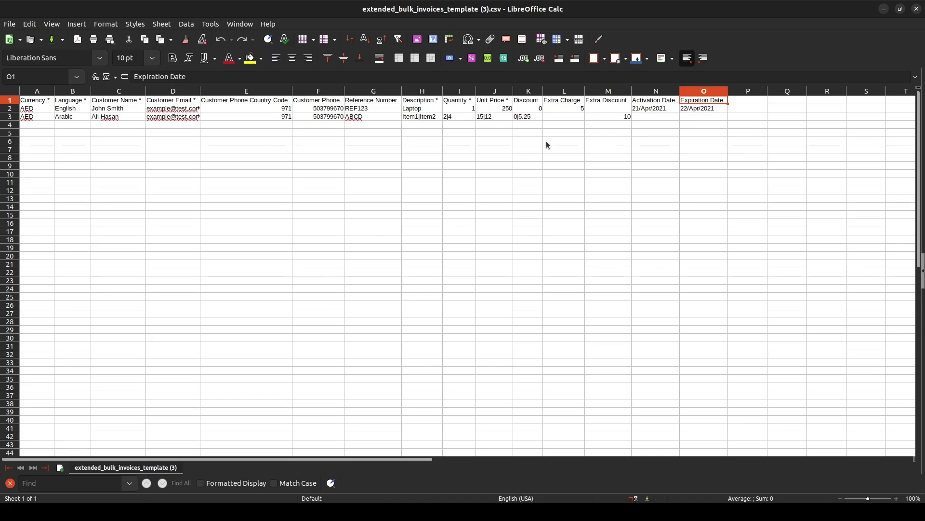
Cycle through the open windows toward the extended bulk taxes template.
{"action": "key", "text": "alt+Tab"}
{"action": "key", "text": "alt+Tab"}
{"action": "key", "text": "alt+Tab"}
{"action": "key", "text": "alt+Tab"}
{"action": "key", "text": "alt+Tab"}
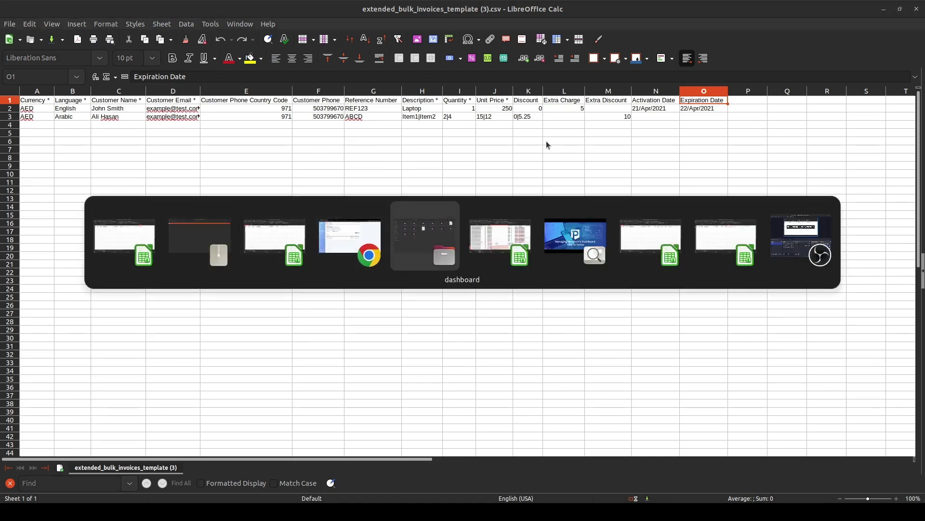
{"action": "key", "text": "alt+Tab"}
{"action": "key", "text": "alt+Tab"}
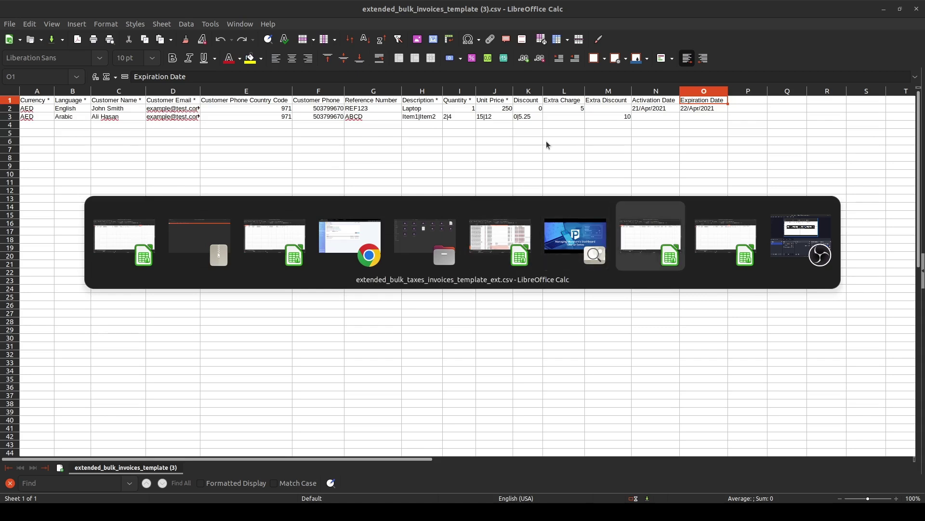
{"action": "key", "text": "alt+Tab"}
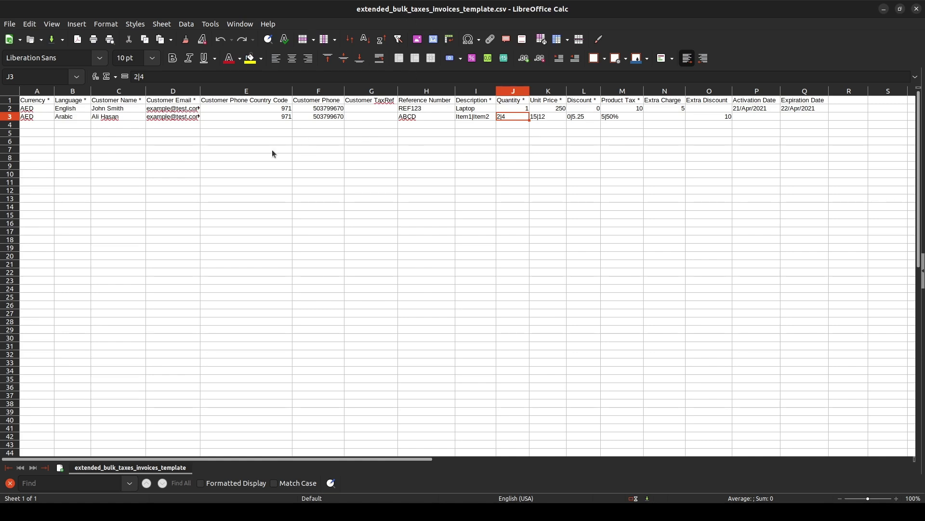
Inspect the Product Tax * and Customer TaxRef column headers of the extended bulk taxes template.
{"action": "double_click", "coordinate": [621, 101]}
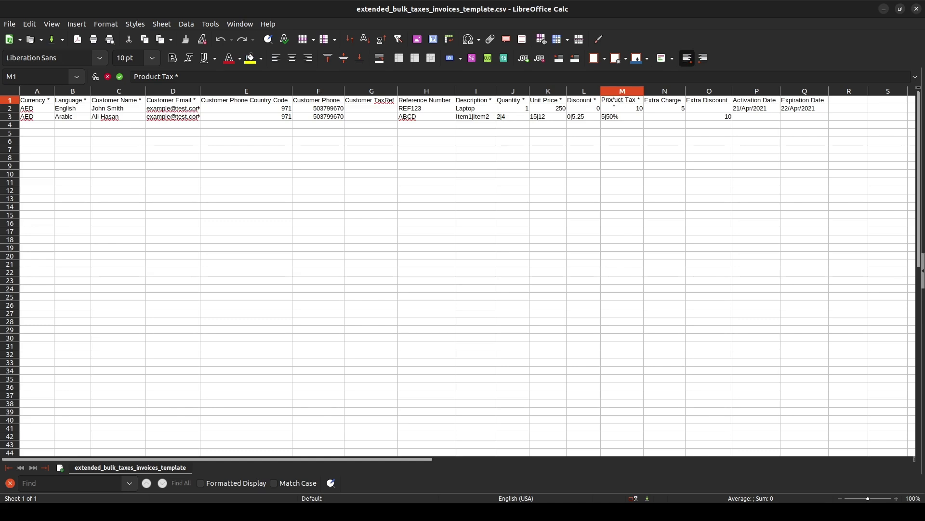
{"action": "double_click", "coordinate": [380, 100]}
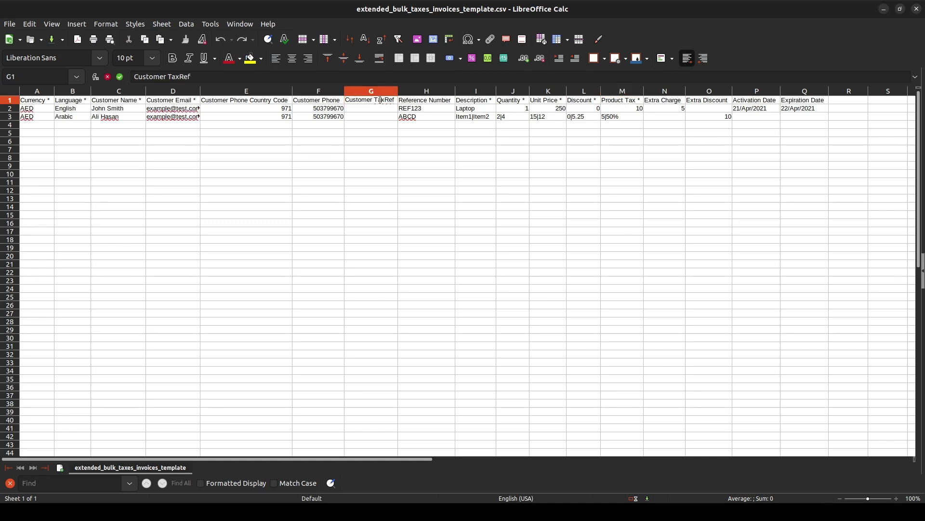
{"action": "left_click", "coordinate": [622, 102]}
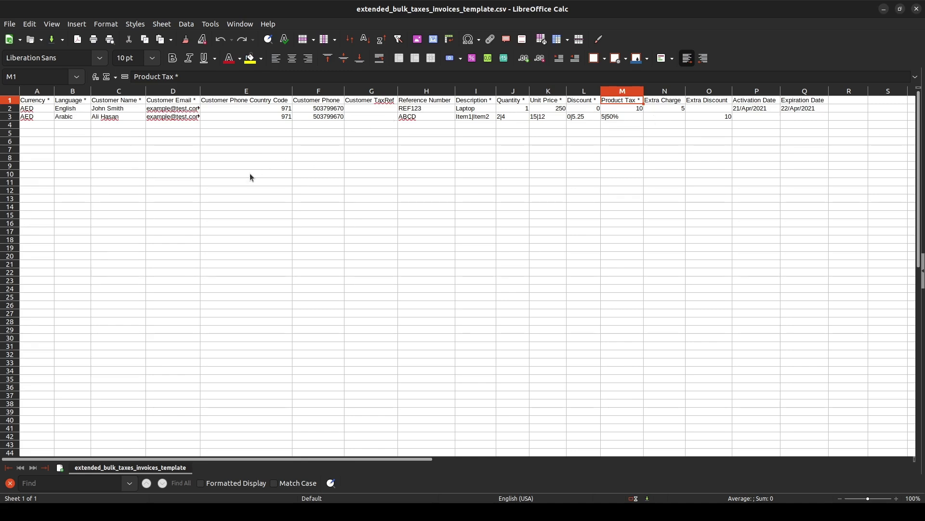
Cycle through the open windows toward the taxes template ext window.
{"action": "key", "text": "alt+Tab"}
{"action": "key", "text": "alt+Tab"}
{"action": "key", "text": "alt+Tab"}
{"action": "key", "text": "alt+Tab"}
{"action": "key", "text": "alt+Tab"}
{"action": "key", "text": "alt+Tab"}
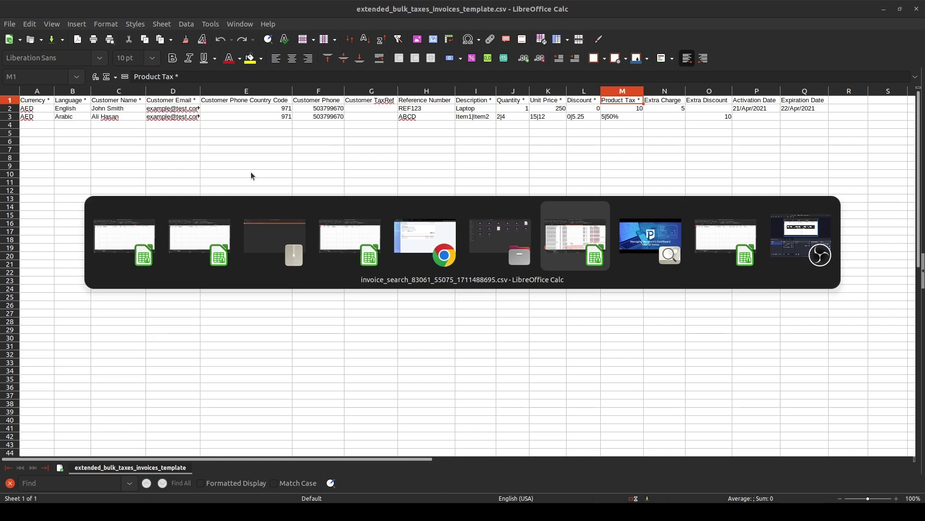
{"action": "key", "text": "alt+Tab"}
{"action": "key", "text": "alt+Tab"}
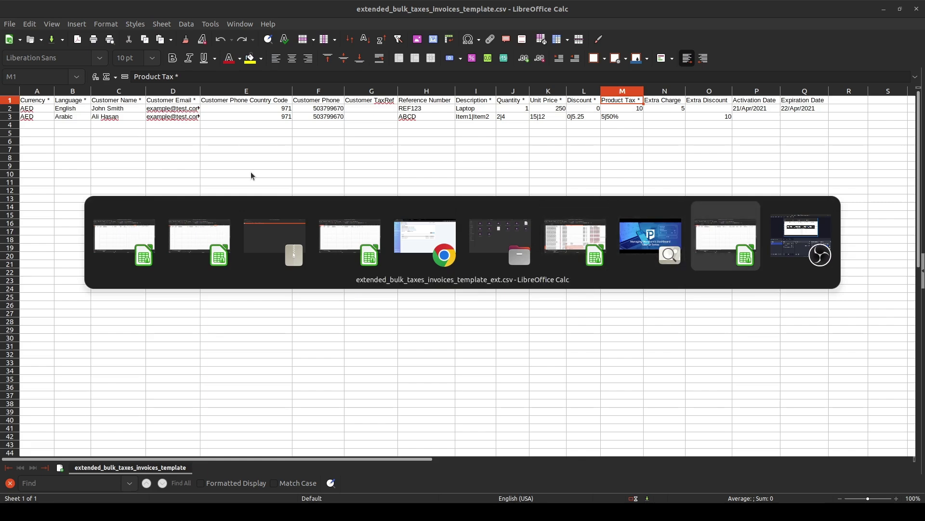
{"action": "key", "text": "alt+Tab"}
{"action": "key", "text": "alt+Tab"}
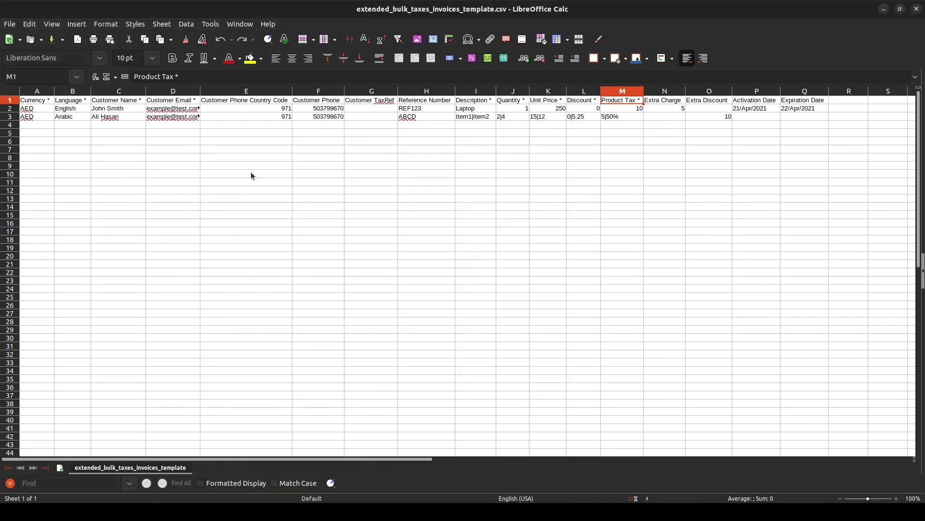
{"action": "key", "text": "alt+Tab"}
{"action": "key", "text": "alt+Tab"}
{"action": "key", "text": "alt+Tab"}
{"action": "key", "text": "alt+Tab"}
{"action": "key", "text": "alt+Tab"}
{"action": "key", "text": "alt+Tab"}
{"action": "key", "text": "alt+Tab"}
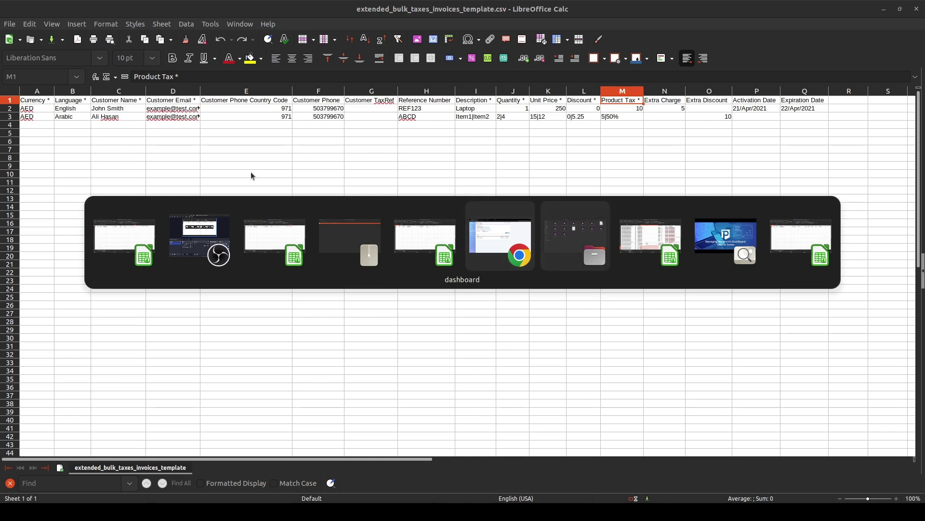
{"action": "key", "text": "alt+Tab"}
{"action": "key", "text": "alt+Tab"}
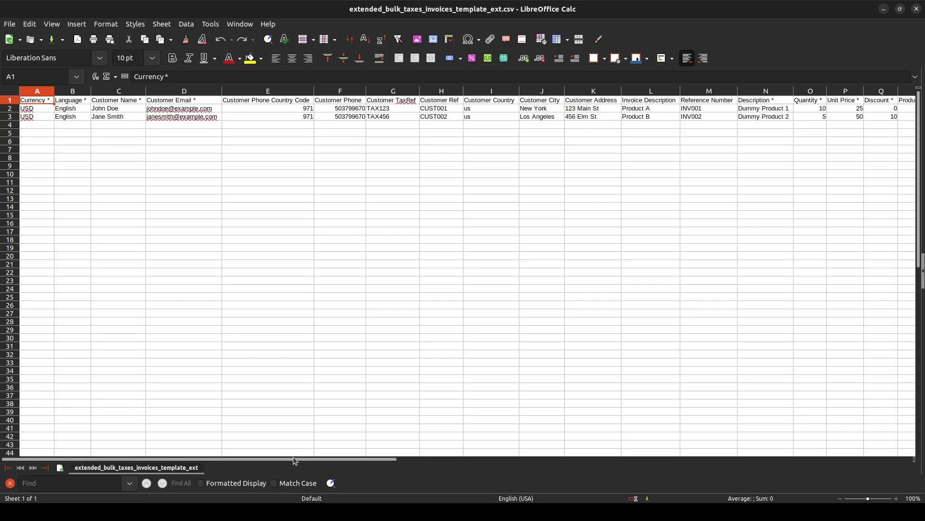
{"action": "left_click_drag", "start_coordinate": [301, 461], "coordinate": [441, 451]}
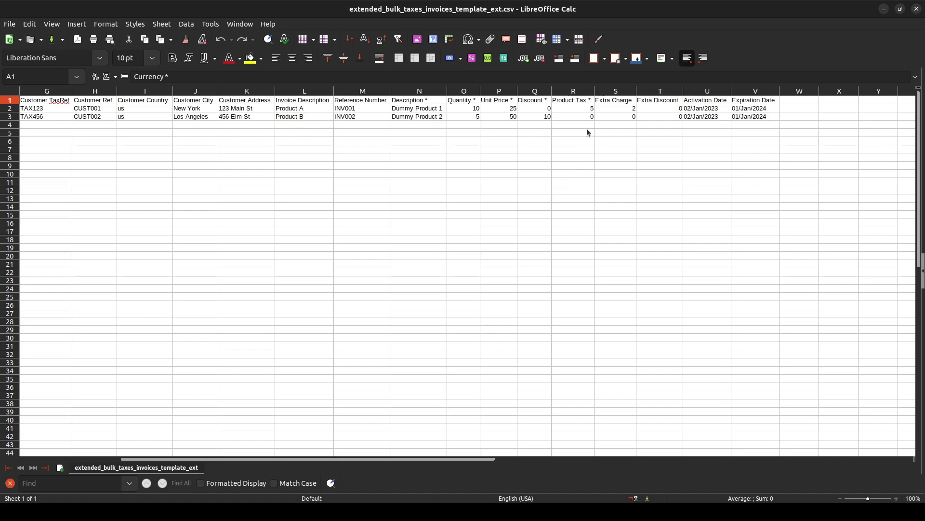
{"action": "left_click_drag", "start_coordinate": [481, 461], "coordinate": [352, 477]}
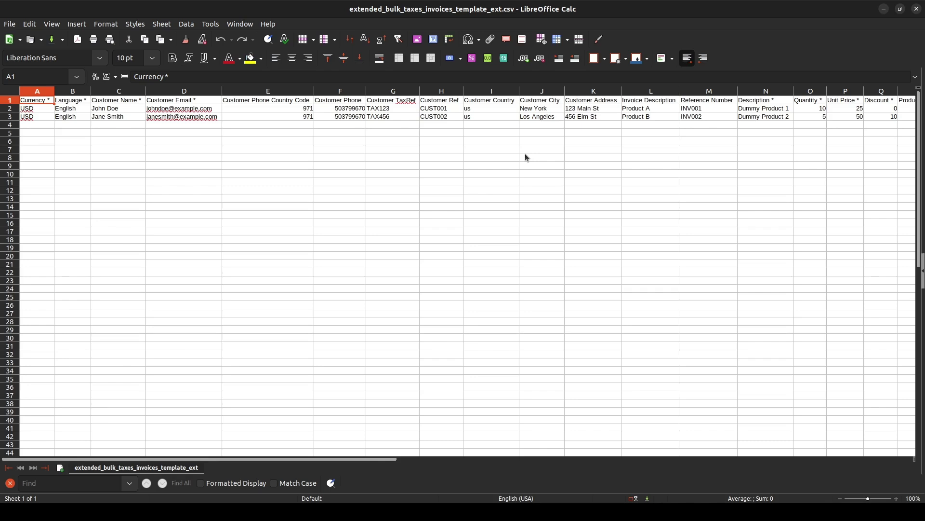
{"action": "key", "text": "alt+Tab"}
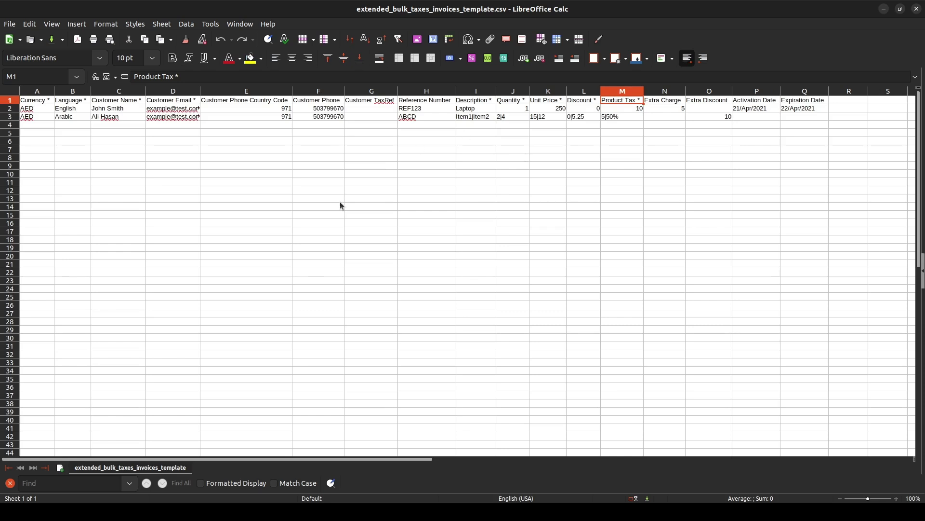
{"action": "double_click", "coordinate": [48, 103]}
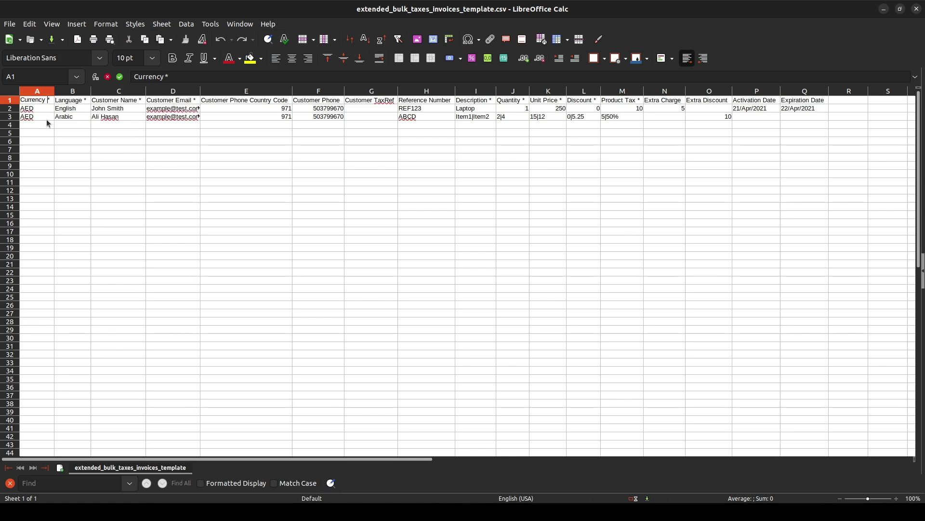
{"action": "key", "text": "alt+Tab"}
{"action": "key", "text": "alt+Tab"}
{"action": "key", "text": "alt+Tab"}
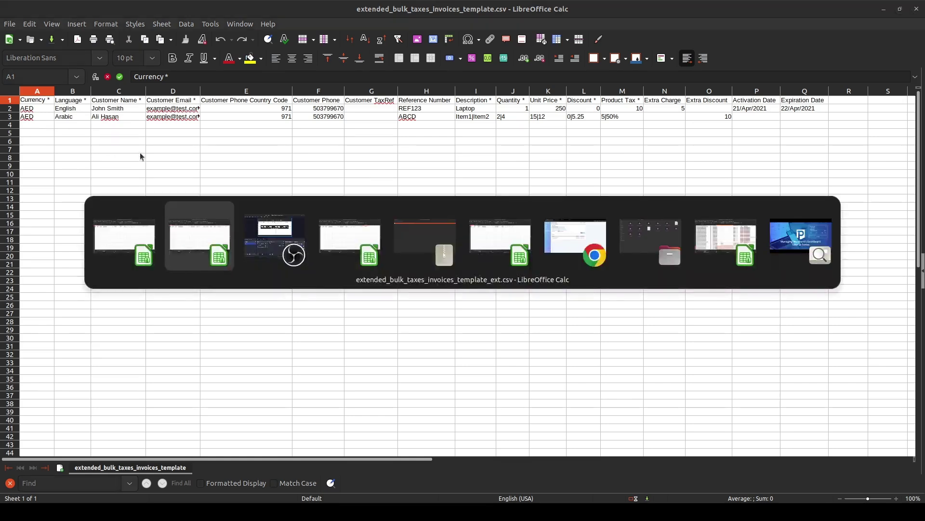
{"action": "key", "text": "alt+Tab"}
{"action": "key", "text": "alt+Tab"}
{"action": "key", "text": "alt+Tab"}
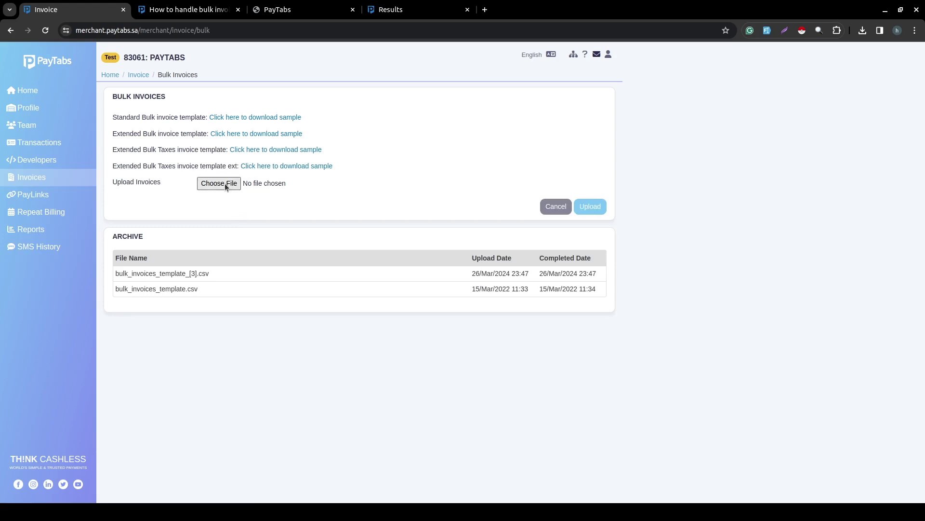
Upload bulk_invoices_template (3).csv so it is queued as Processing, then return to the Invoices list.
{"action": "left_click", "coordinate": [226, 183]}
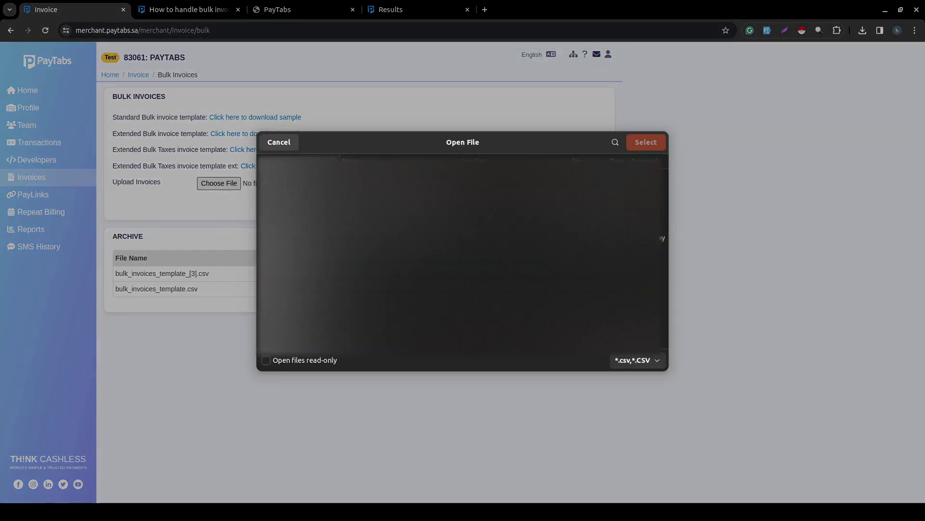
{"action": "left_click", "coordinate": [651, 144]}
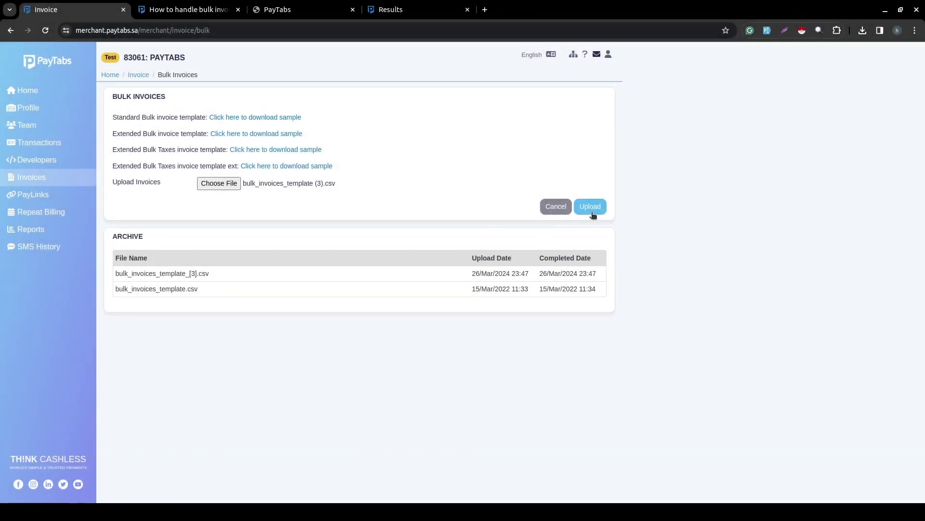
{"action": "left_click", "coordinate": [591, 211]}
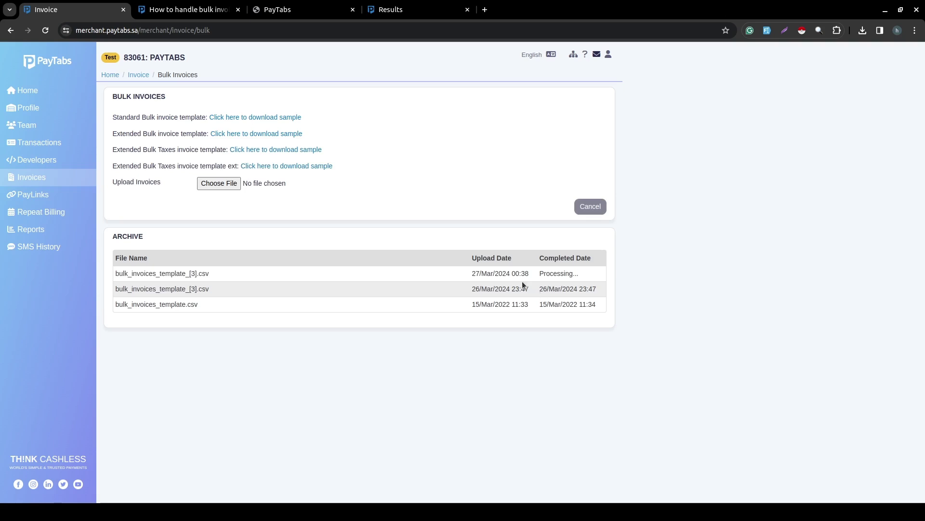
{"action": "left_click", "coordinate": [50, 177]}
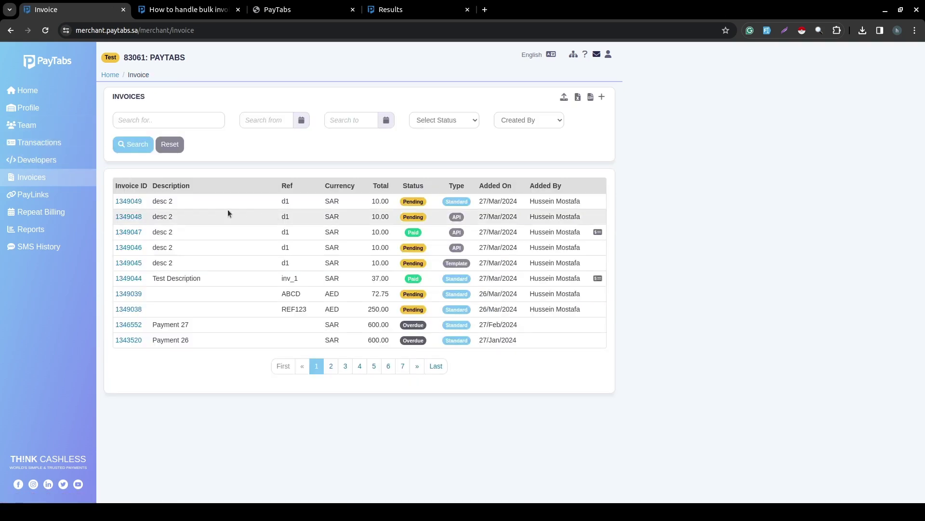